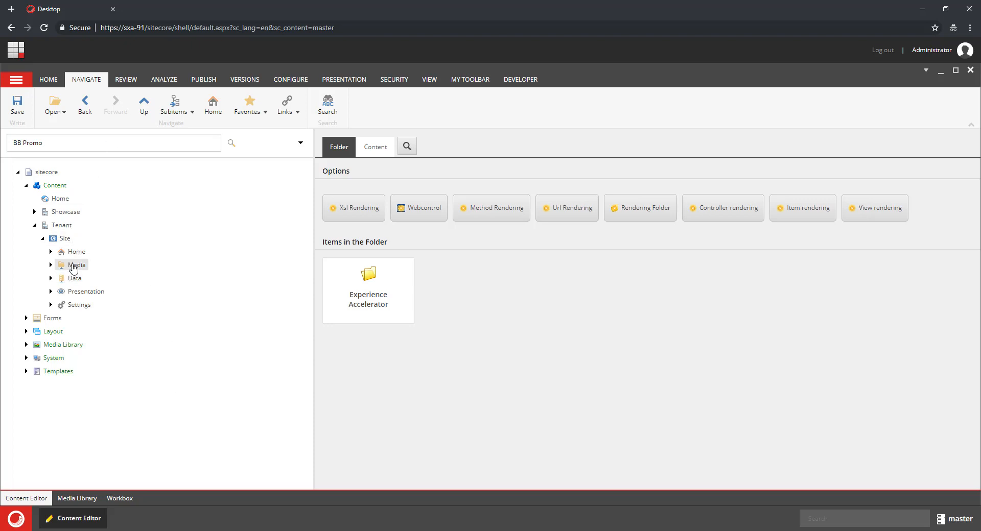
# Open the Home page of the Tenant site in the Experience Editor
pyautogui.rightClick(76, 252)
pyautogui.click(128, 361)
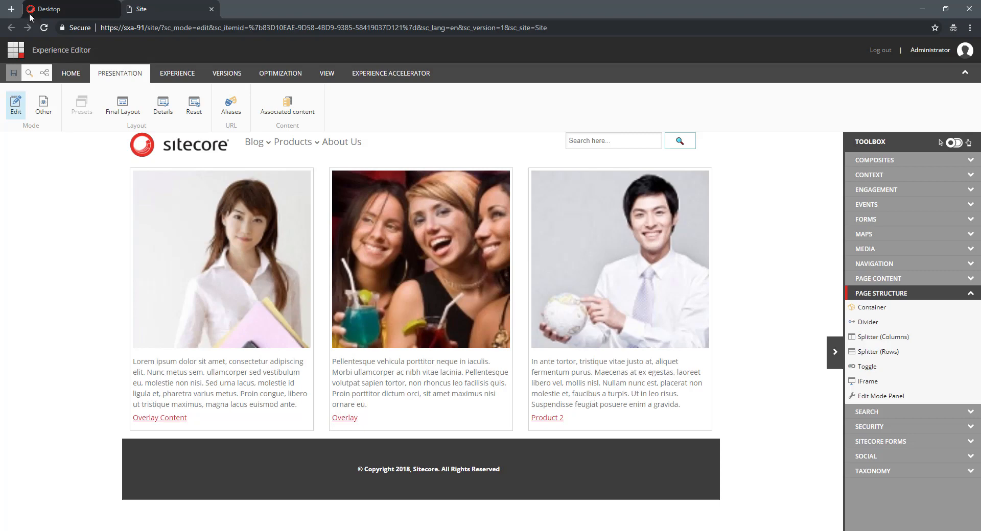
# Open the Showcase site's Home page in the Experience Editor, review its feature promos under "Lower time to market & increase productivity", and close the page
pyautogui.click(49, 9)
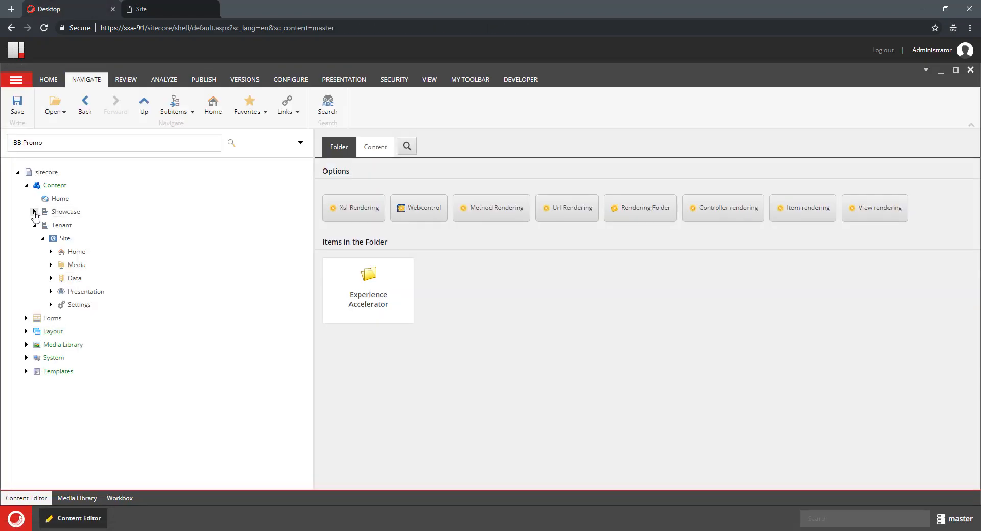
pyautogui.click(34, 212)
pyautogui.click(43, 226)
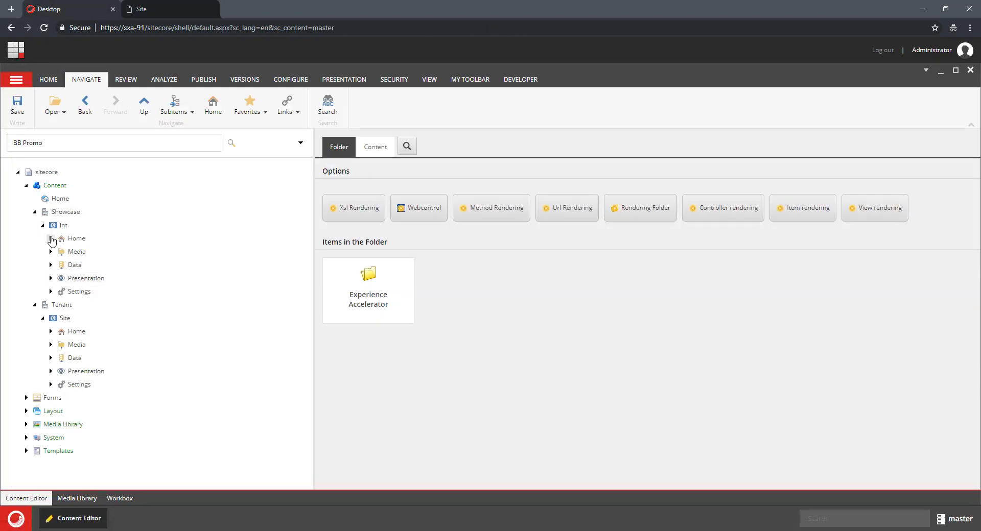
pyautogui.click(51, 239)
pyautogui.rightClick(72, 239)
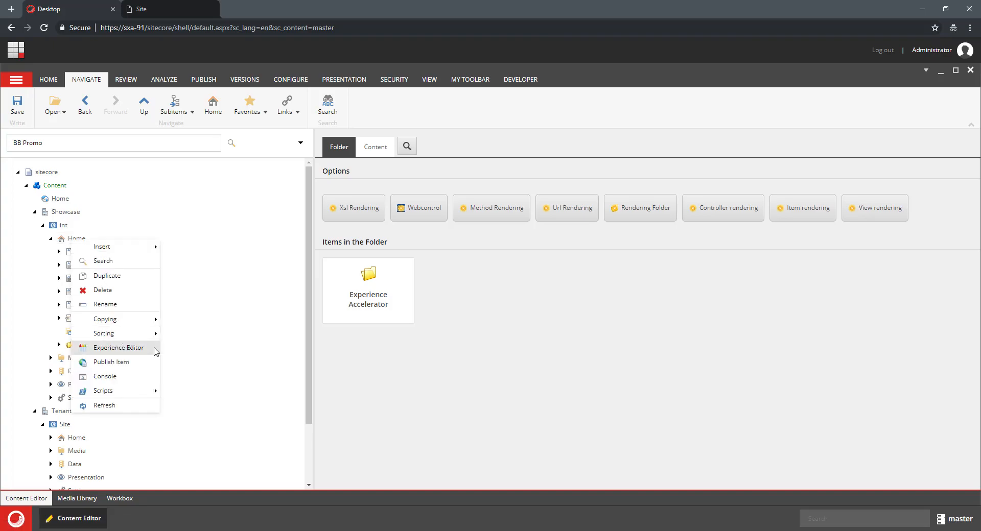
pyautogui.click(118, 348)
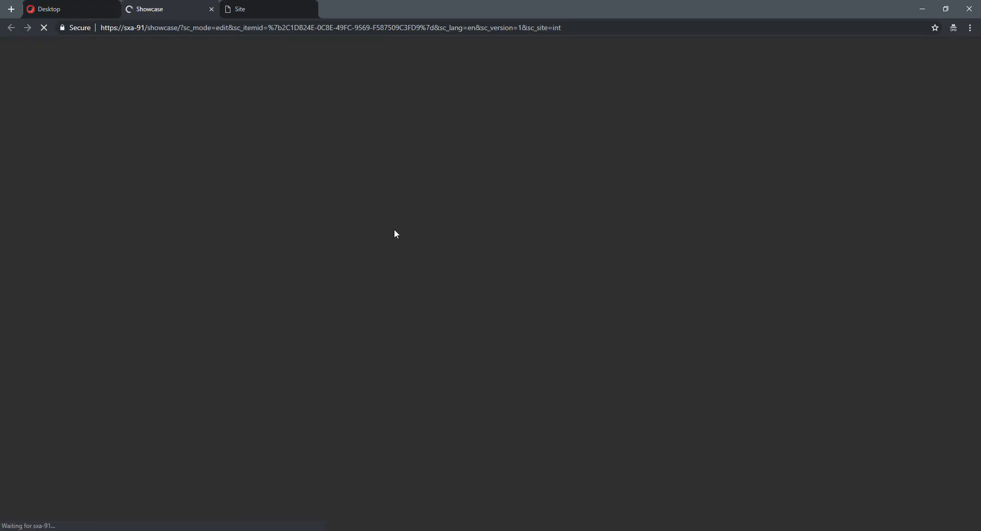
pyautogui.scroll(-10, 425, 284)
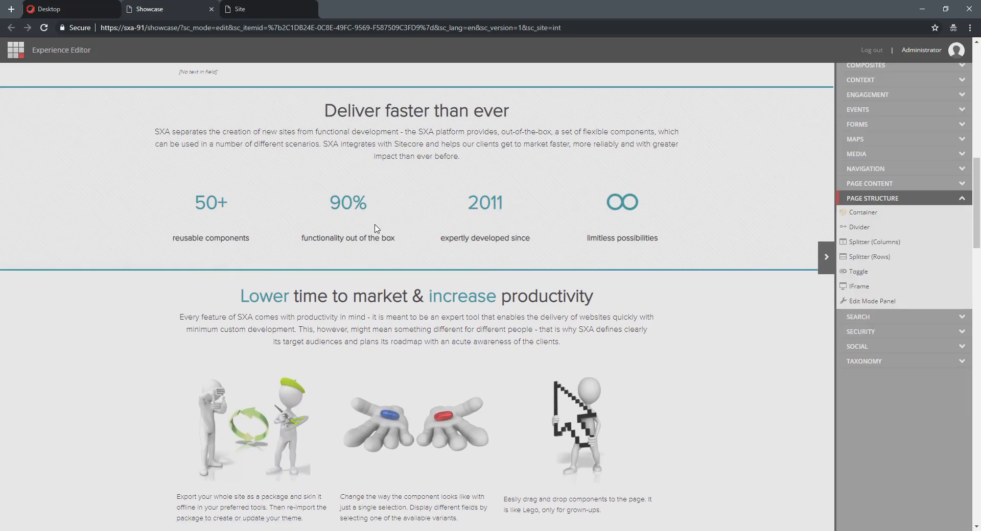
pyautogui.scroll(-3, 588, 280)
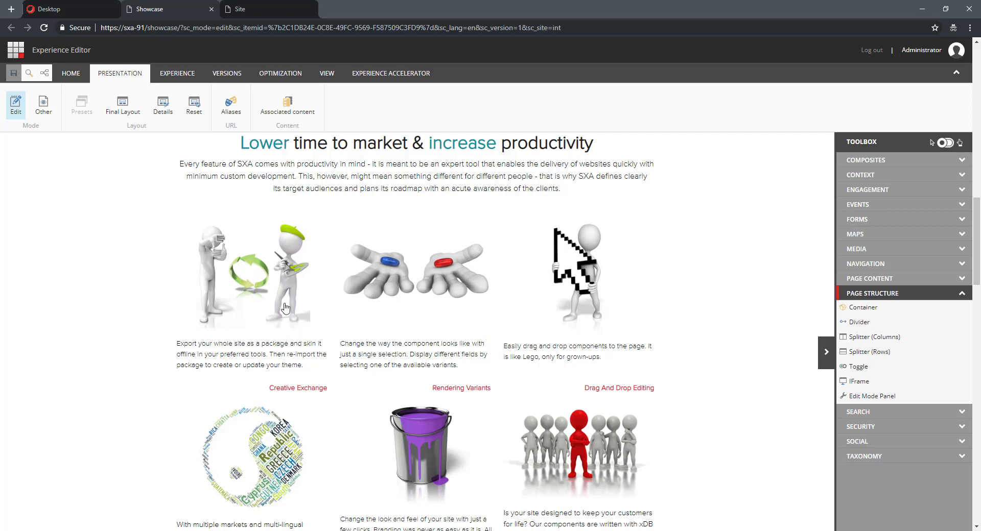
pyautogui.scroll(-2, 588, 319)
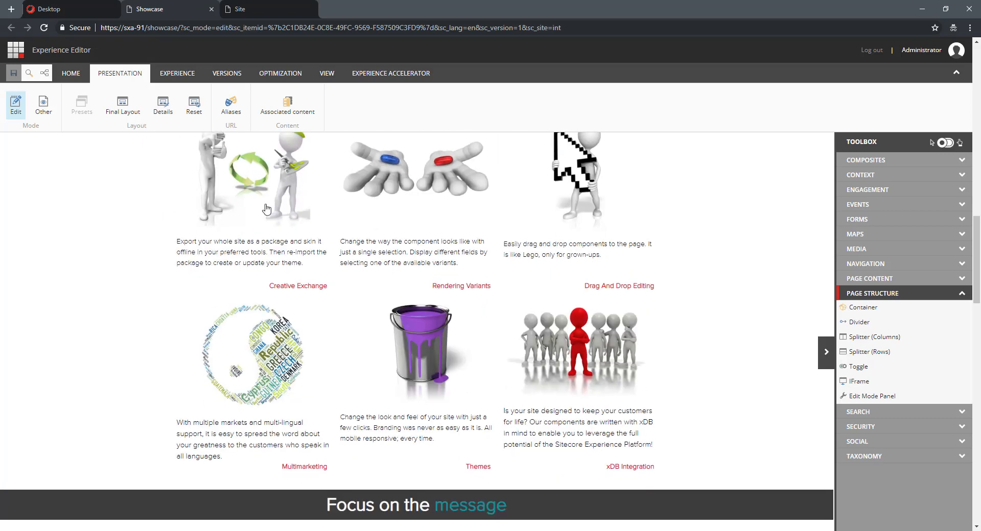
pyautogui.scroll(2, 281, 255)
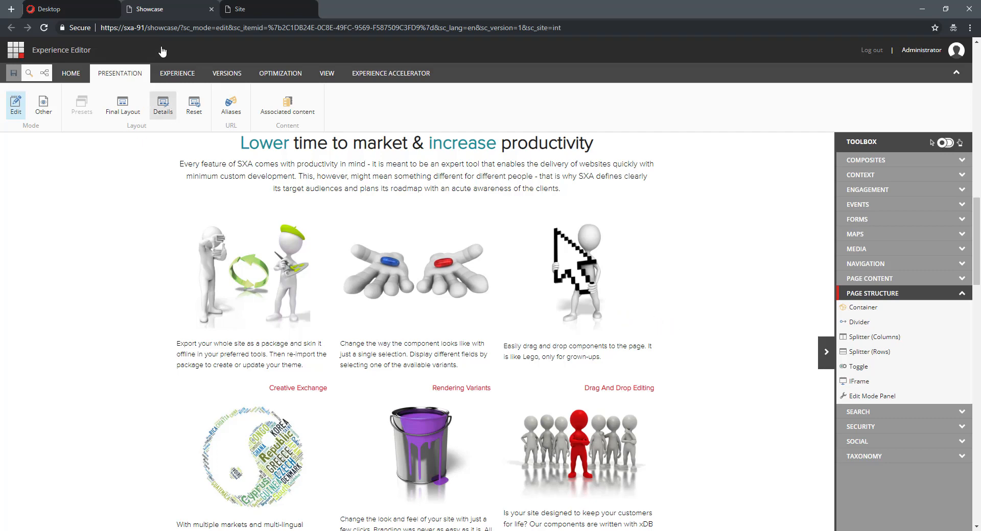
pyautogui.middleClick(172, 7)
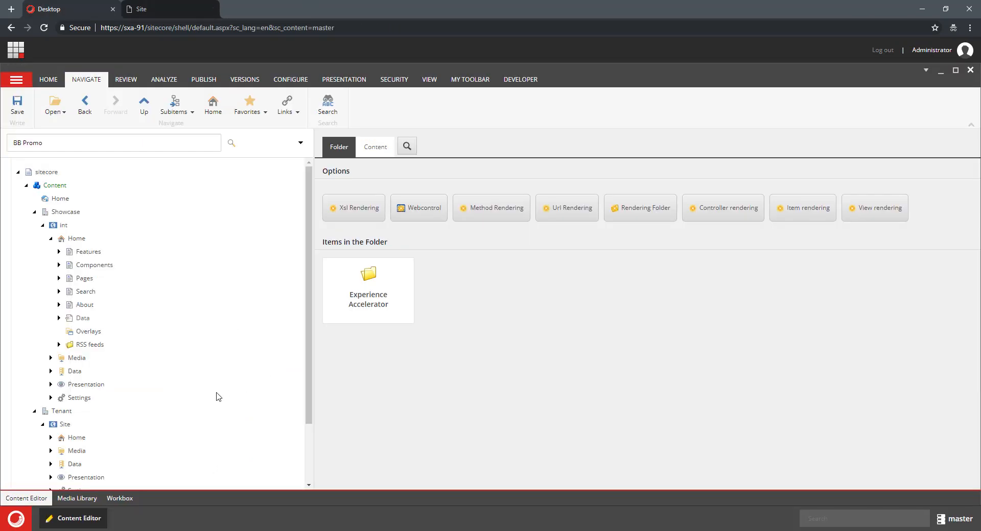
# Create a folder named Custom Features under System/Settings/Feature in the content tree
pyautogui.click(34, 212)
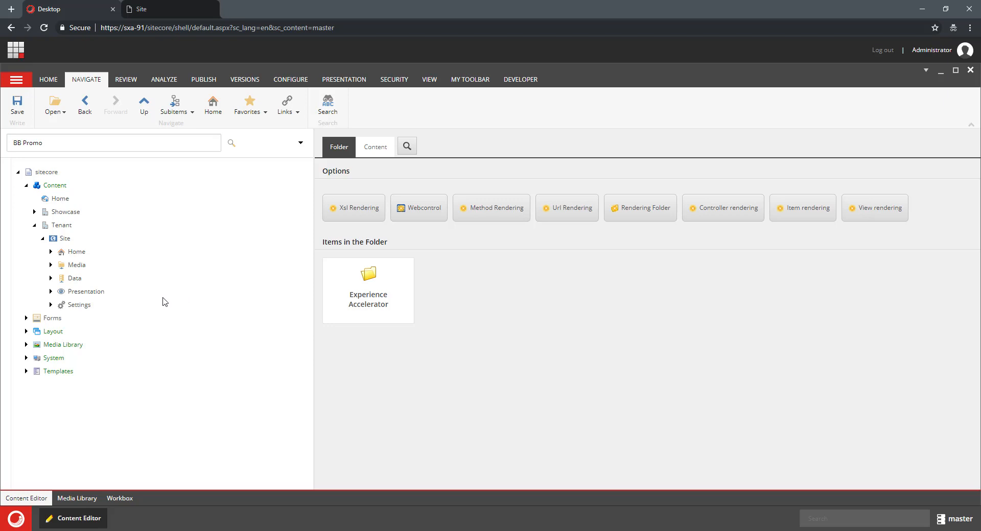
pyautogui.click(33, 226)
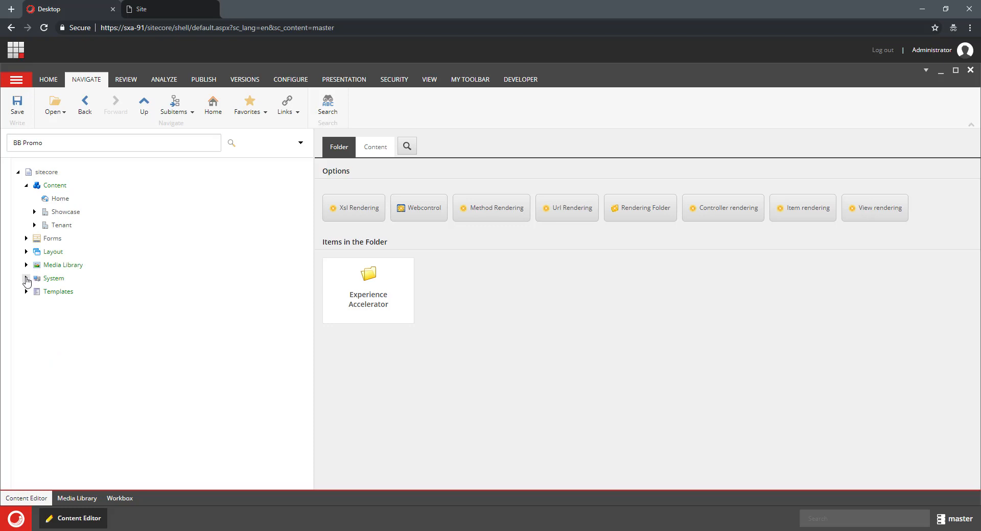
pyautogui.click(26, 279)
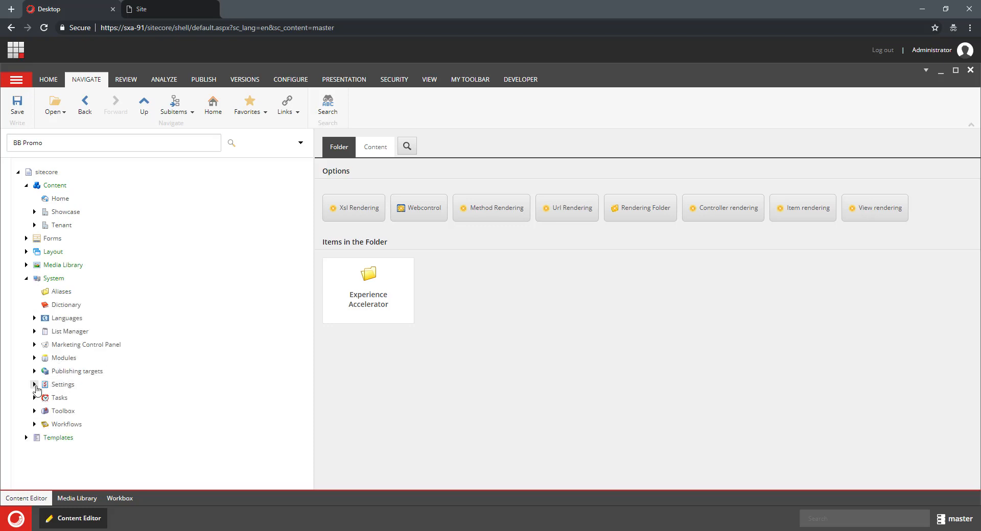
pyautogui.click(34, 385)
pyautogui.scroll(-3, 235, 343)
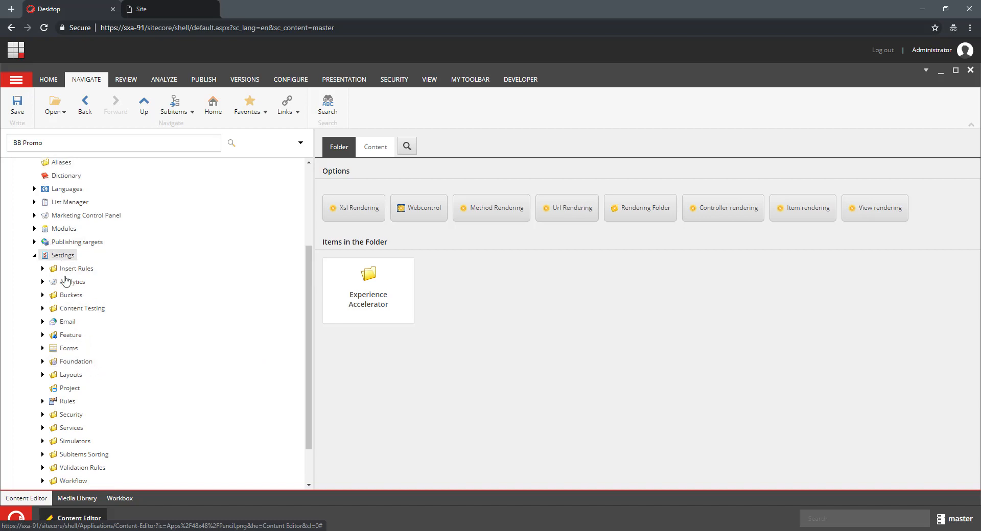
pyautogui.click(43, 335)
pyautogui.rightClick(73, 339)
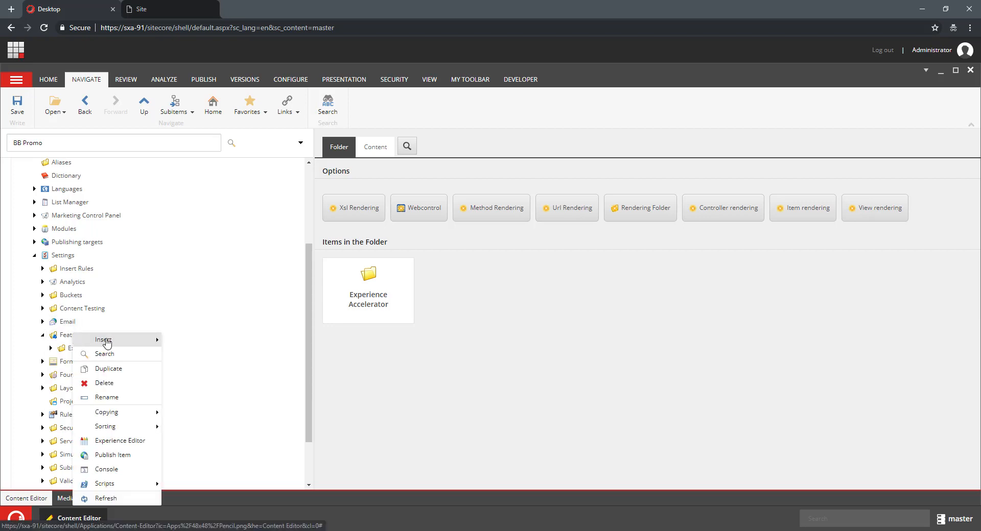
pyautogui.moveTo(105, 339)
pyautogui.click(192, 354)
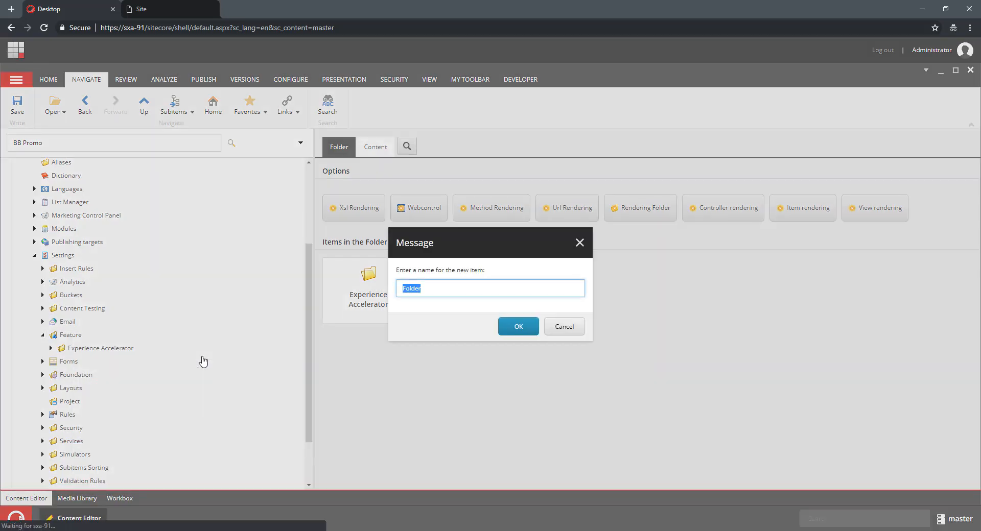
pyautogui.write('Custom Features')
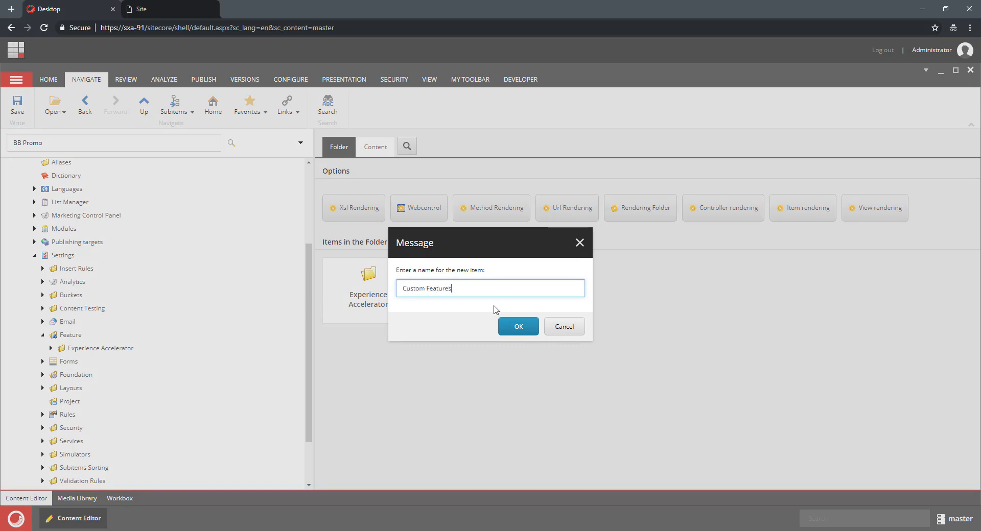
pyautogui.click(503, 328)
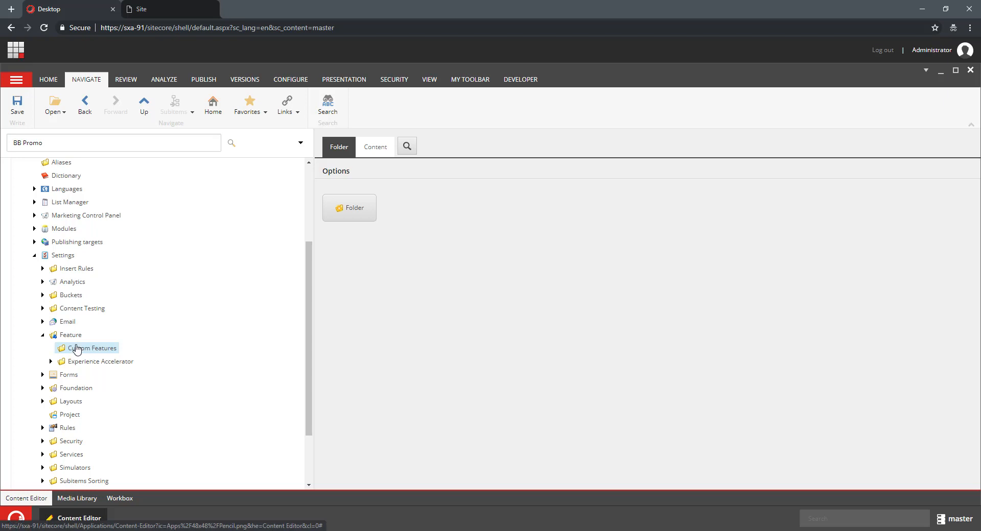
# Create a module named My Components in the Feature/Custom Features group, with all system areas and both tenant and site setup scaffolding actions
pyautogui.click(50, 362)
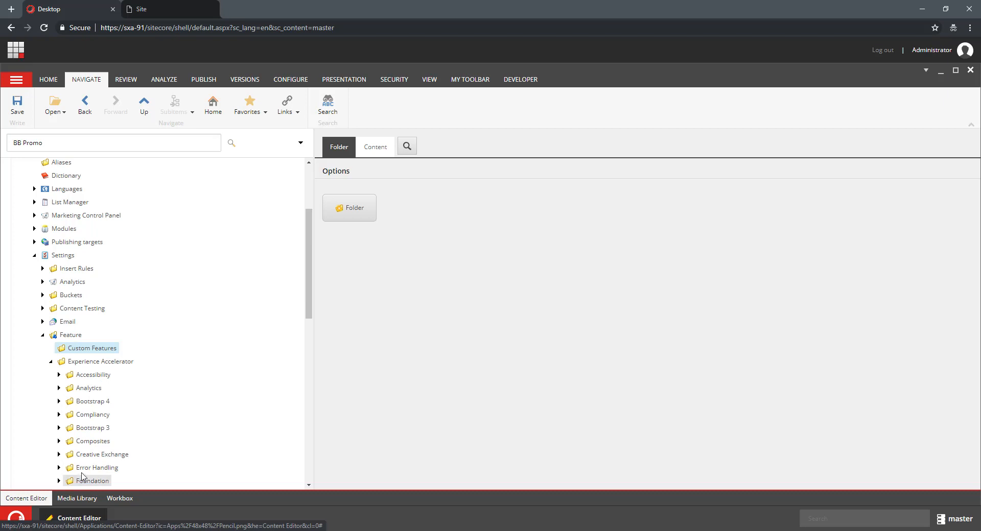
pyautogui.click(50, 362)
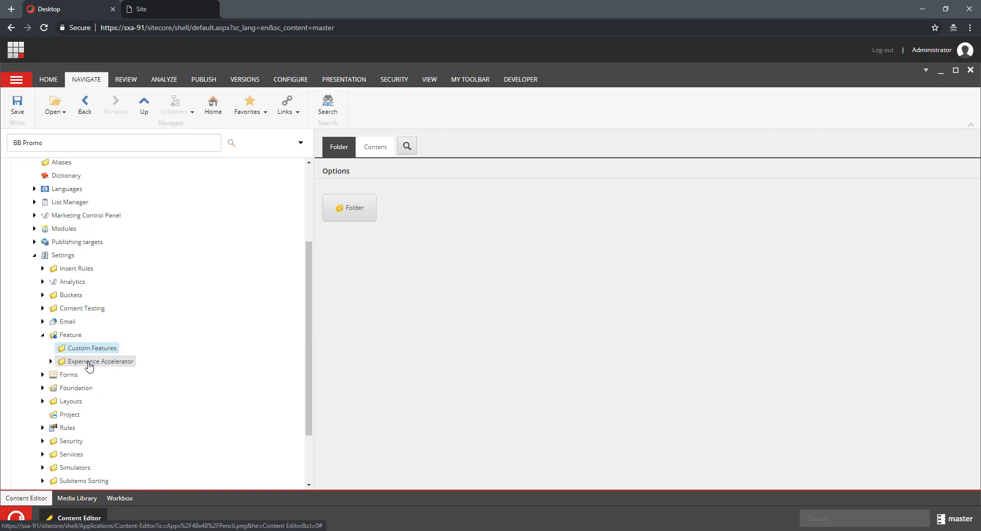
pyautogui.rightClick(74, 335)
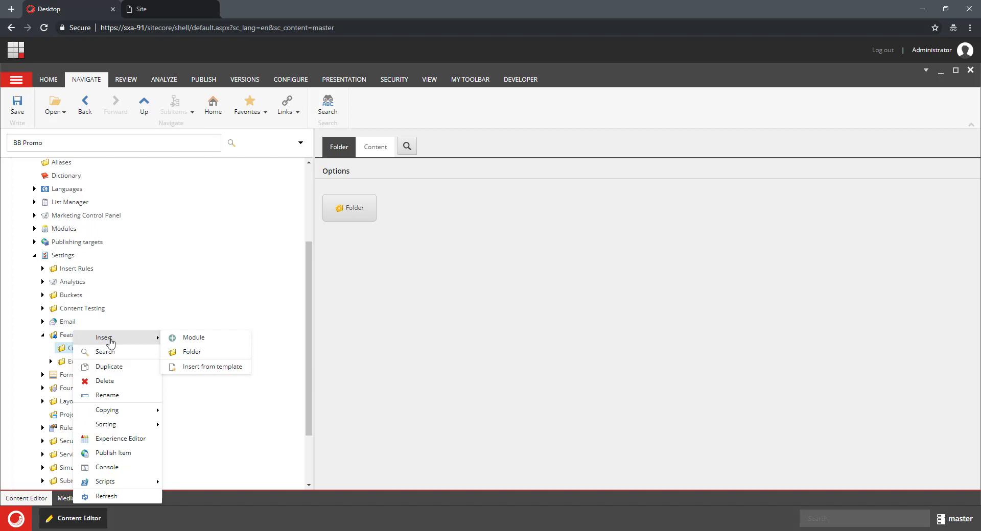
pyautogui.click(189, 340)
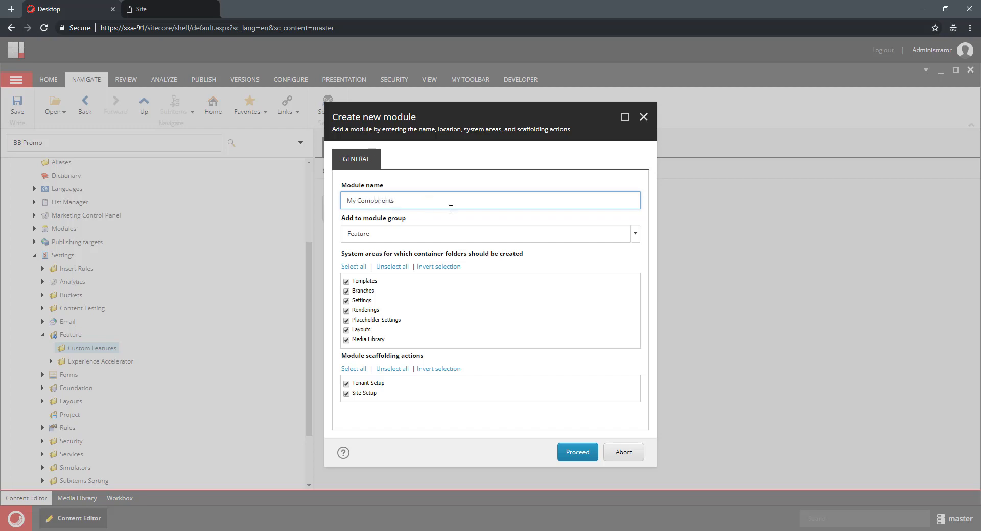
pyautogui.click(635, 236)
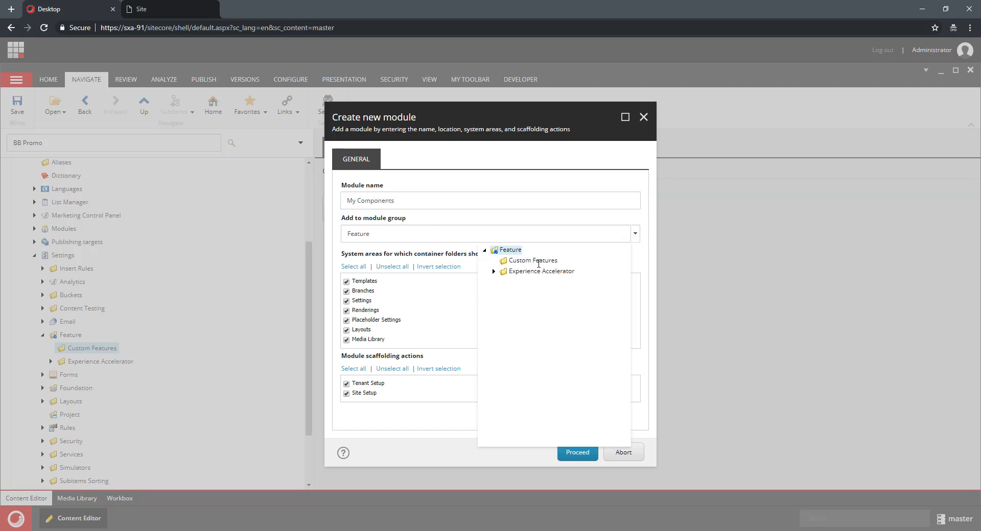
pyautogui.click(536, 261)
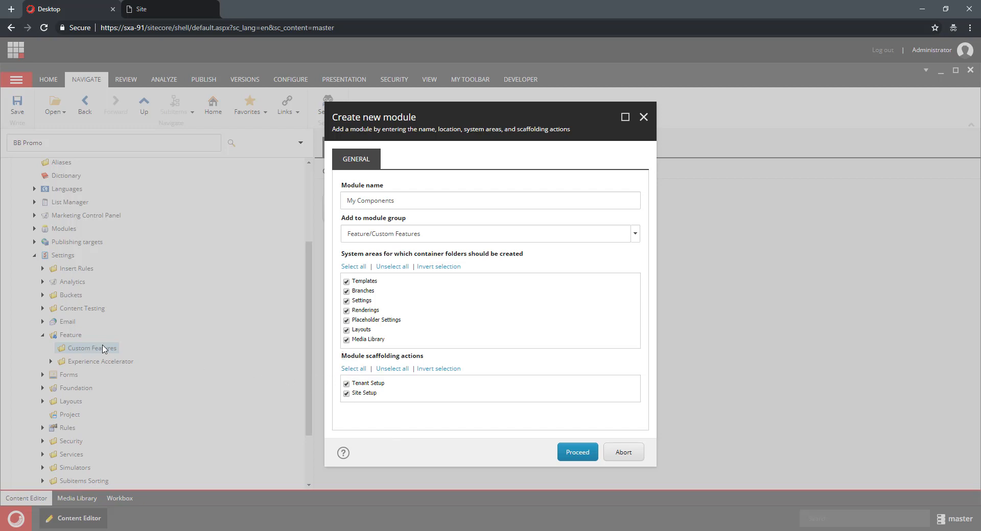
pyautogui.click(574, 454)
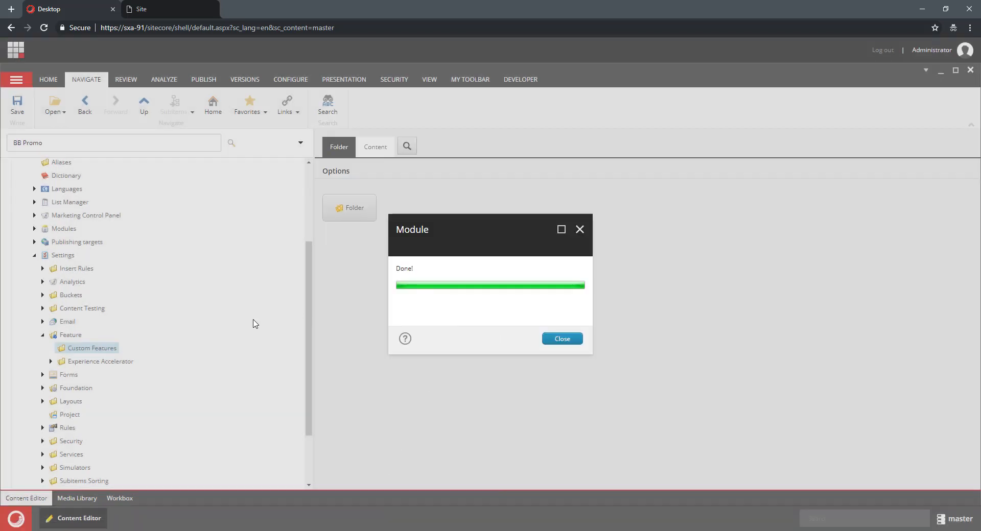
pyautogui.click(561, 339)
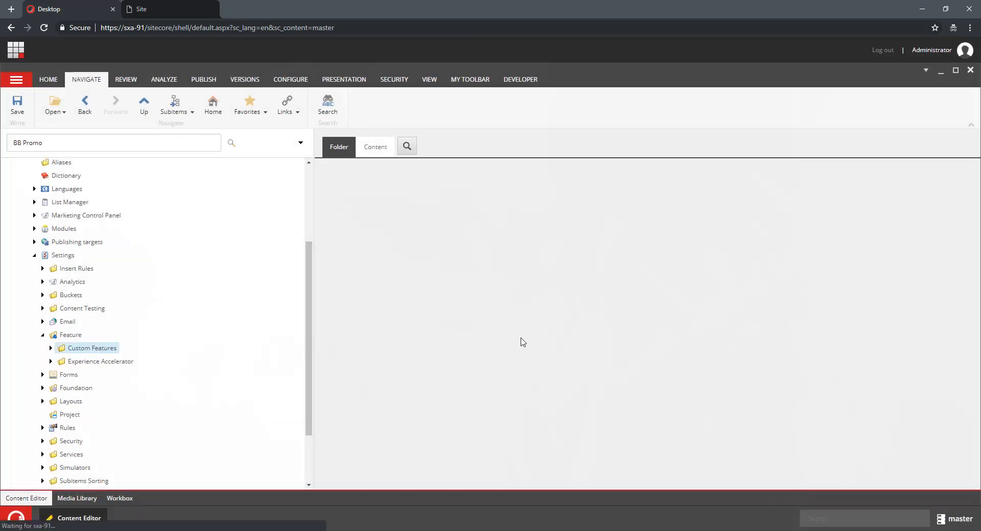
# Examine the My Components module's setup items under Settings/Feature/Custom Features and its folder under Templates/Feature/Custom Features
pyautogui.click(50, 348)
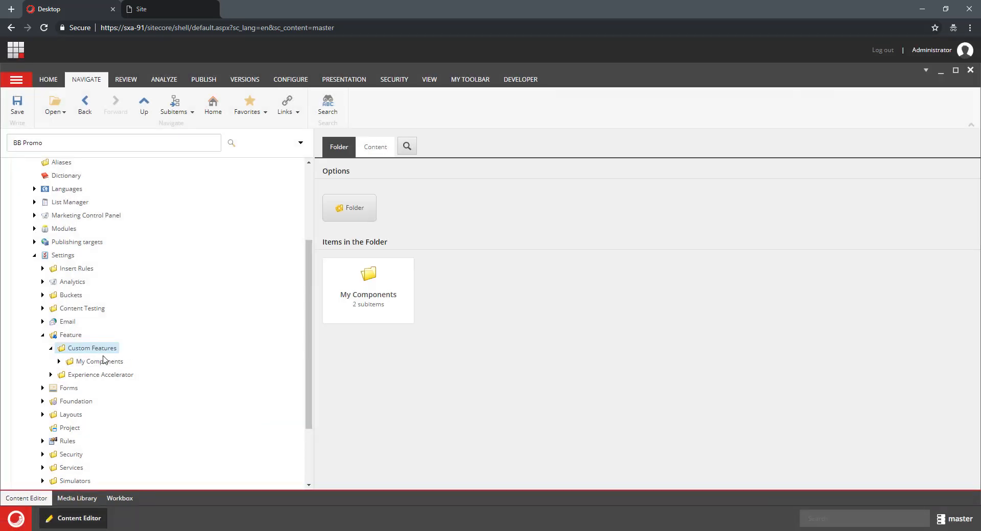
pyautogui.click(58, 361)
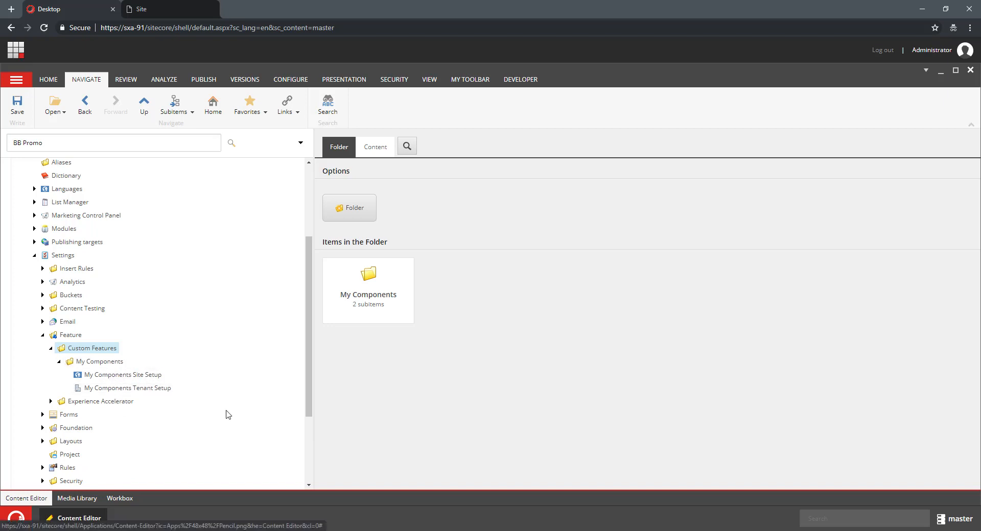
pyautogui.scroll(-3, 232, 381)
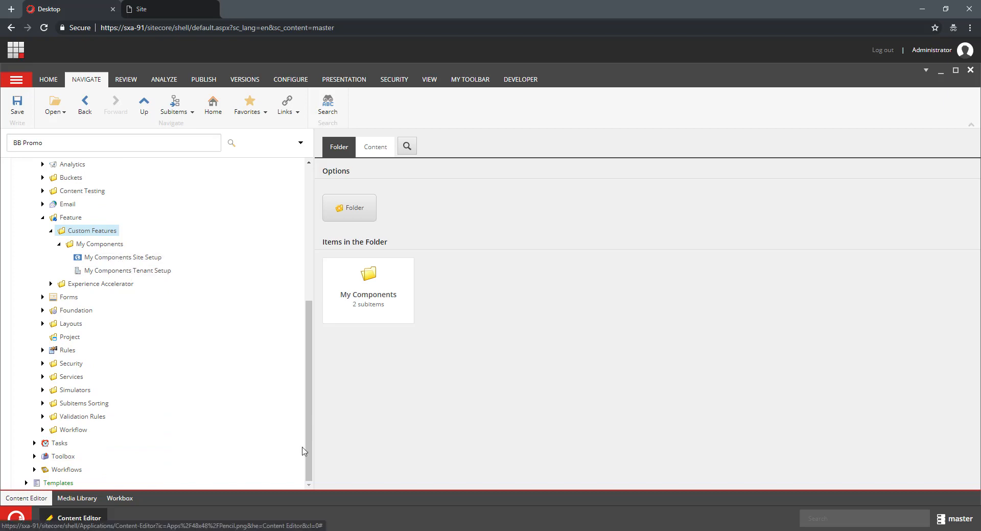
pyautogui.click(27, 483)
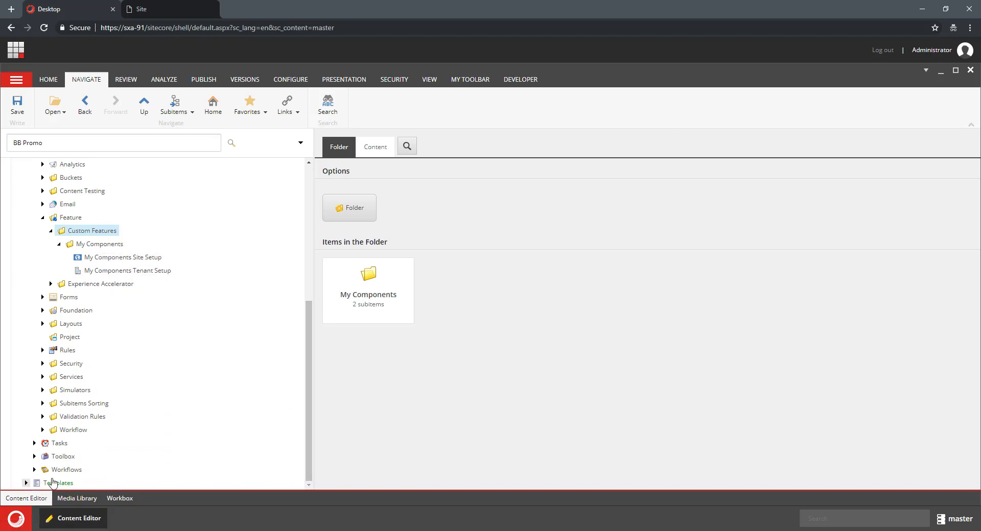
pyautogui.scroll(-5, 178, 390)
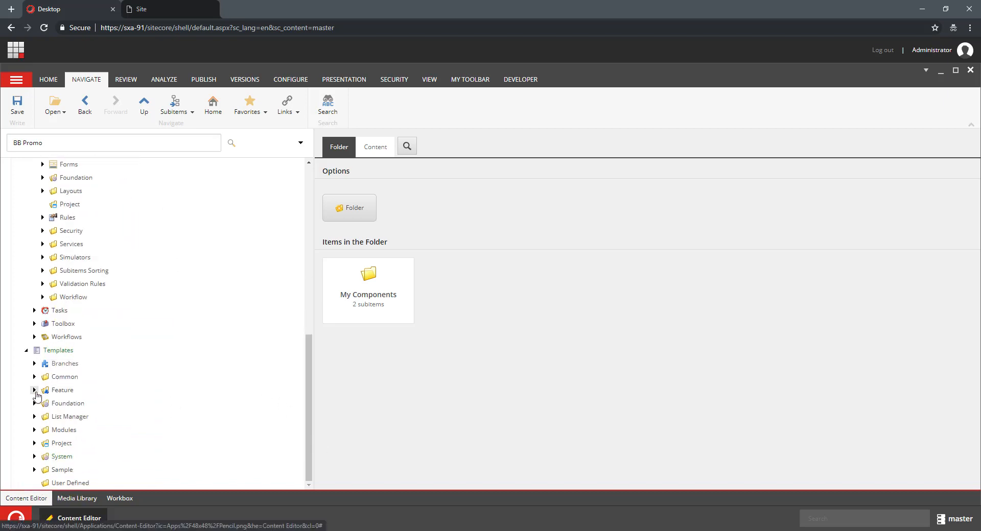
pyautogui.click(35, 390)
pyautogui.click(42, 404)
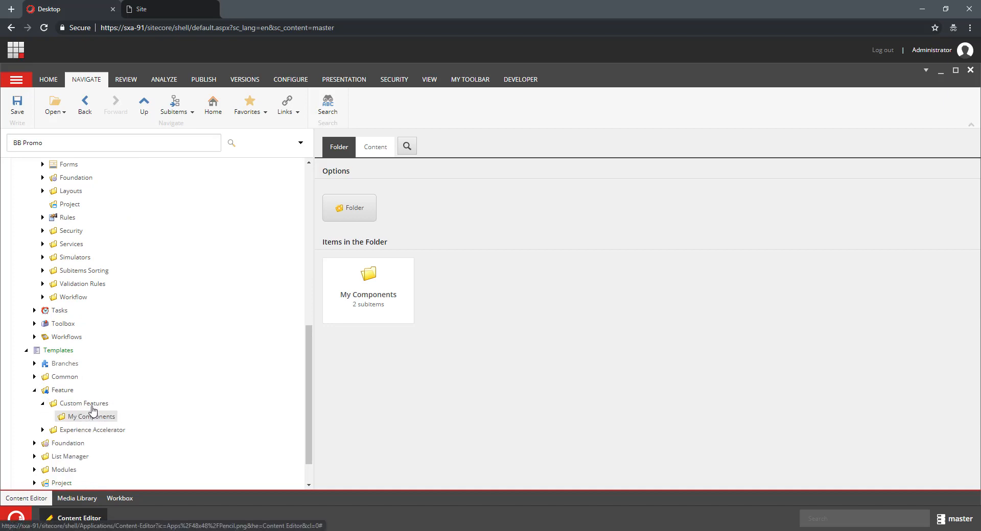
pyautogui.click(27, 350)
# Examine the My Components folder created under Layout/Renderings/Feature/Custom Features
pyautogui.scroll(5, 185, 336)
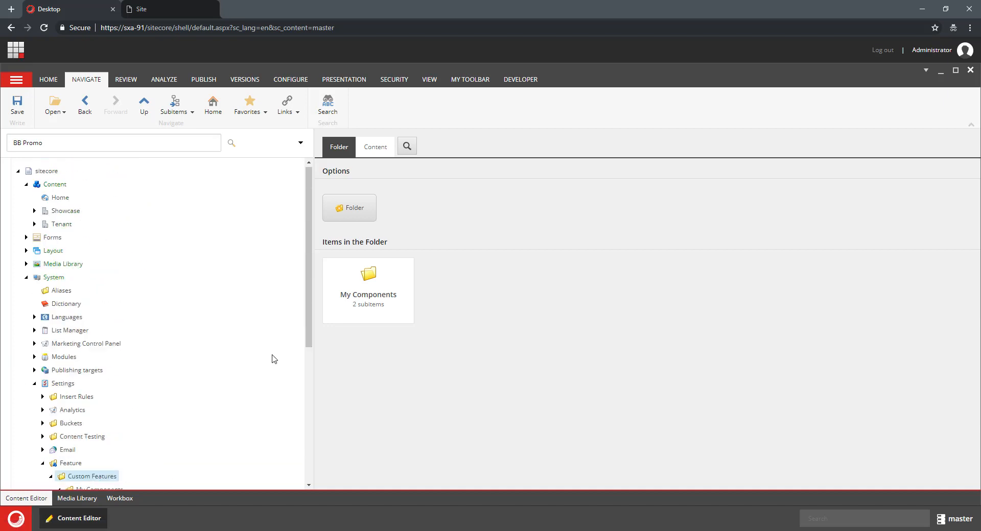
pyautogui.click(27, 252)
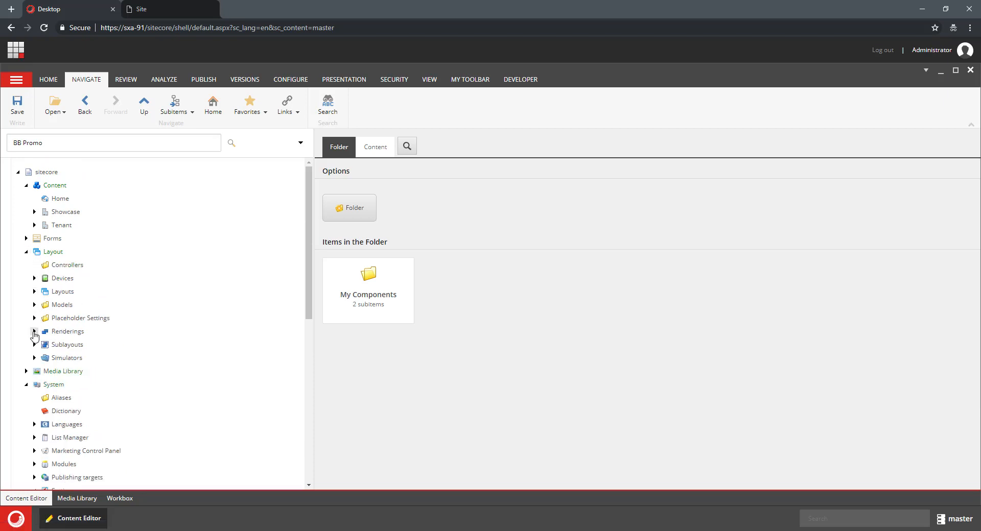
pyautogui.click(34, 331)
pyautogui.click(43, 345)
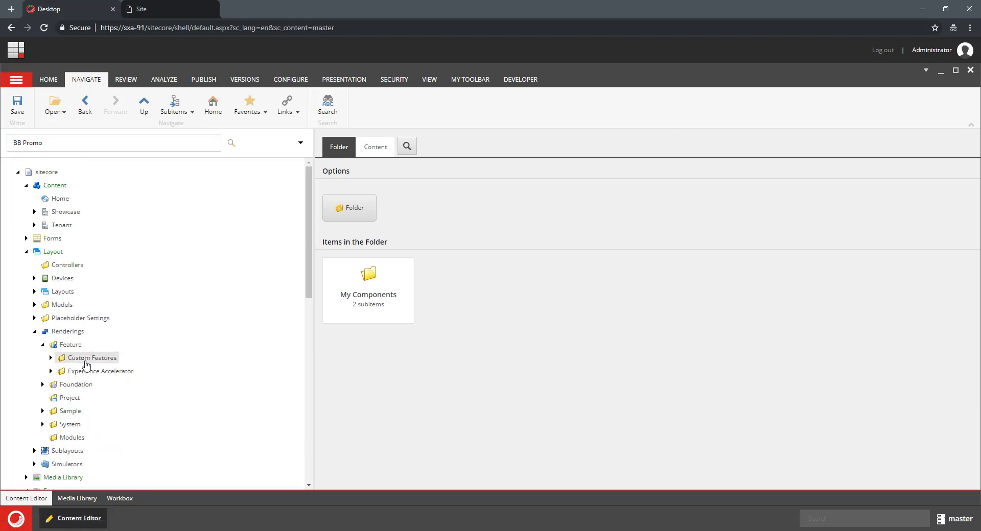
pyautogui.click(50, 357)
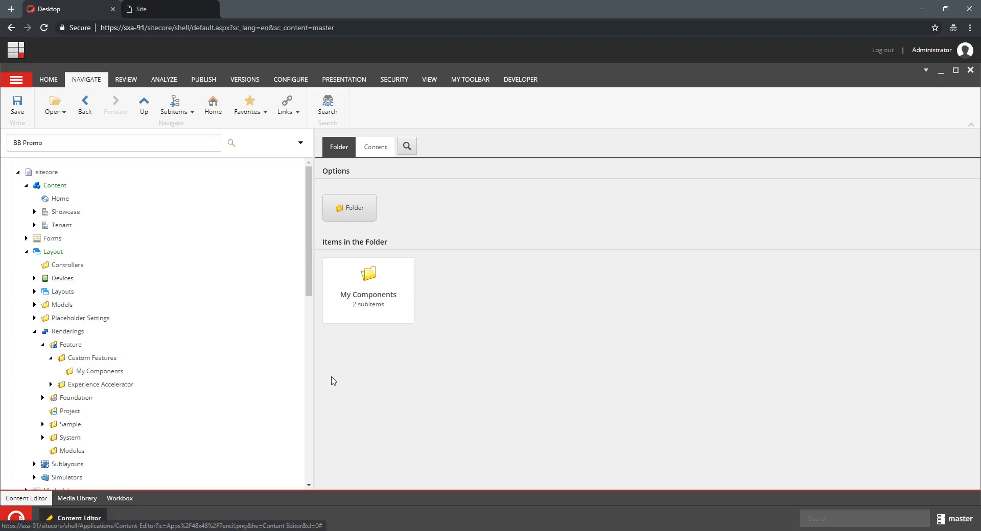
pyautogui.scroll(-4, 238, 350)
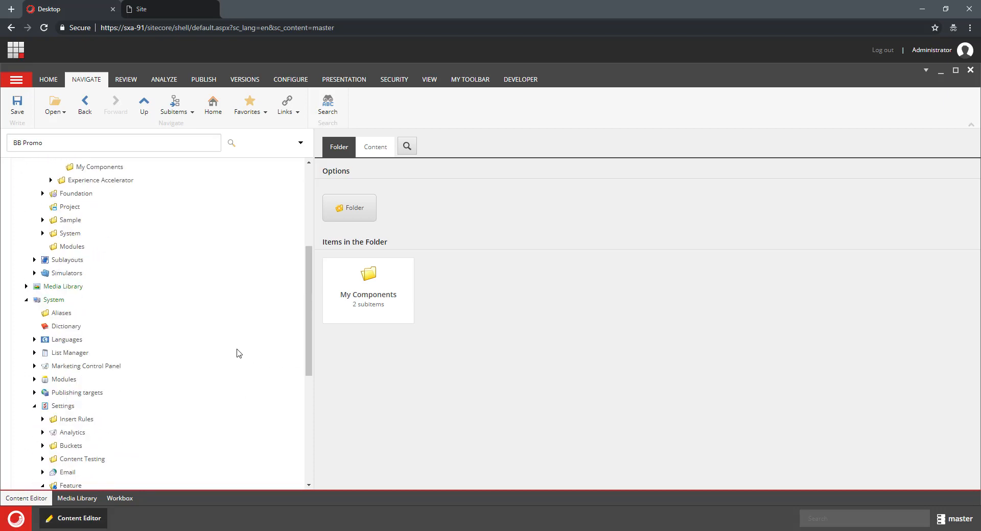
pyautogui.scroll(4, 238, 354)
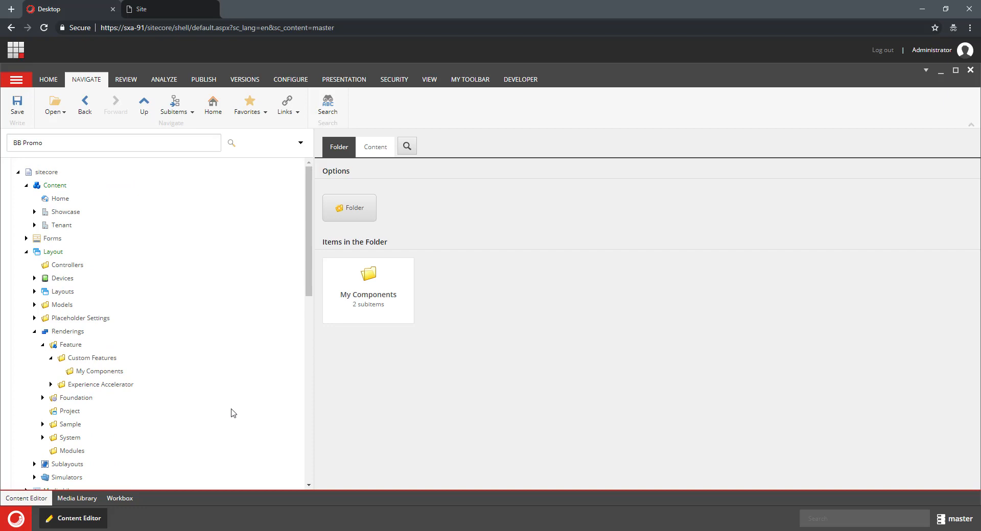
# Start cloning the Promo rendering from Experience Accelerator/Page Content and name the new rendering Multi Promo
pyautogui.click(51, 384)
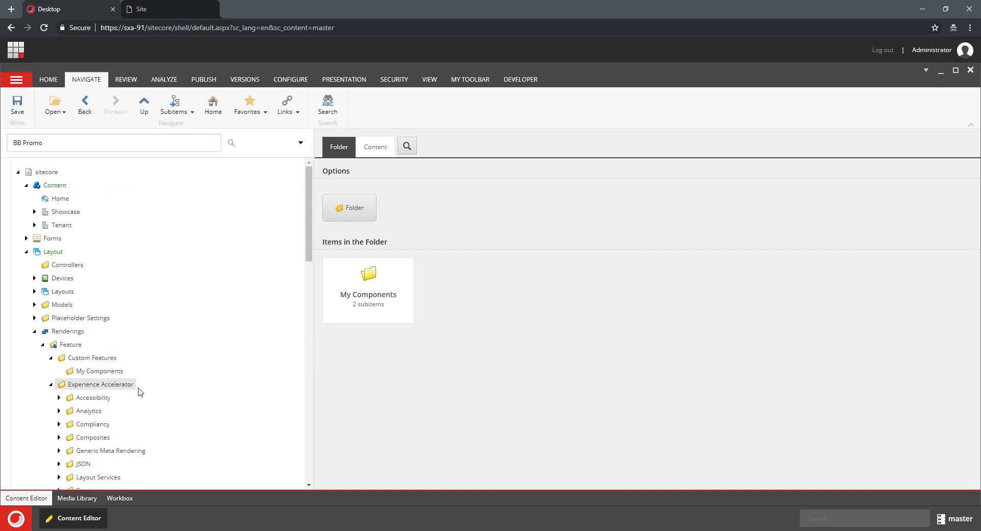
pyautogui.scroll(-5, 237, 336)
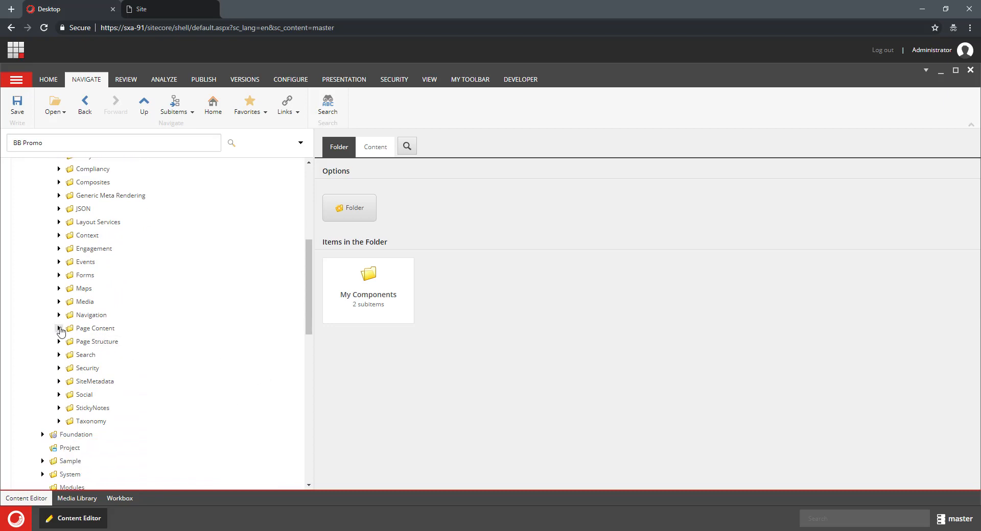
pyautogui.click(59, 329)
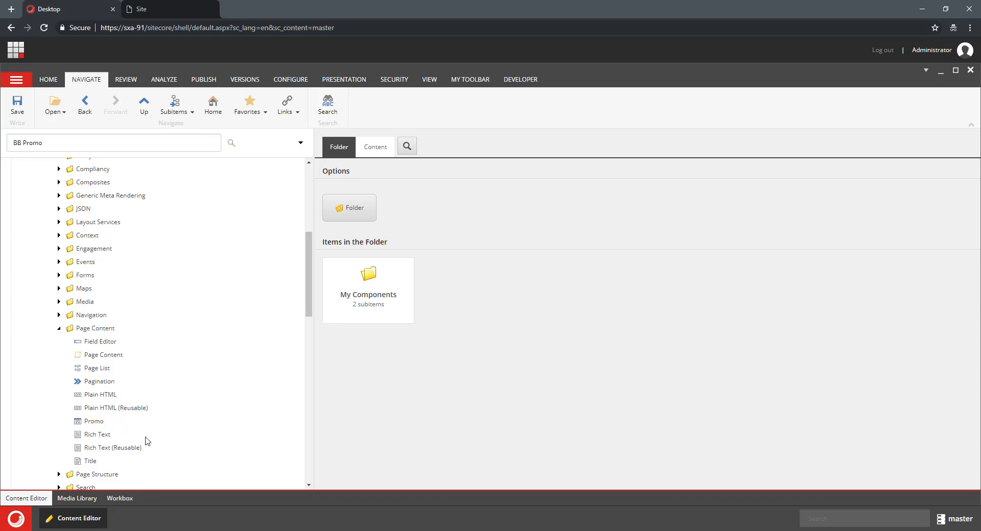
pyautogui.rightClick(100, 422)
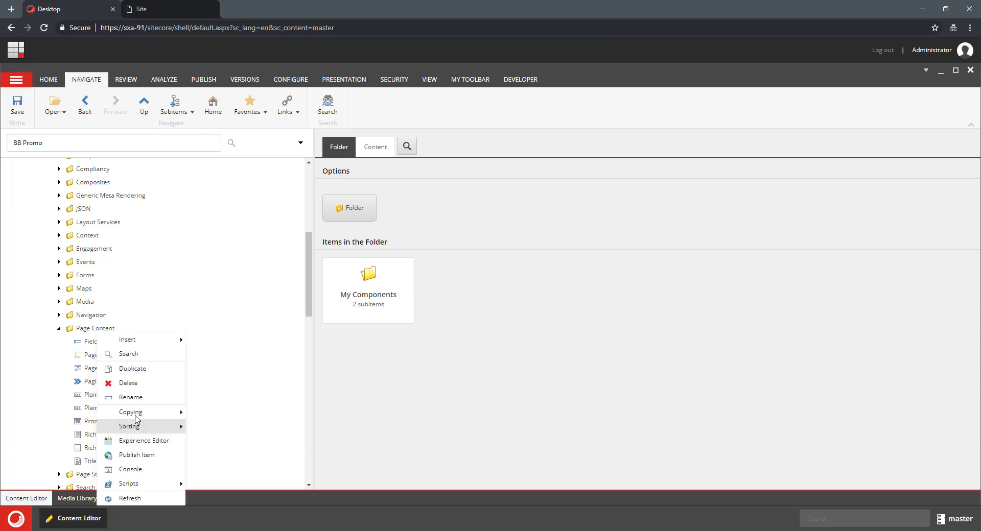
pyautogui.moveTo(151, 484)
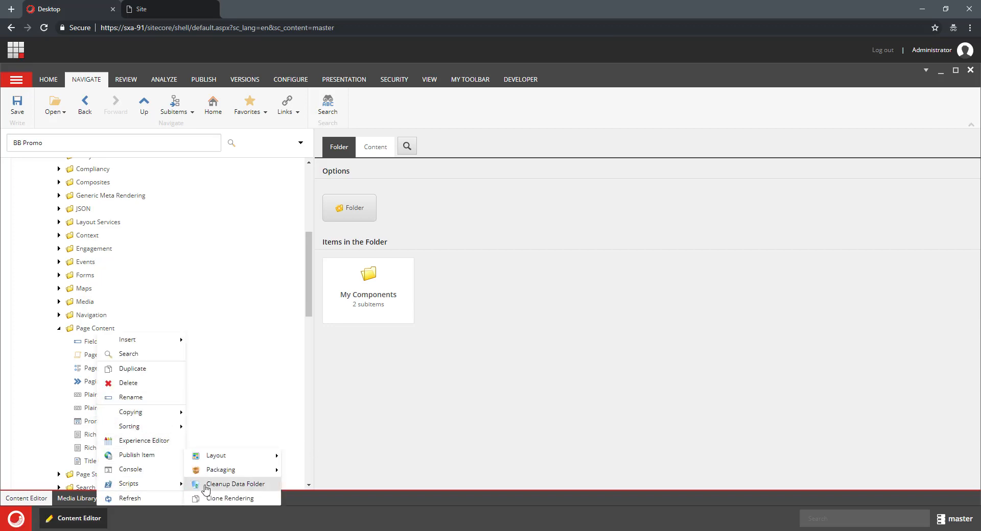
pyautogui.click(244, 500)
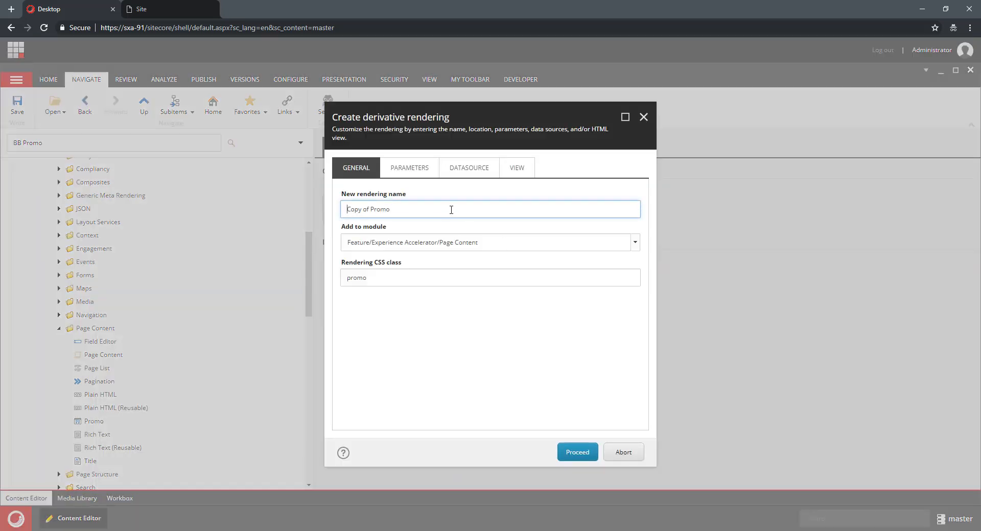
pyautogui.hotkey('ctrl', 'shift', 'Right')
pyautogui.hotkey('ctrl', 'shift', 'Right')
pyautogui.write('Mu')
# Assign the new rendering to the Feature/Custom Features/My Components module
pyautogui.click(631, 249)
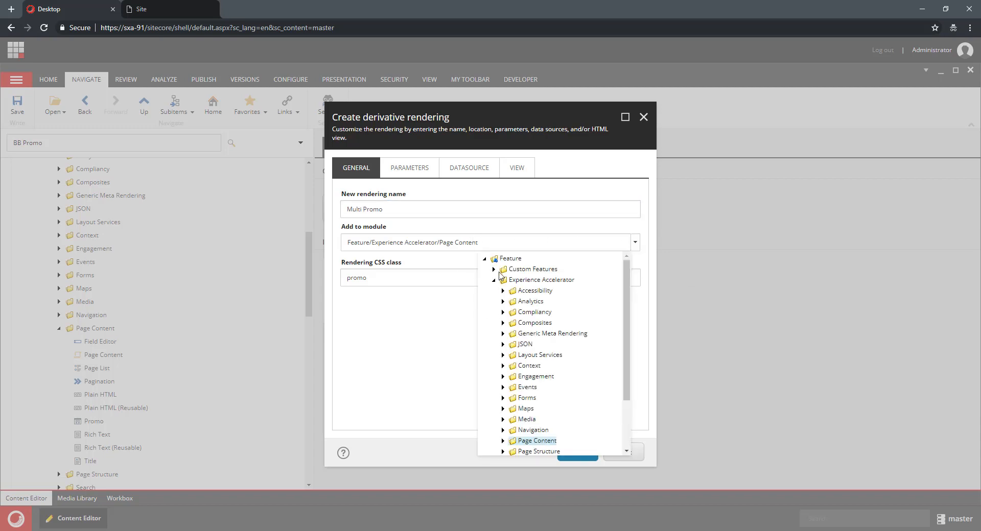
pyautogui.click(493, 269)
pyautogui.click(536, 280)
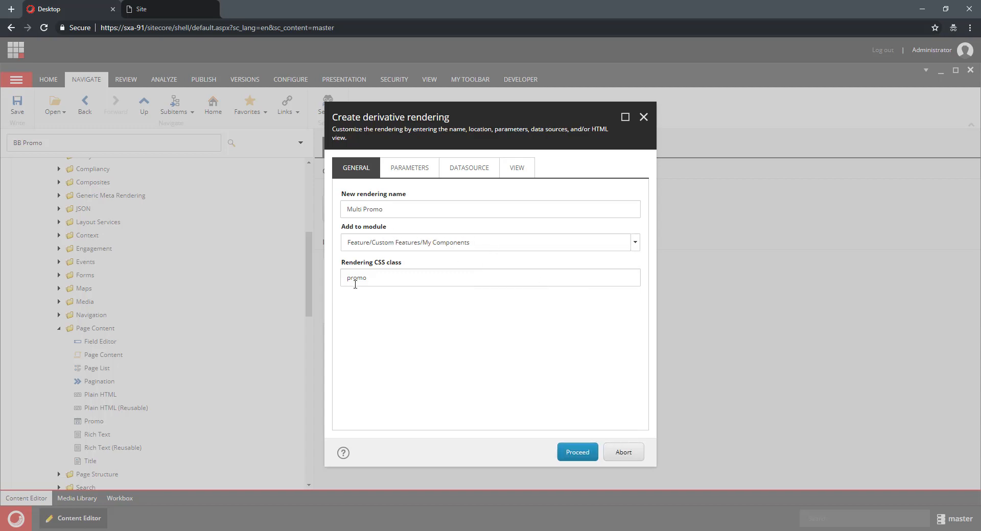
pyautogui.click(384, 280)
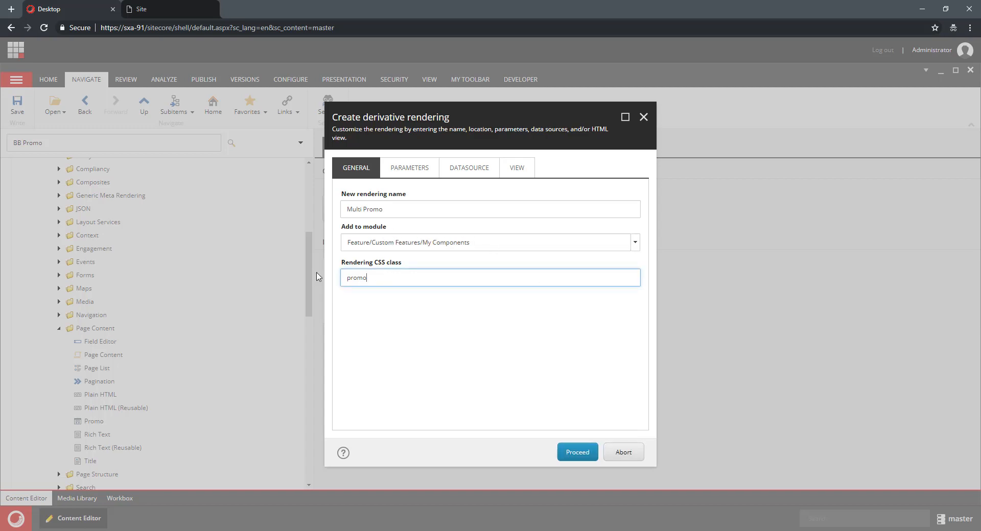
# Keep the inherited rendering parameters and set the datasource to Make a copy of original datasource
pyautogui.click(412, 170)
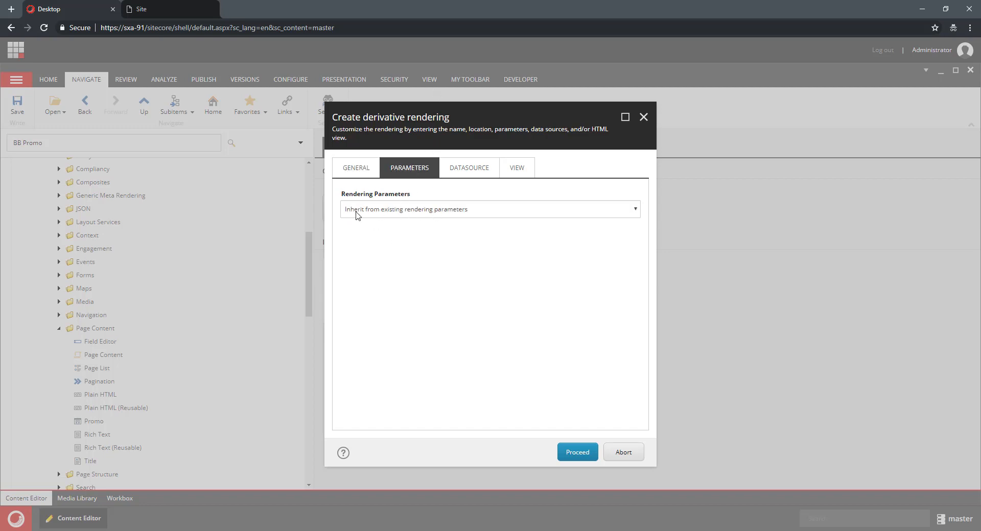
pyautogui.click(468, 168)
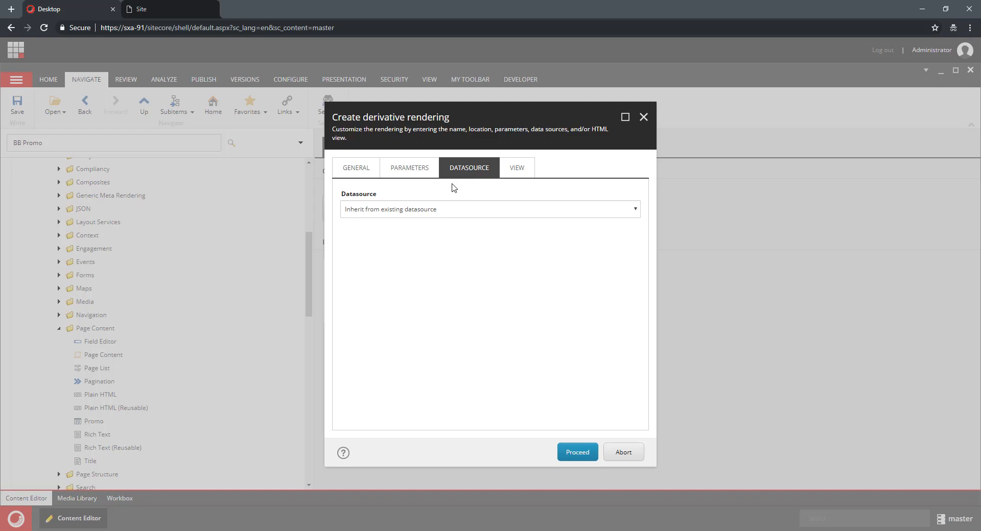
pyautogui.click(409, 215)
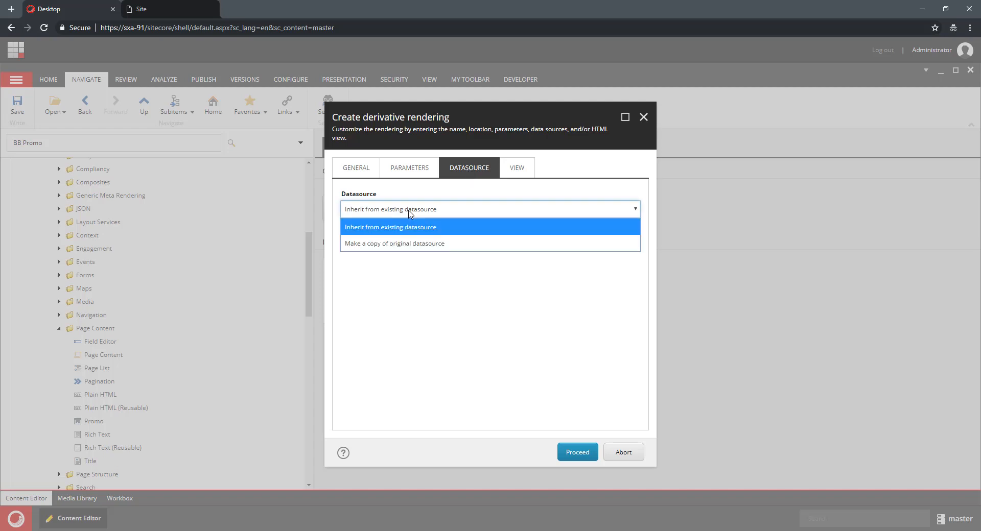
pyautogui.click(413, 244)
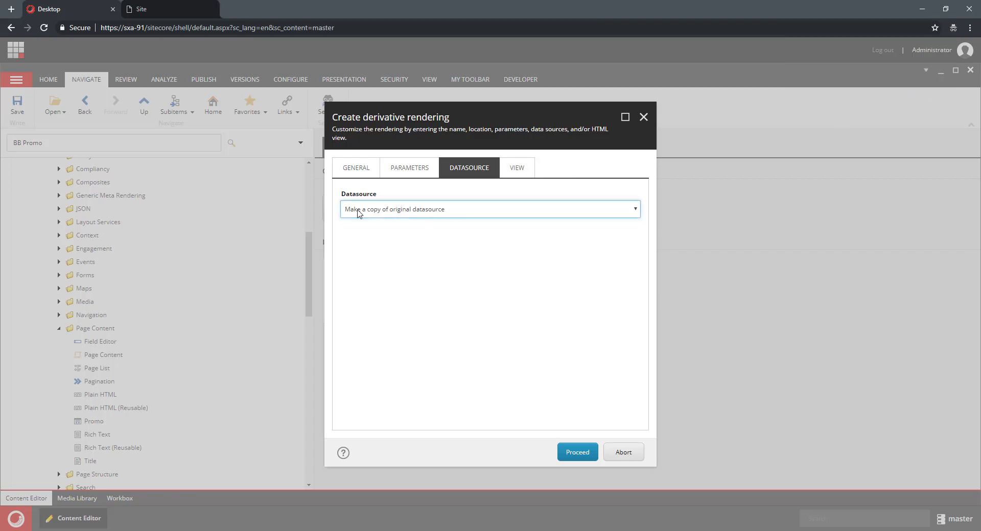
# Have the MVC view file copied to ~/Views/Variants/MultiPromo.cshtml and create the derivative rendering
pyautogui.click(518, 168)
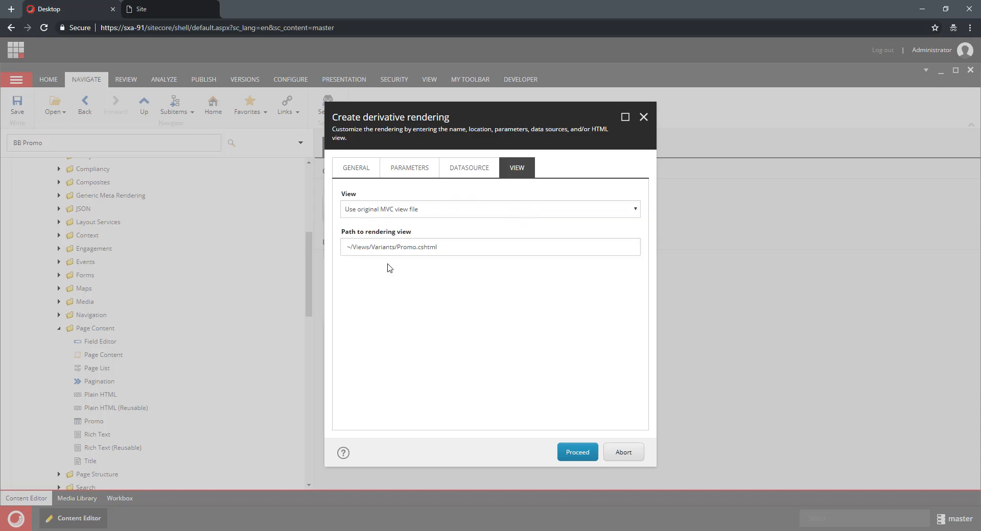
pyautogui.doubleClick(442, 246)
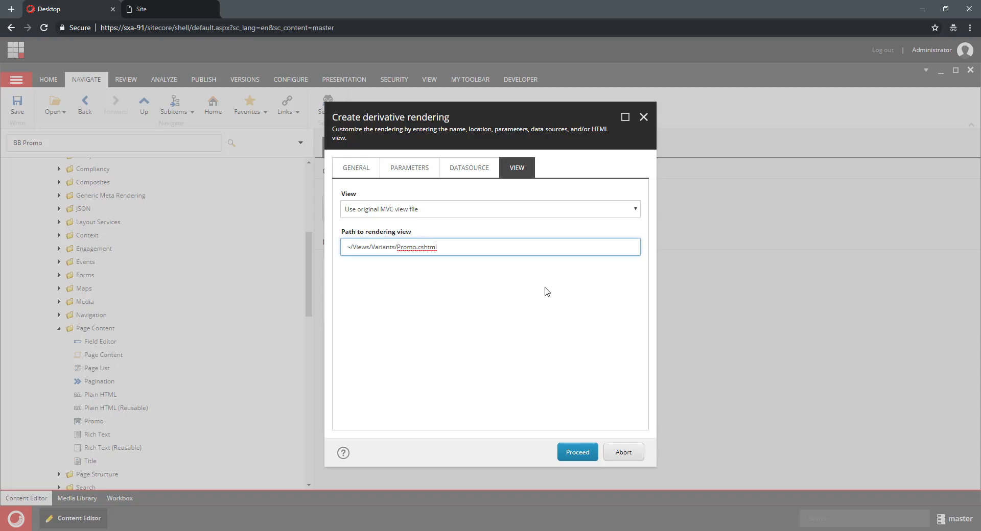
pyautogui.write('Custom')
pyautogui.hotkey('ctrl', 'shift', 'Left')
pyautogui.write('Multi')
pyautogui.click(438, 214)
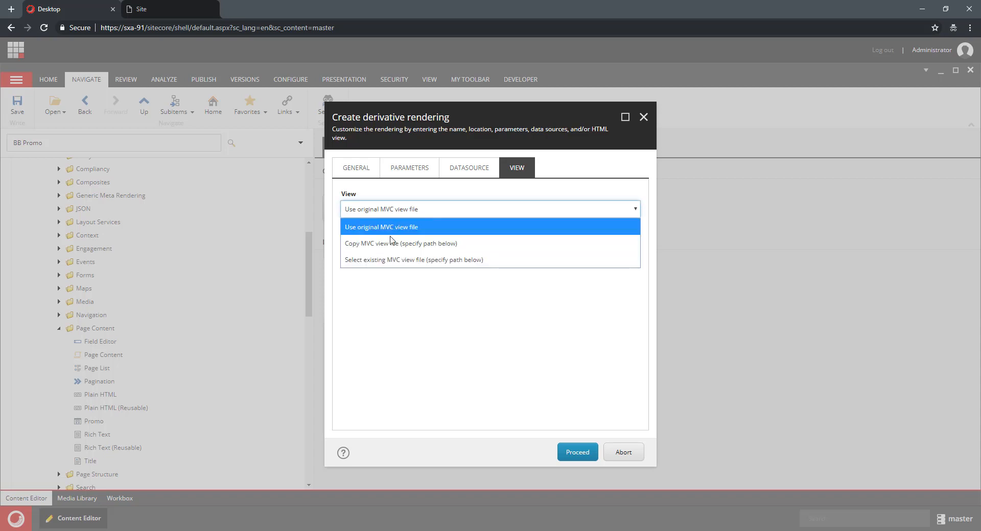
pyautogui.click(393, 242)
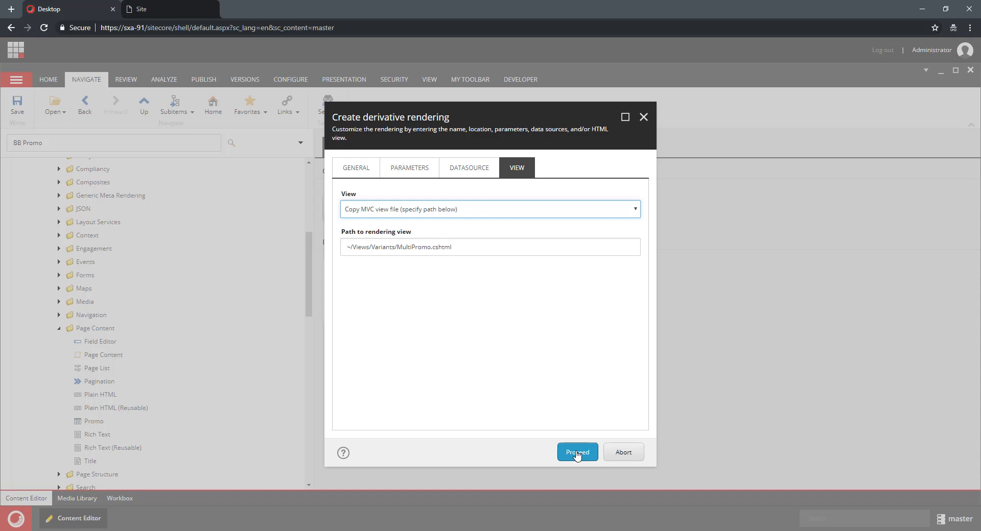
pyautogui.moveTo(452, 247); pyautogui.dragTo(325, 254)
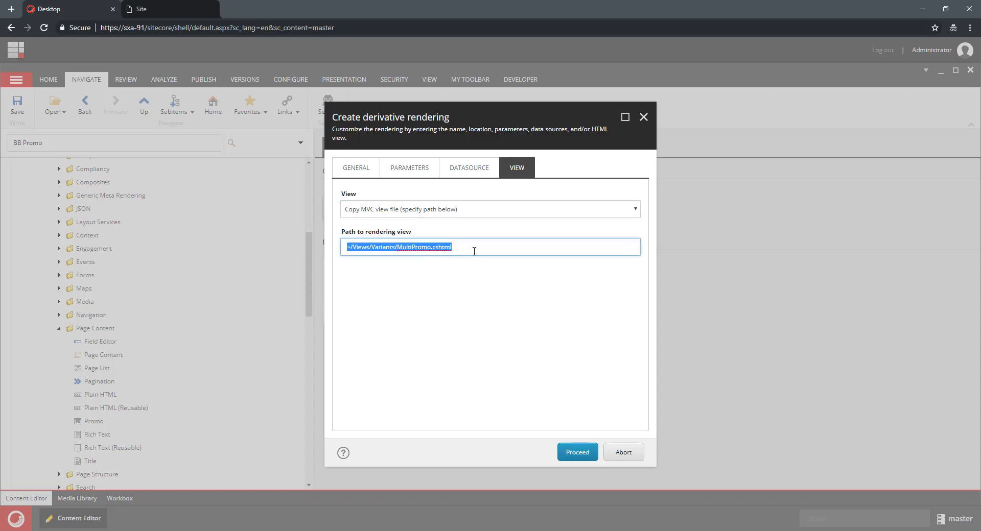
pyautogui.click(578, 453)
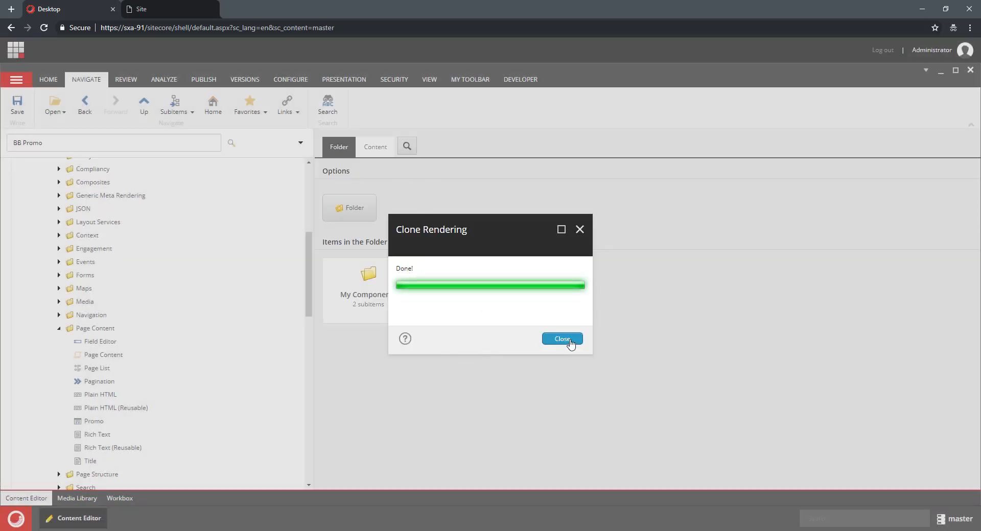
pyautogui.click(562, 340)
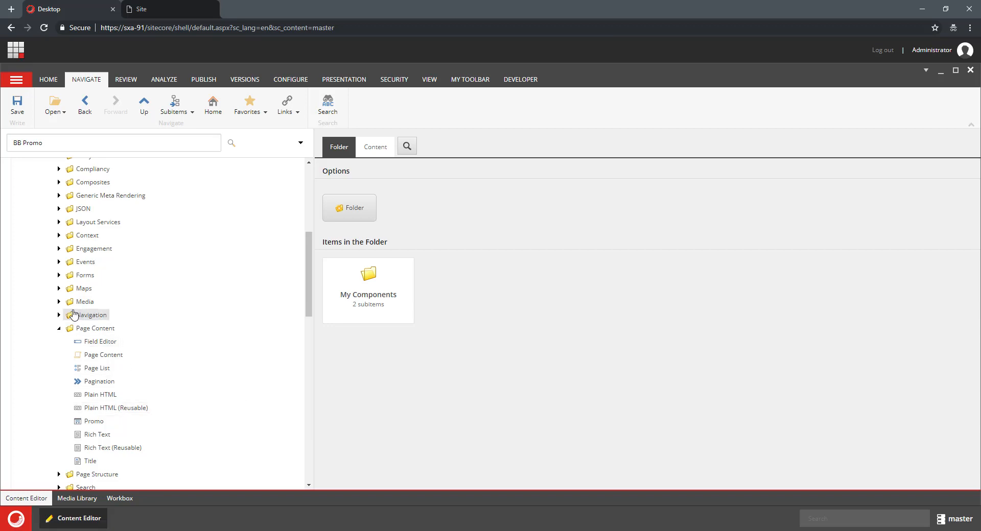
# Reload the Custom Features branch under Renderings/Feature and locate the Multi Promo rendering in My Components
pyautogui.scroll(5, 208, 296)
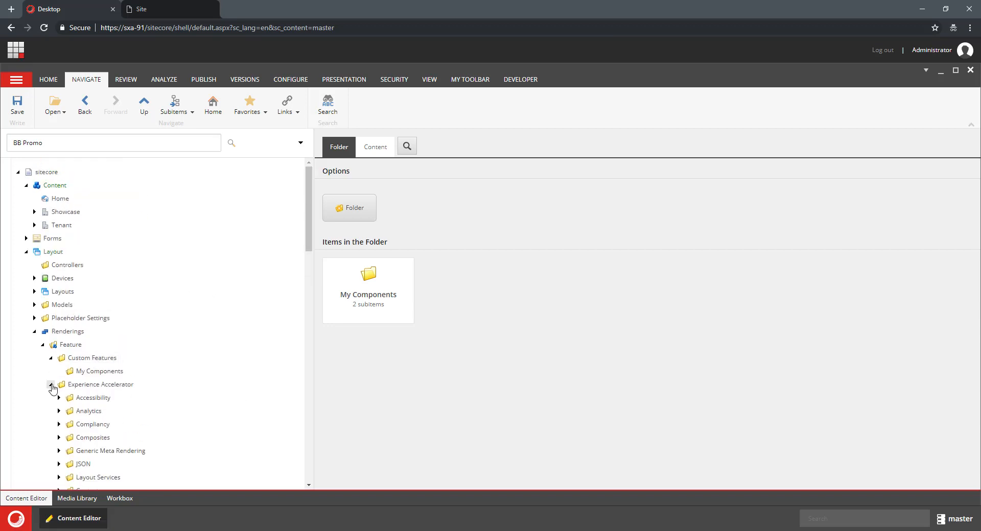
pyautogui.click(50, 384)
pyautogui.click(51, 358)
pyautogui.click(51, 358)
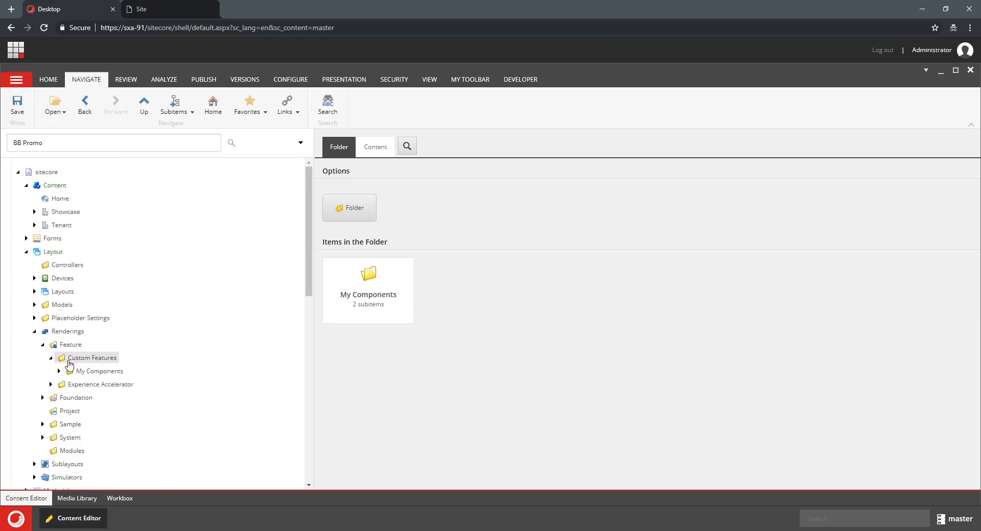
pyautogui.click(60, 372)
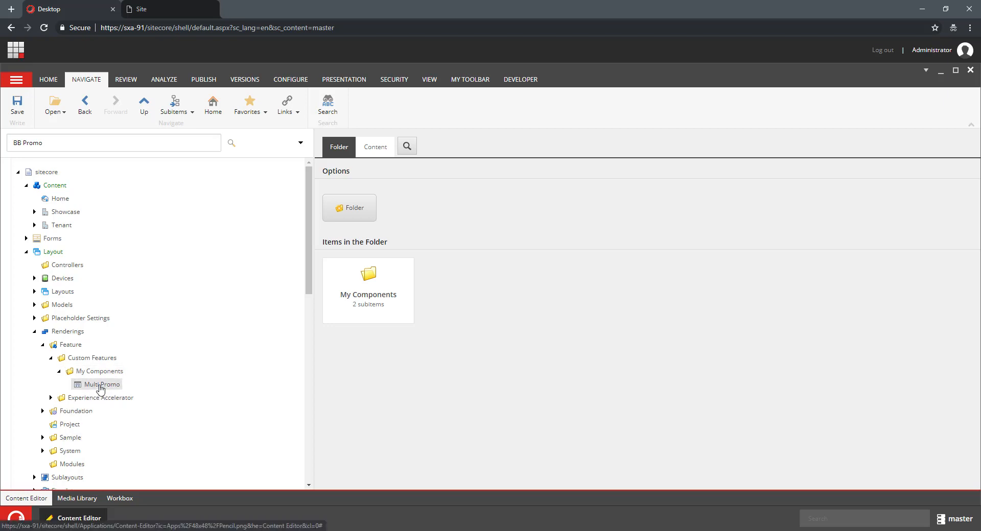
pyautogui.scroll(-2, 196, 372)
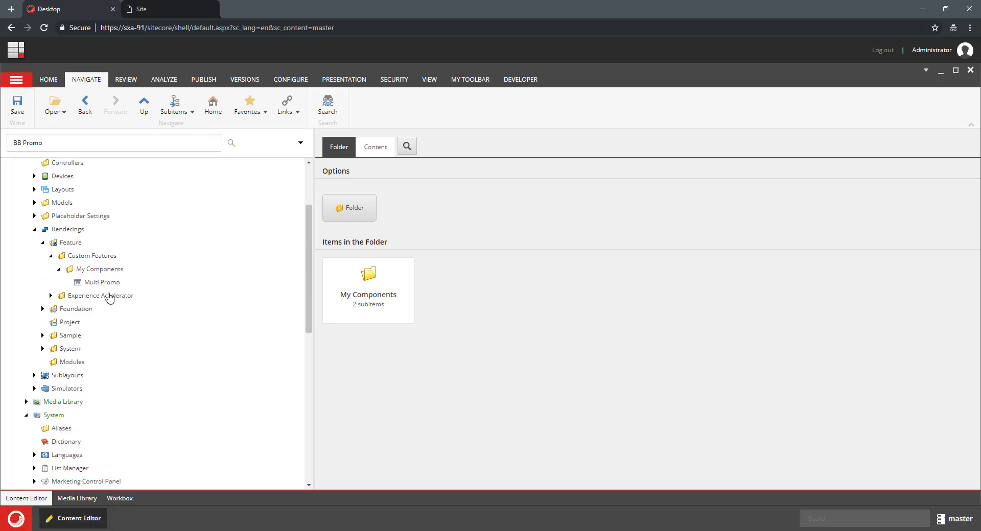
# Display the Quick Info details of the Custom Features settings folder
pyautogui.click(375, 148)
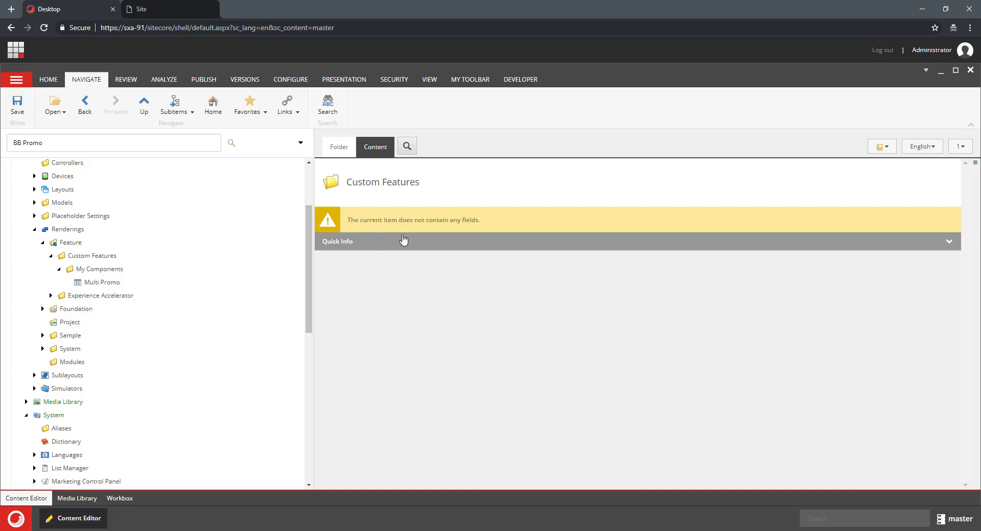
pyautogui.click(348, 148)
pyautogui.click(378, 149)
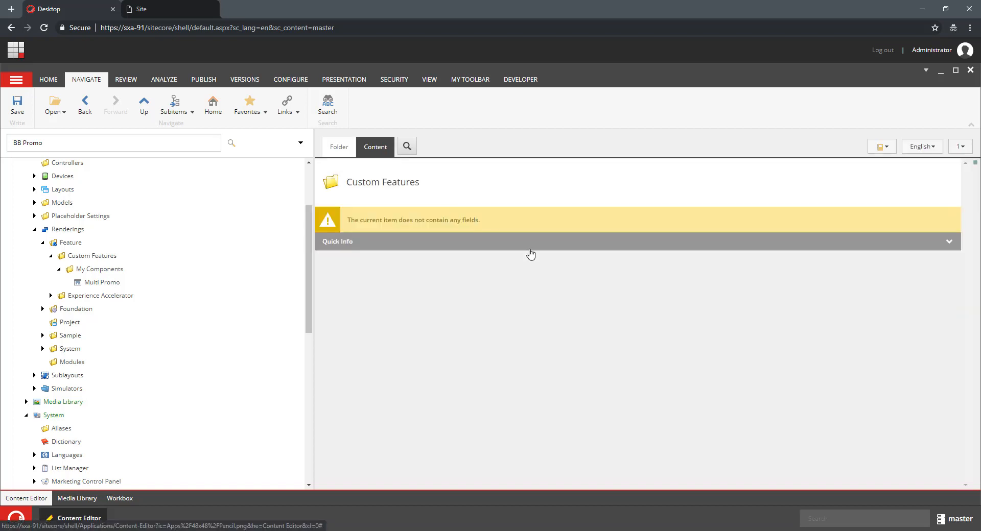
pyautogui.click(381, 243)
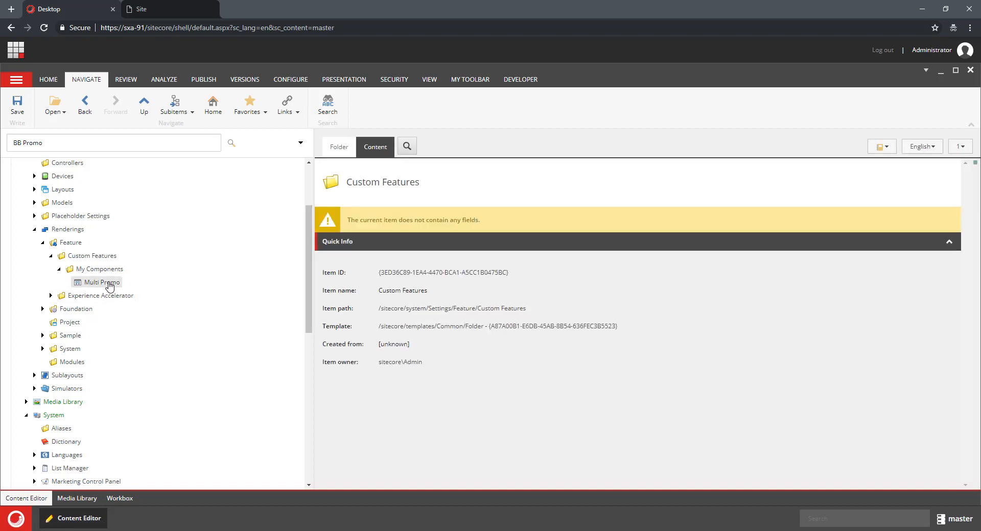
# Open the Multi Promo rendering and review its controller, parameters template, datasource location and datasource template
pyautogui.scroll(-3, 613, 306)
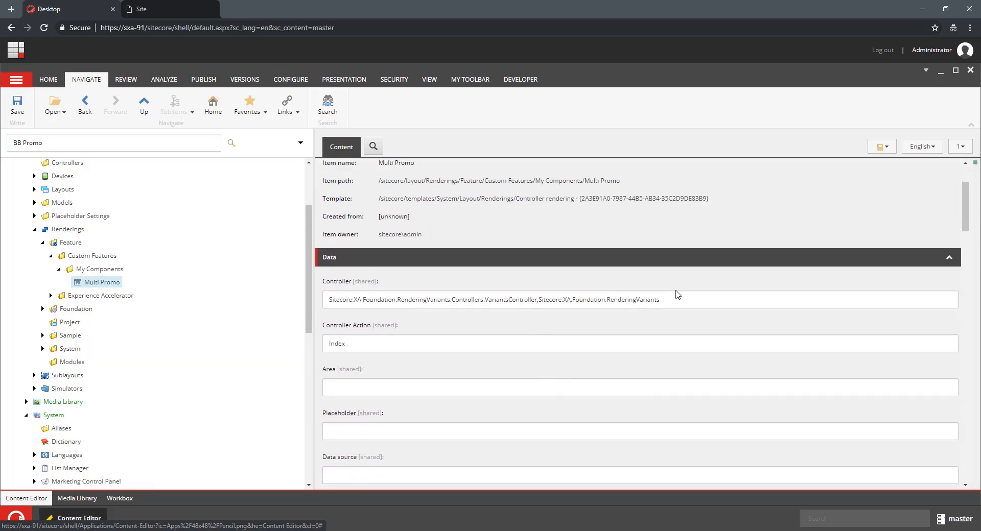
pyautogui.moveTo(682, 300); pyautogui.dragTo(201, 243)
pyautogui.scroll(-1, 394, 339)
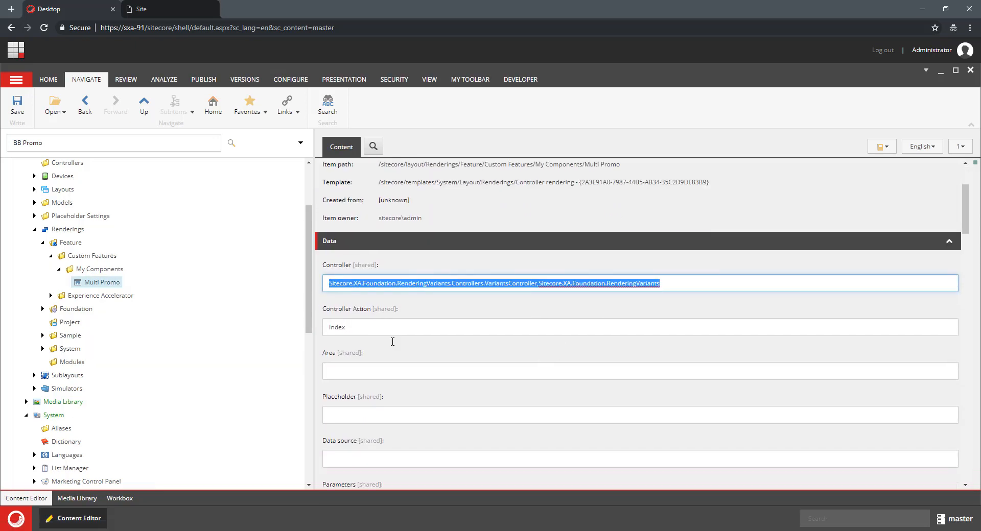
pyautogui.scroll(-8, 408, 356)
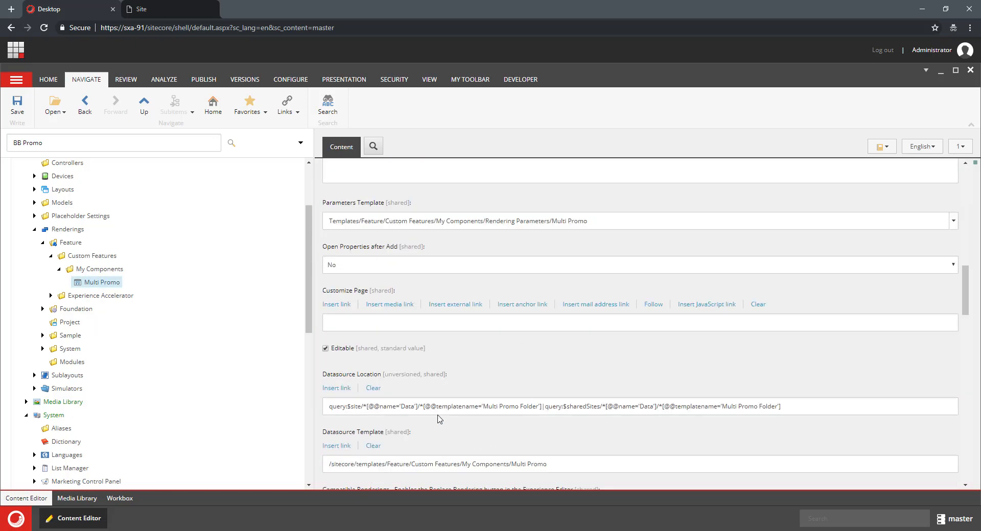
pyautogui.click(465, 407)
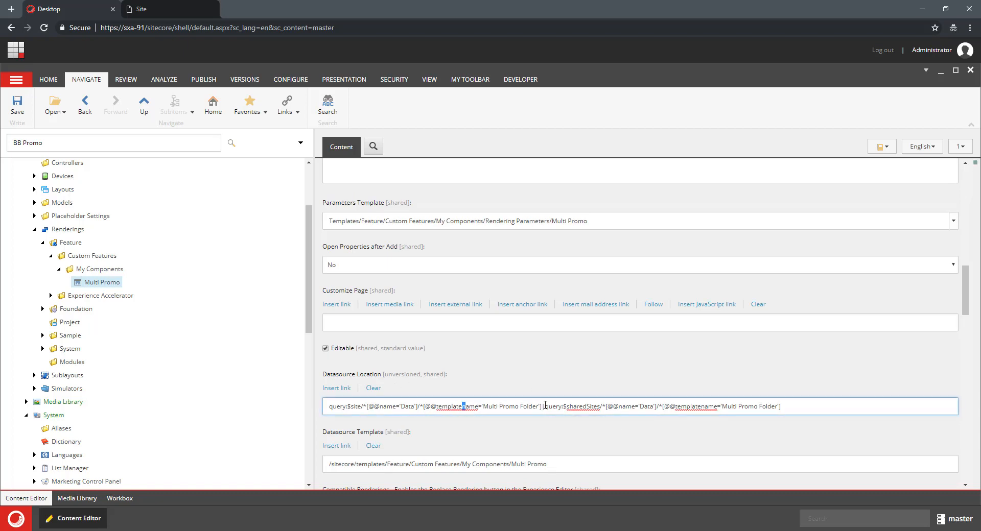
pyautogui.scroll(-2, 684, 443)
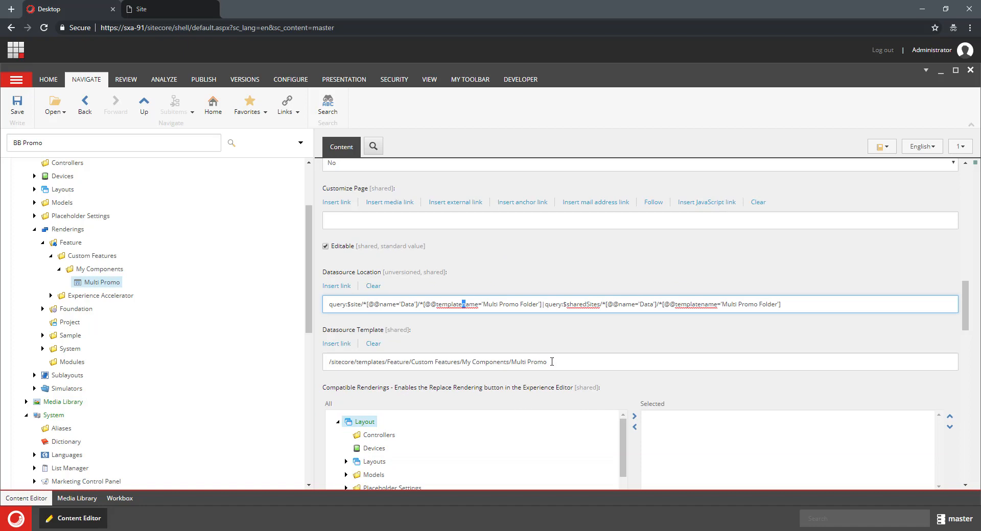
pyautogui.scroll(-3, 552, 339)
pyautogui.scroll(-10, 496, 411)
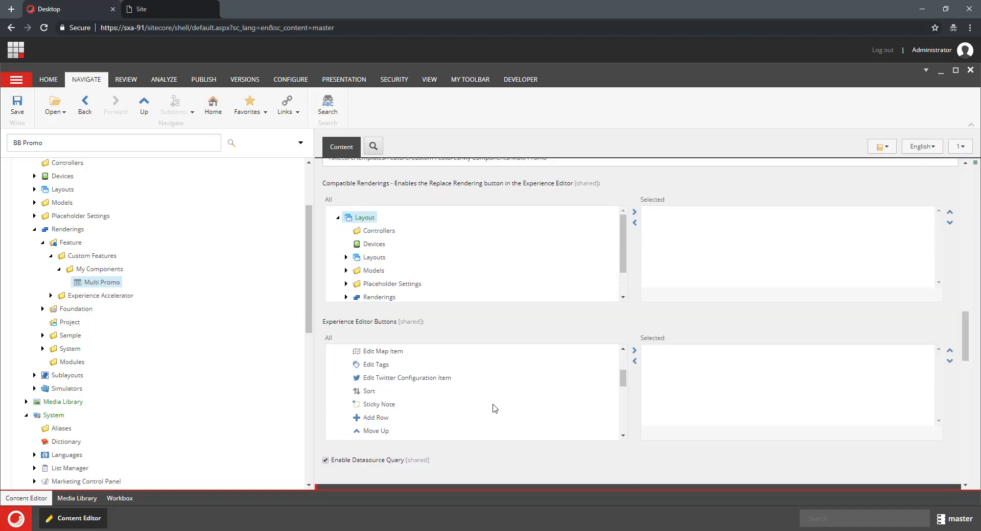
# Review the Multi Promo rendering's Experience Accelerator settings, including the CSS class, rendering view path and other properties
pyautogui.scroll(-1, 522, 430)
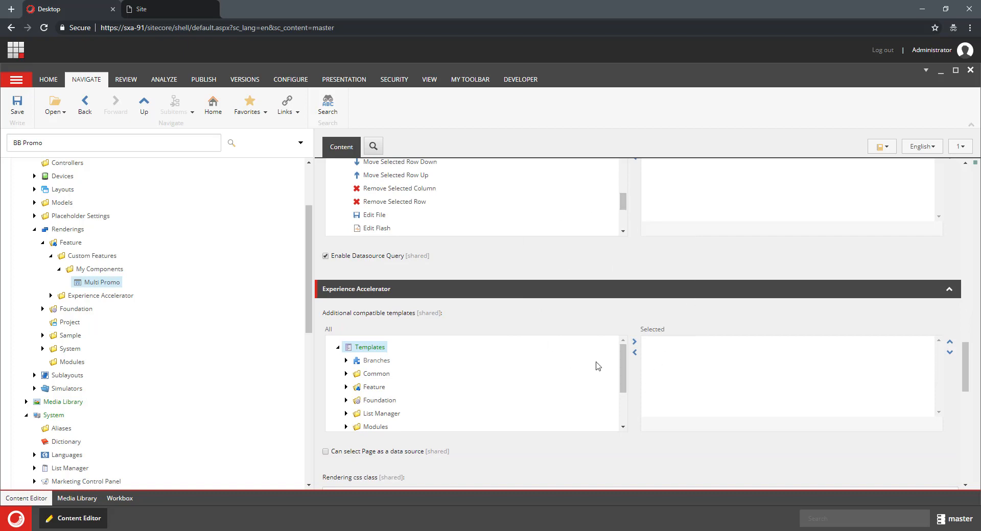
pyautogui.scroll(-3, 566, 401)
pyautogui.scroll(-10, 471, 455)
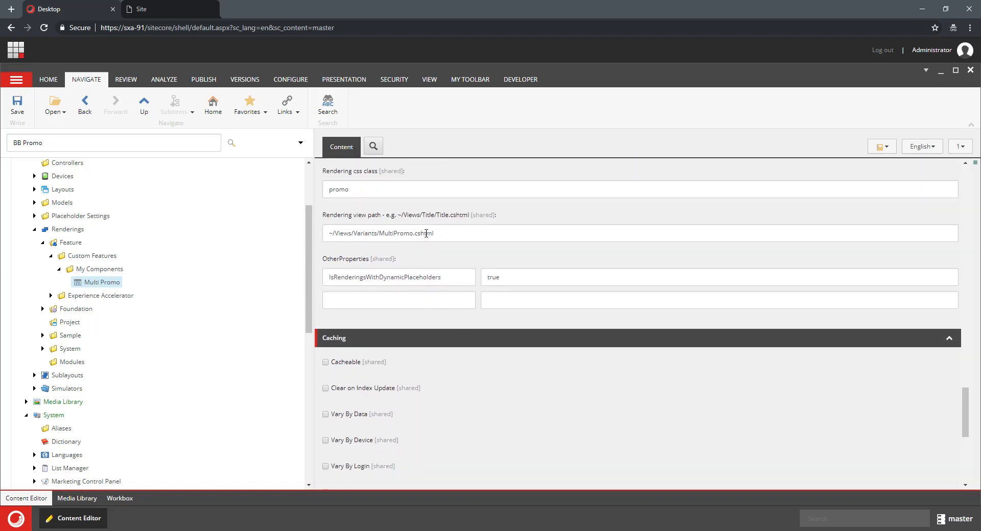
pyautogui.tripleClick(408, 233)
pyautogui.click(221, 344)
pyautogui.scroll(-1, 186, 380)
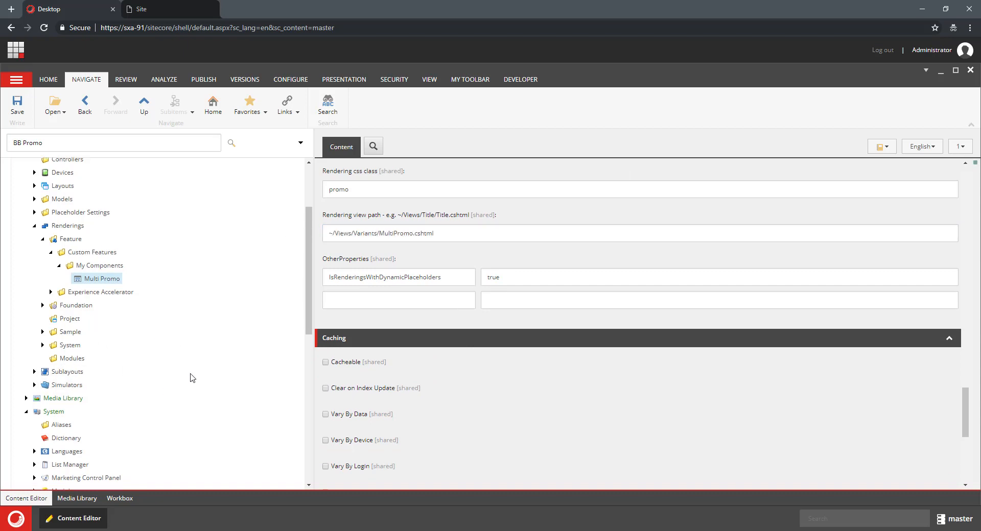
# Close the Site browser page and collapse the Feature, Renderings and Layout branches of the content tree
pyautogui.scroll(2, 215, 353)
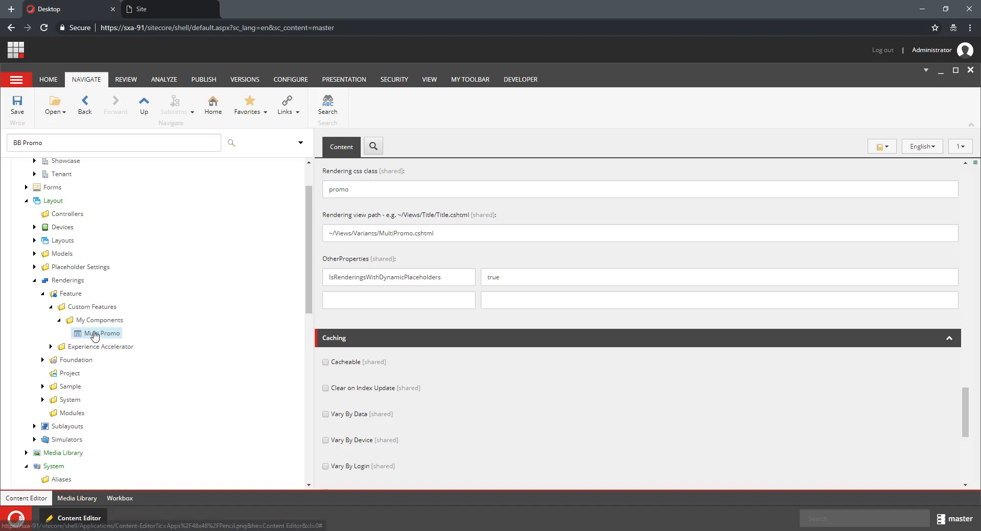
pyautogui.click(43, 294)
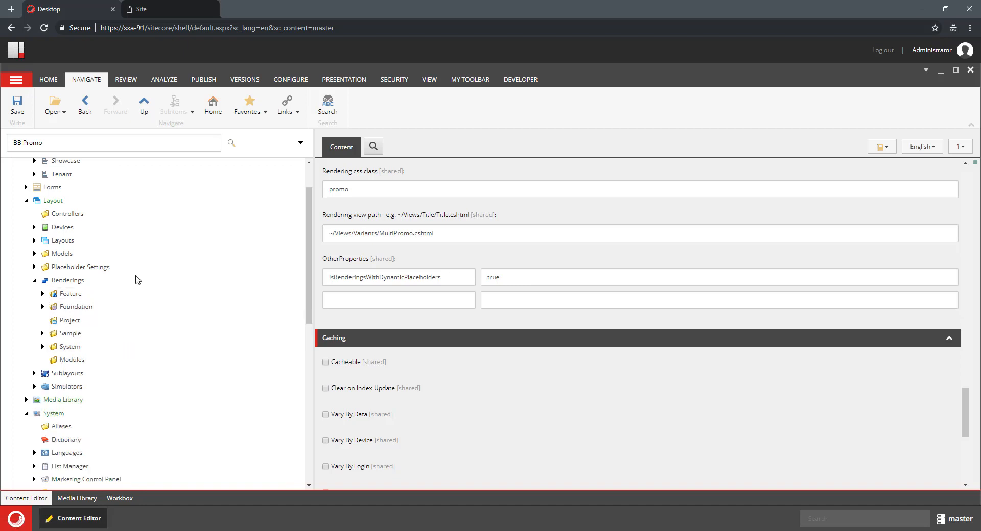
pyautogui.middleClick(177, 7)
pyautogui.scroll(2, 179, 412)
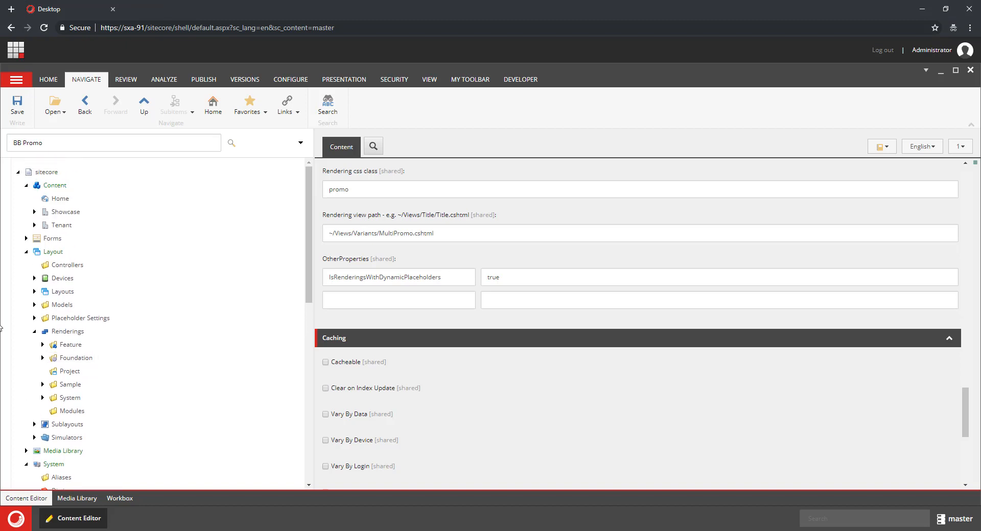
pyautogui.click(34, 331)
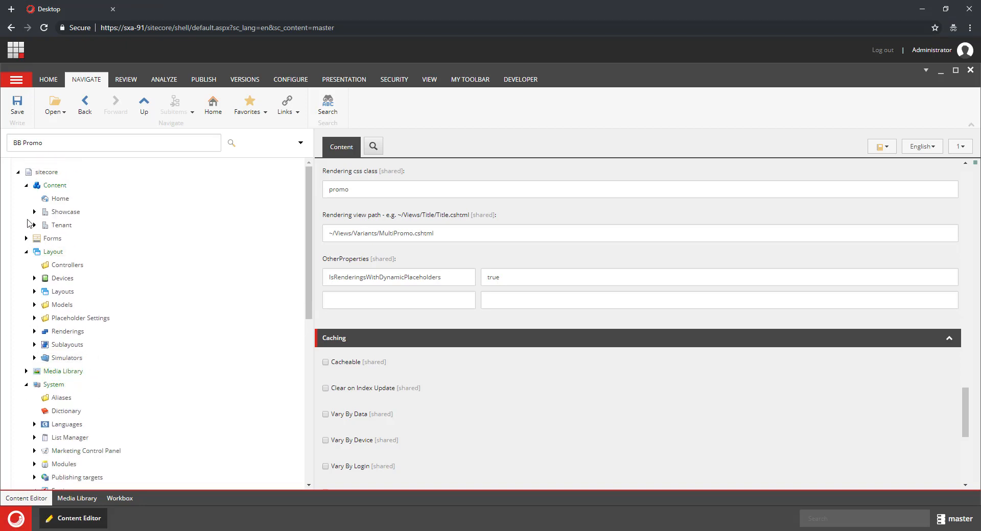
pyautogui.click(29, 255)
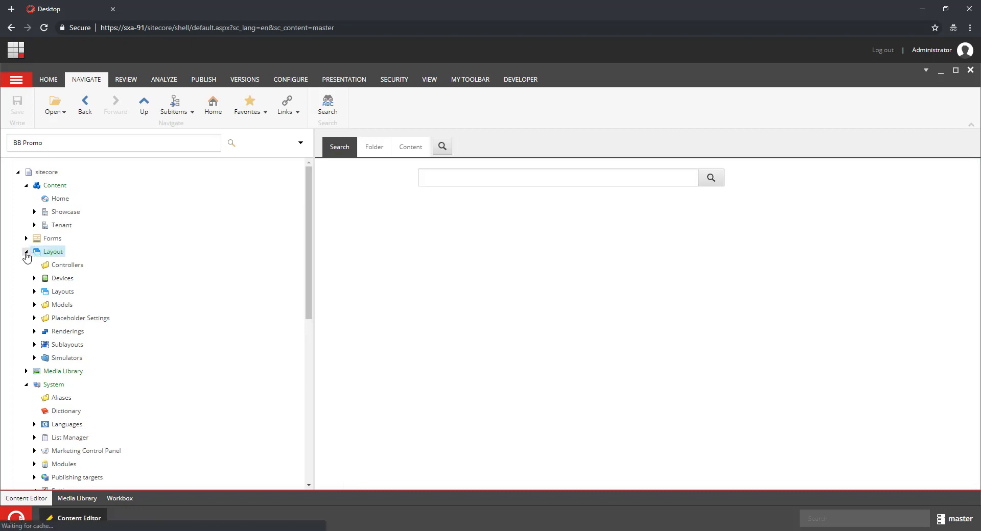
pyautogui.click(26, 252)
# Open My Components Site Setup under Settings/Feature/Custom Features and review its name, dependencies and inclusion options
pyautogui.scroll(-3, 143, 393)
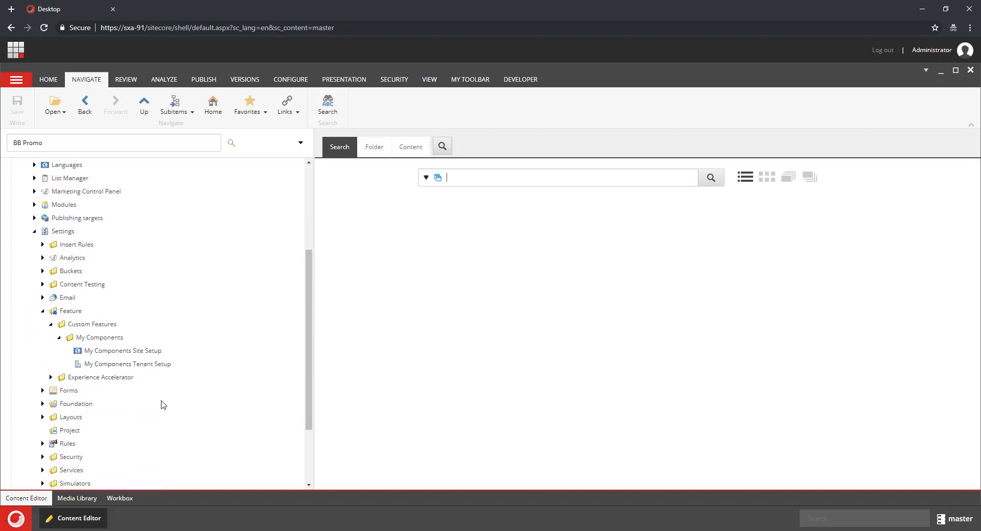
pyautogui.click(130, 352)
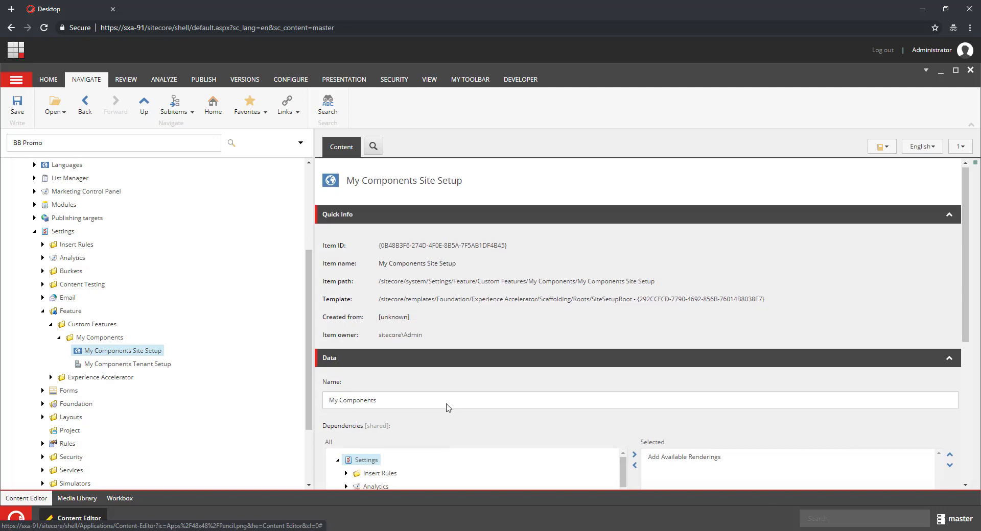
pyautogui.scroll(-2, 425, 292)
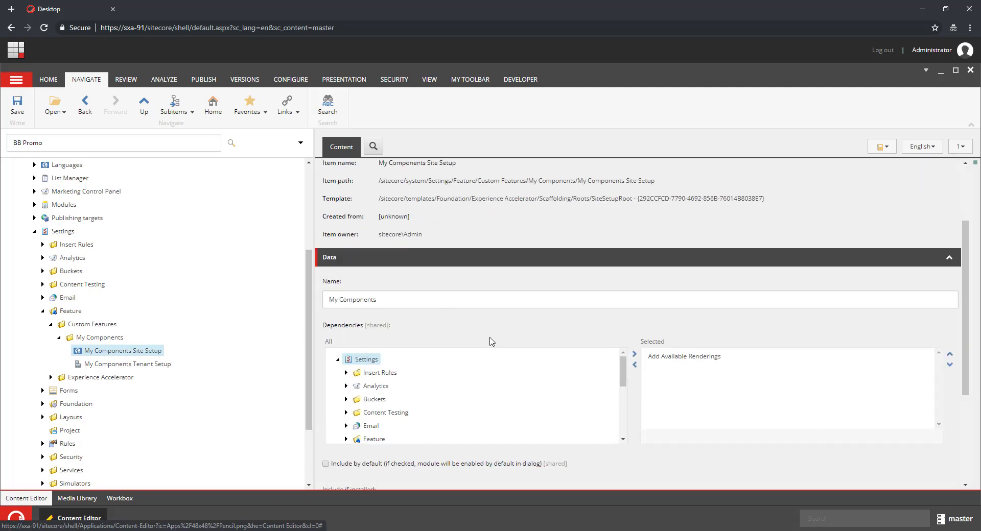
pyautogui.scroll(-2, 490, 341)
pyautogui.tripleClick(330, 247)
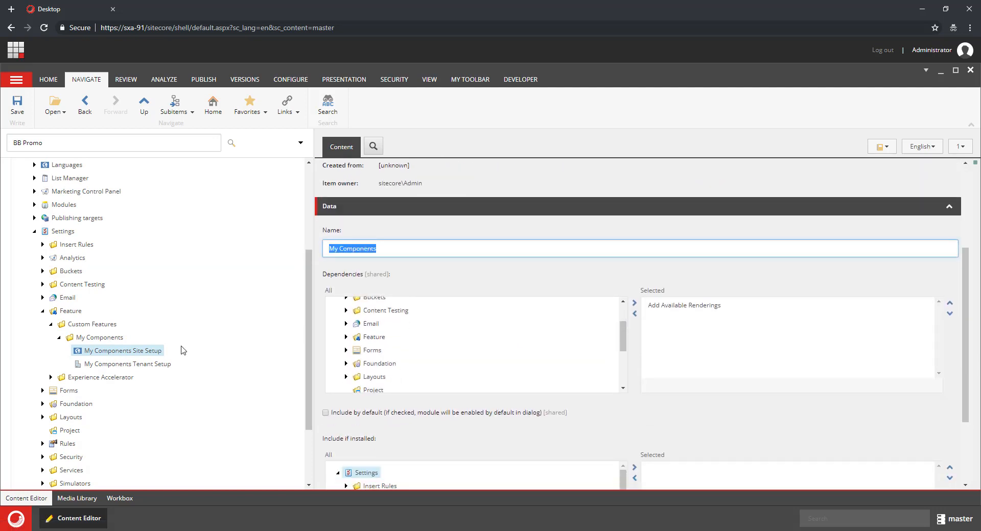
pyautogui.scroll(-3, 482, 384)
pyautogui.scroll(-2, 617, 459)
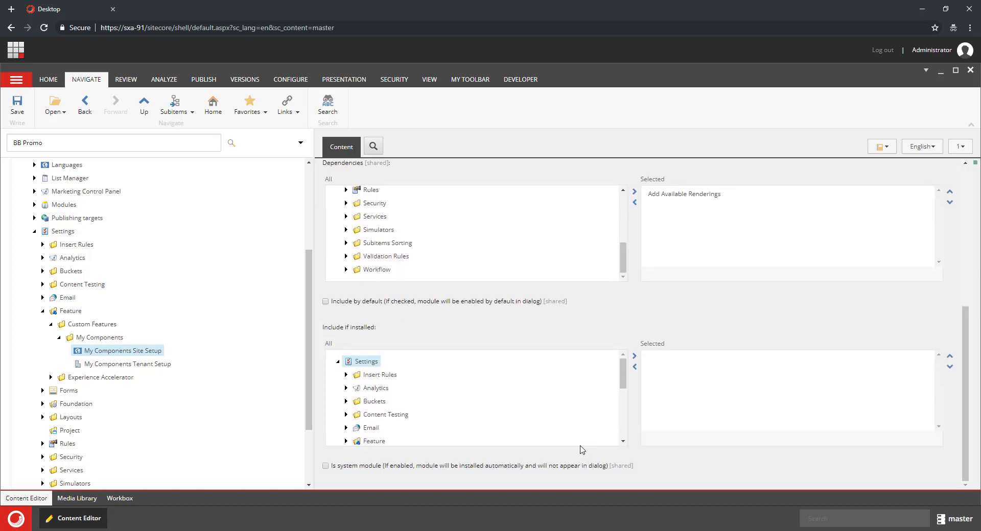
pyautogui.scroll(-3, 580, 439)
# Open the Multi Promo template under Templates/Feature/Custom Features/My Components
pyautogui.scroll(3, 247, 351)
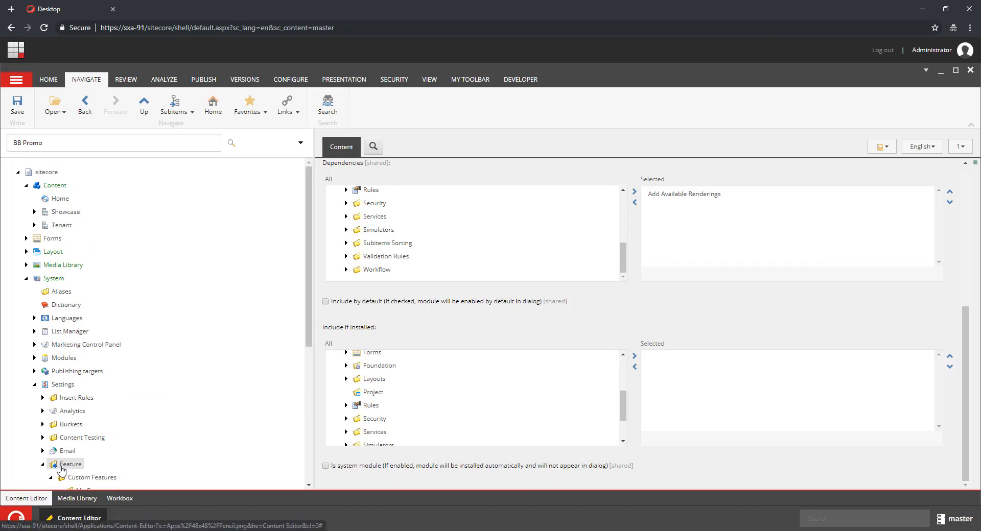
pyautogui.scroll(-3, 185, 432)
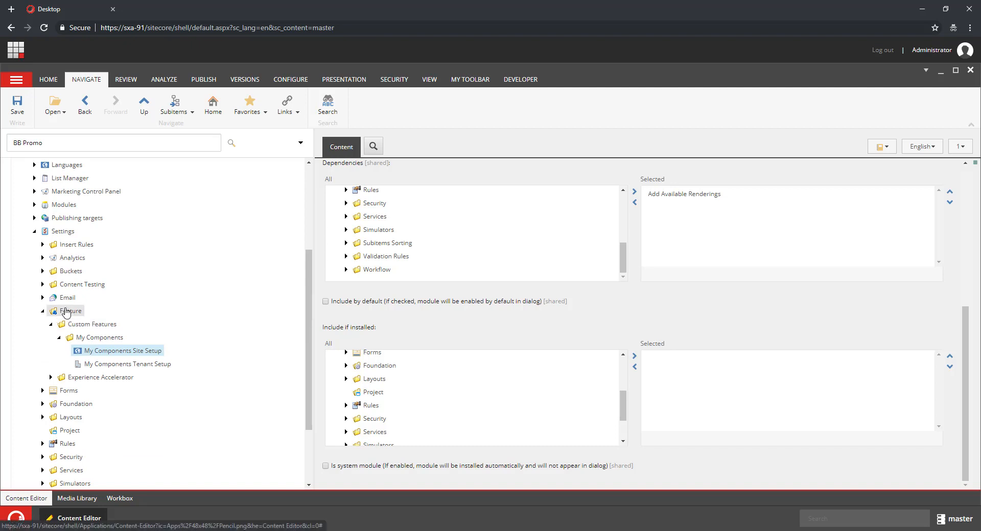
pyautogui.scroll(-2, 230, 392)
pyautogui.scroll(5, 75, 293)
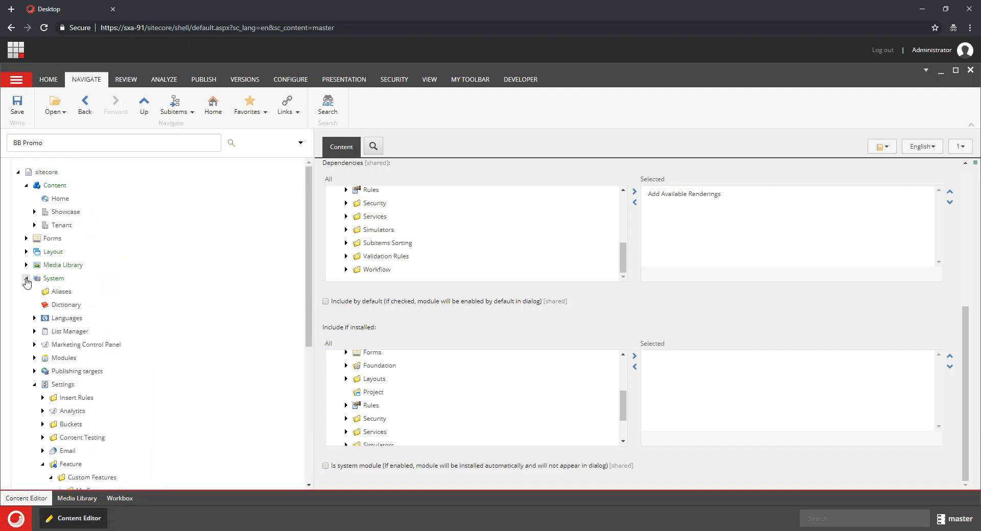
pyautogui.scroll(-5, 97, 391)
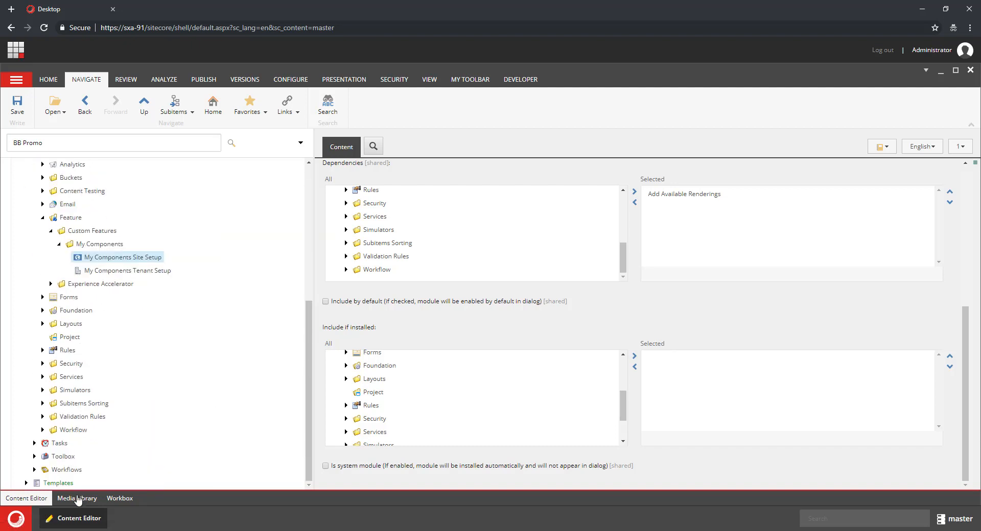
pyautogui.click(26, 483)
pyautogui.scroll(-3, 184, 449)
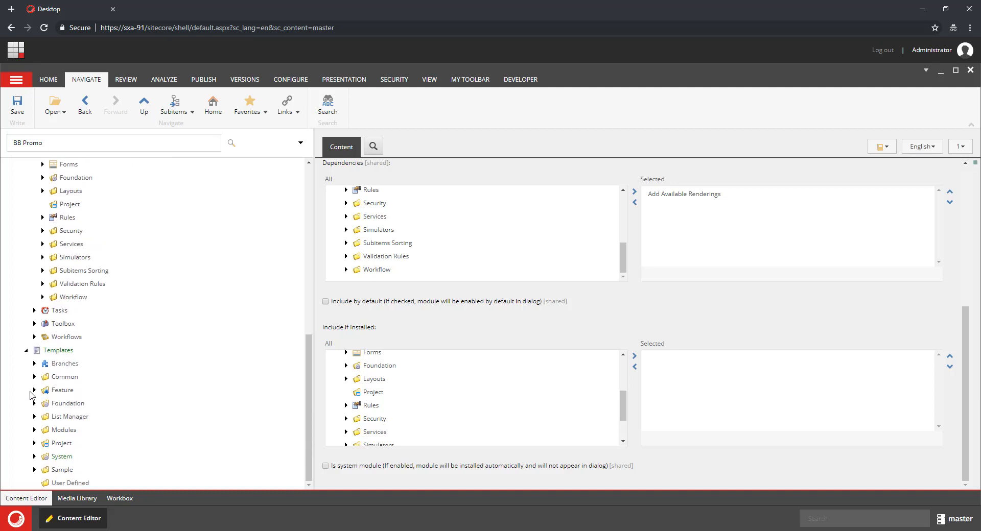
pyautogui.click(34, 390)
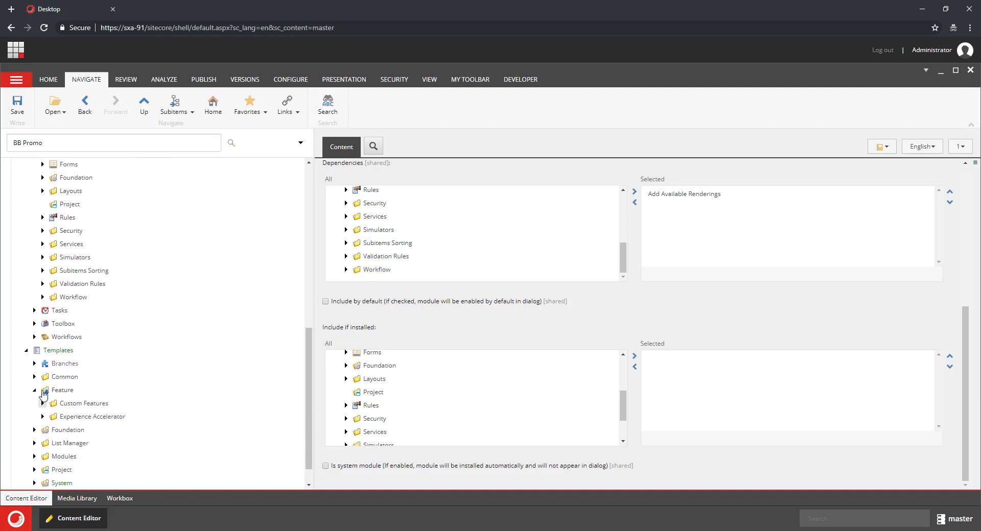
pyautogui.click(42, 404)
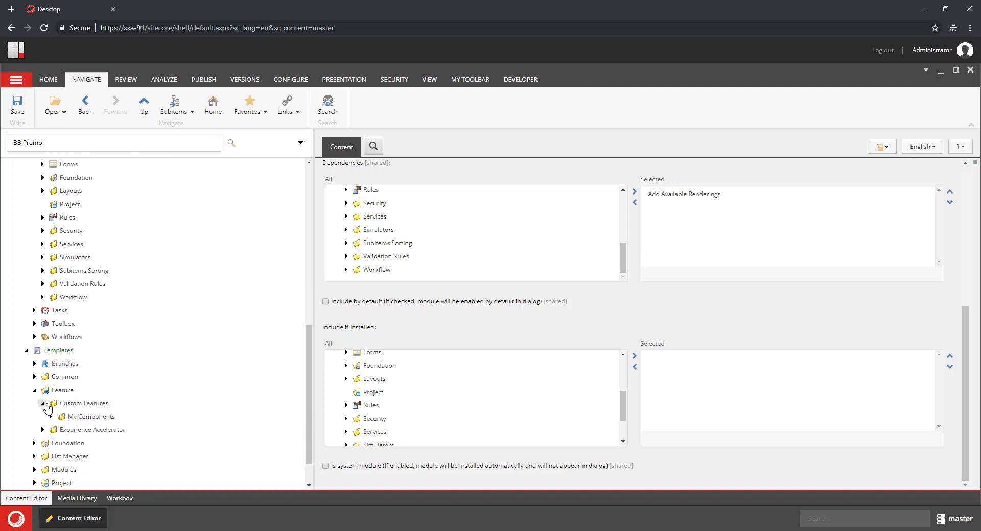
pyautogui.doubleClick(87, 417)
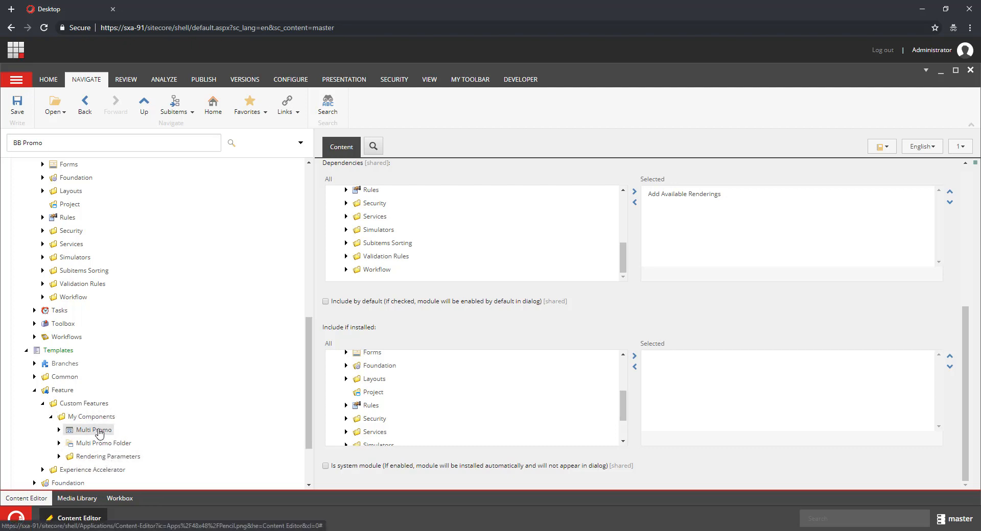
pyautogui.click(98, 430)
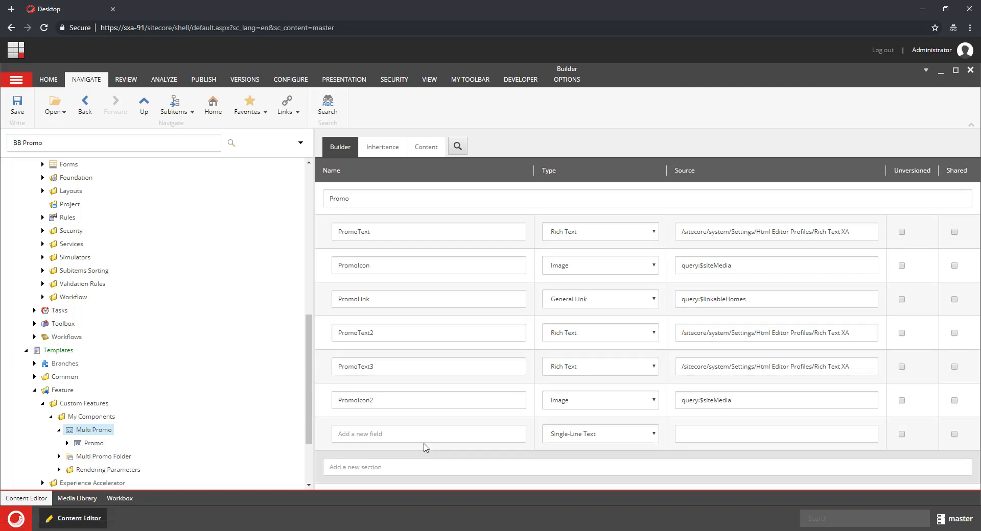
# Remove the PromoIcon2, PromoText3, PromoText2, PromoLink and PromoIcon fields from the Multi Promo template, leaving only PromoText
pyautogui.doubleClick(397, 401)
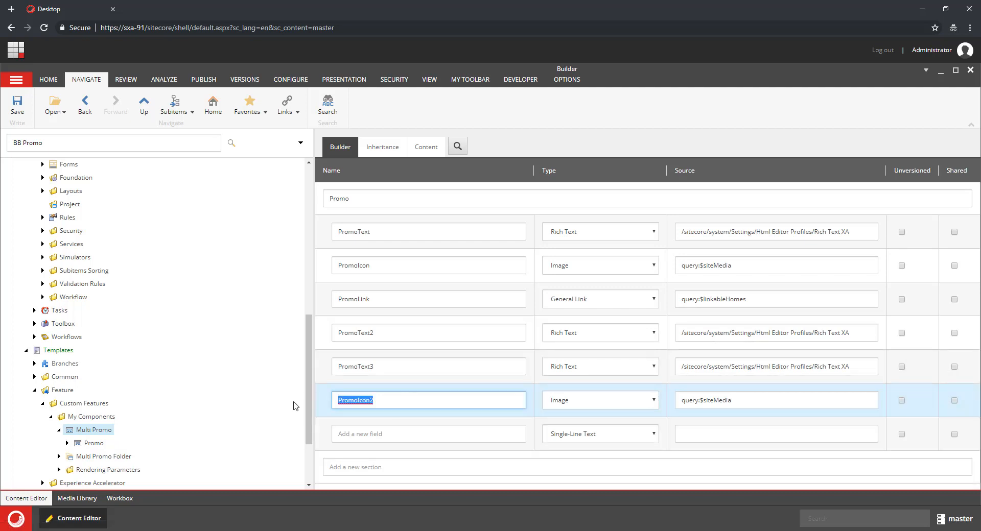
pyautogui.press('BackSpace')
pyautogui.click(382, 373)
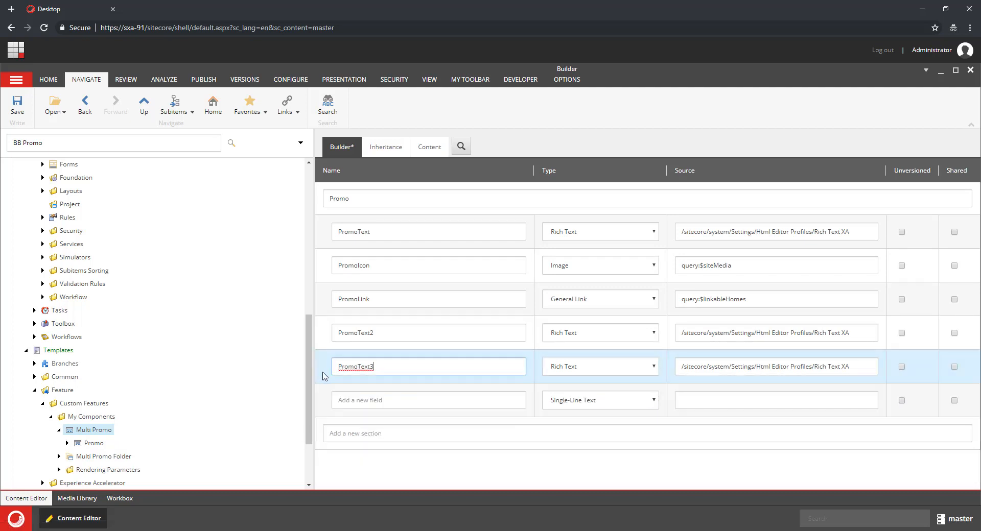
pyautogui.hotkey('ctrl', 'a')
pyautogui.press('BackSpace')
pyautogui.doubleClick(427, 335)
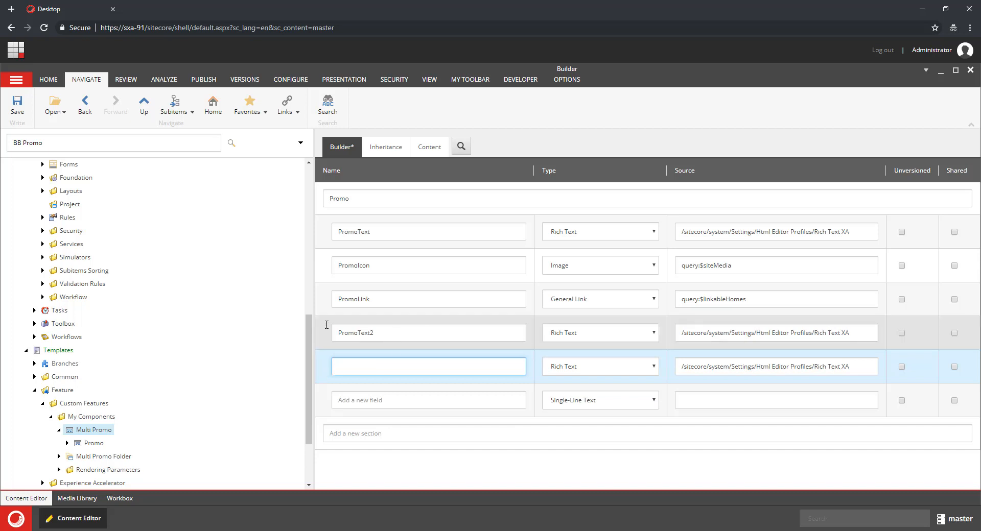
pyautogui.press('BackSpace')
pyautogui.doubleClick(343, 299)
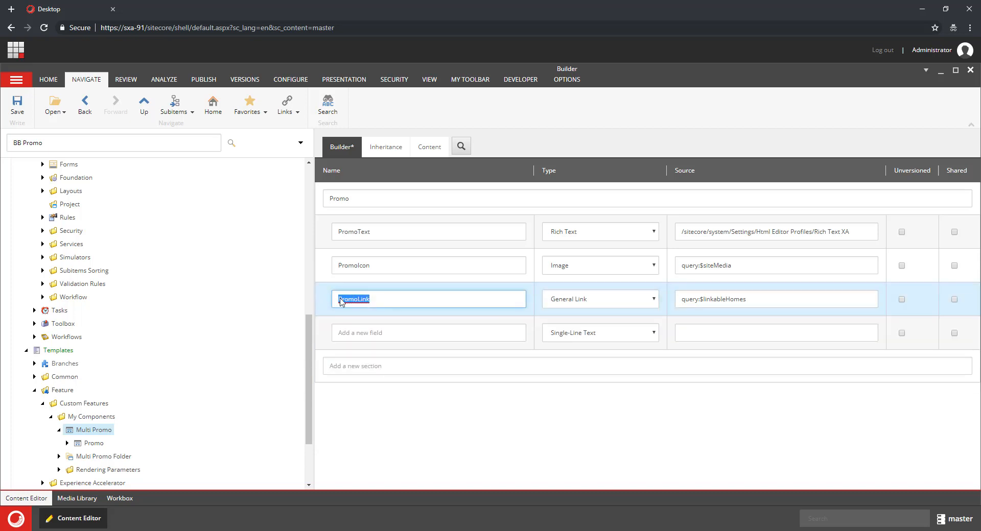
pyautogui.press('BackSpace')
pyautogui.moveTo(390, 265); pyautogui.dragTo(307, 270)
pyautogui.press('BackSpace')
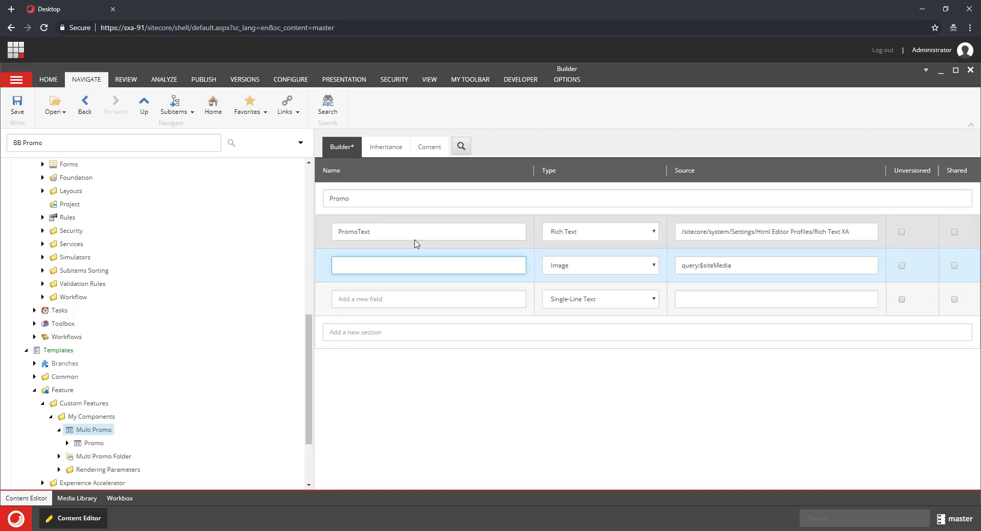
# Change the PromoText field's type to Single-Line Text and save the Multi Promo template
pyautogui.click(609, 236)
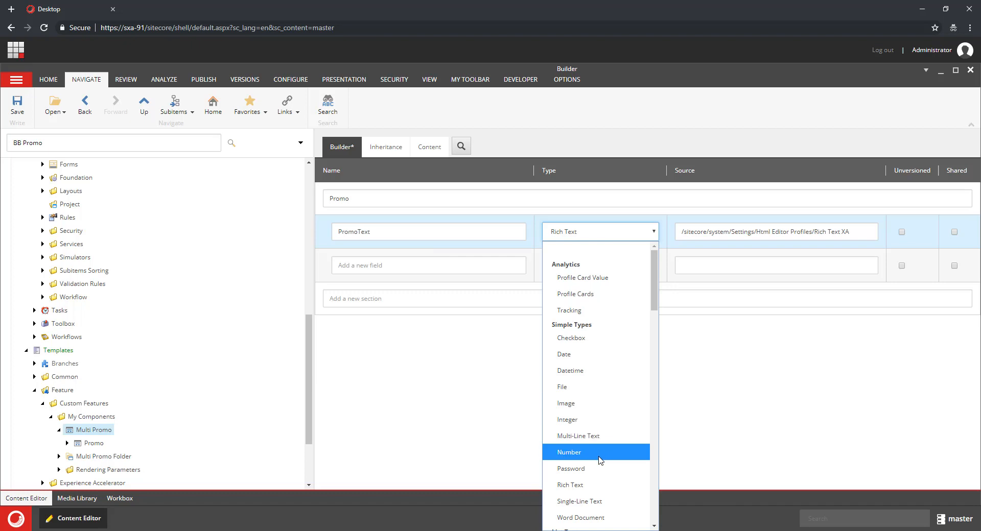
pyautogui.scroll(-1, 604, 367)
pyautogui.scroll(1, 606, 368)
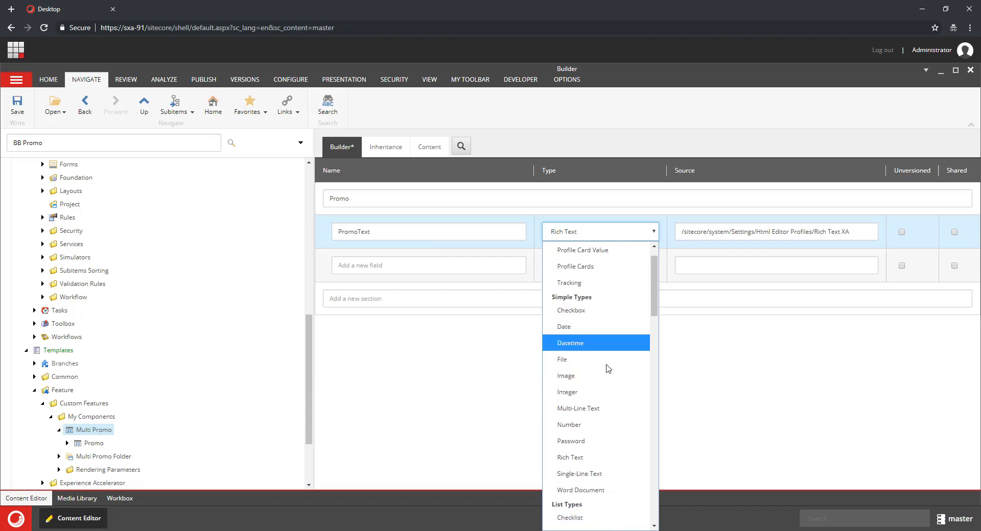
pyautogui.scroll(-2, 596, 460)
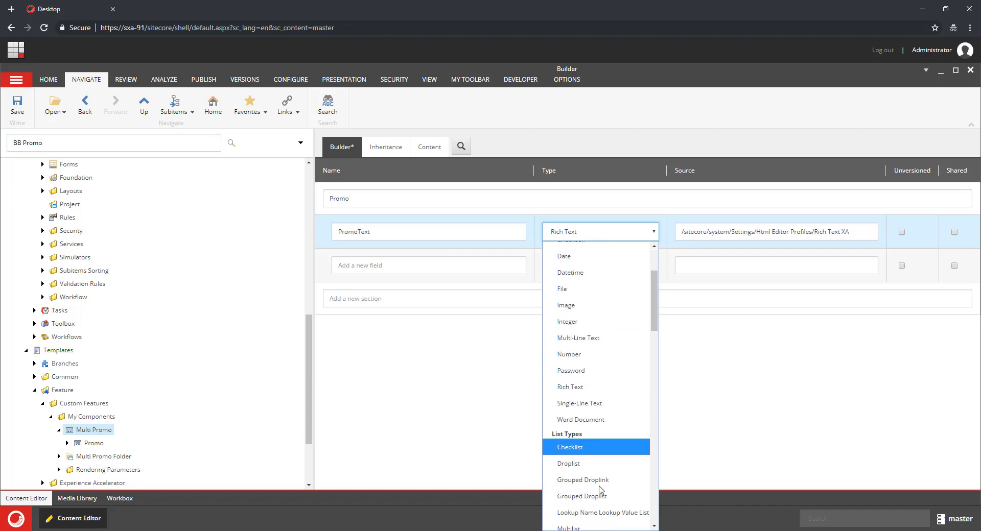
pyautogui.click(601, 405)
pyautogui.click(483, 265)
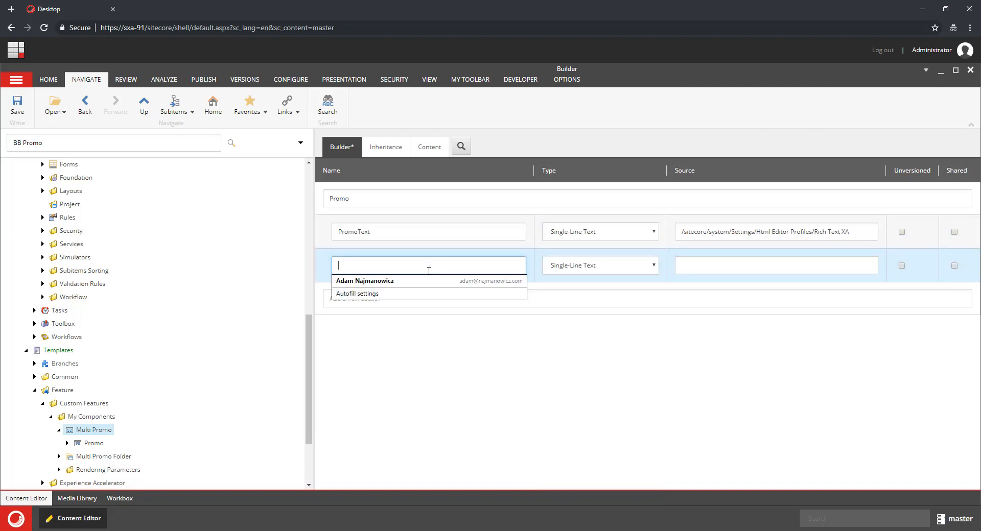
pyautogui.click(611, 295)
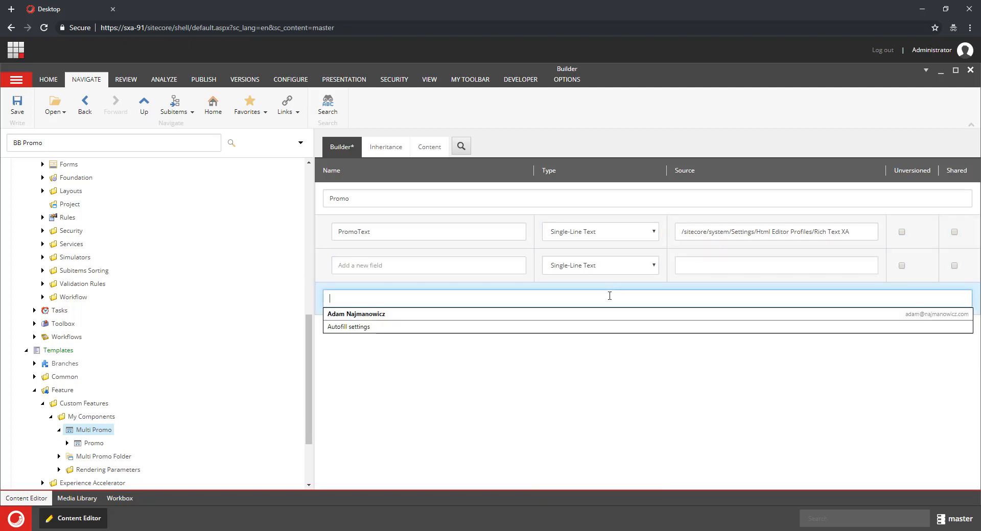
pyautogui.click(459, 265)
pyautogui.hotkey('ctrl', 's')
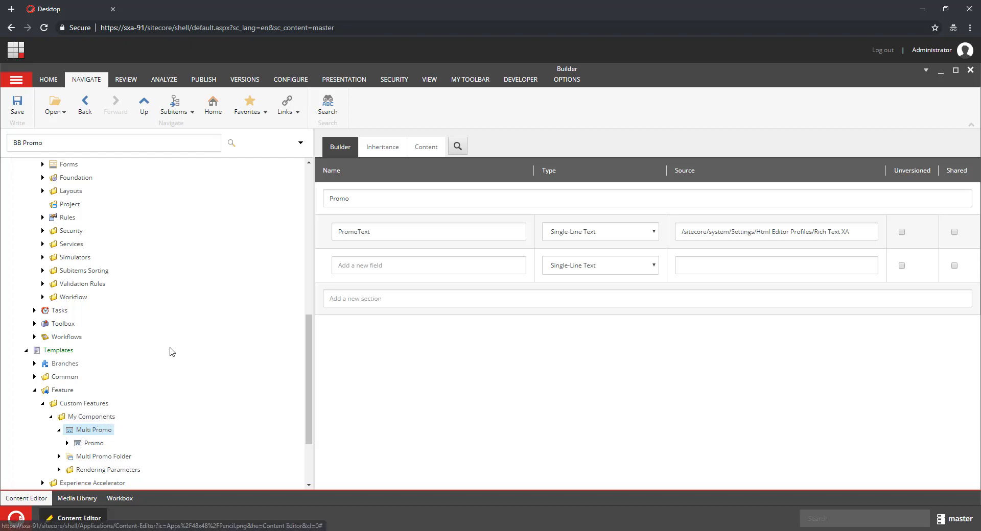
pyautogui.scroll(3, 172, 351)
pyautogui.scroll(2, 172, 351)
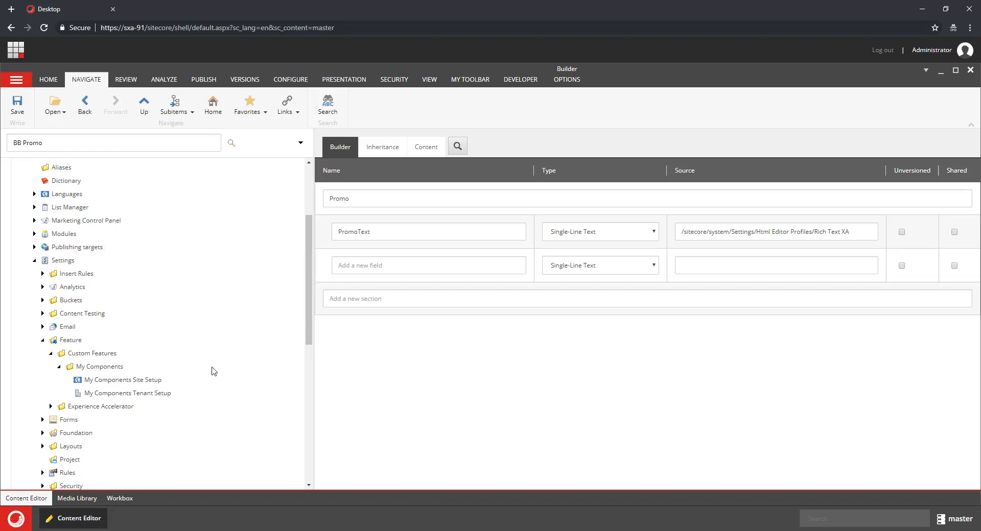
pyautogui.scroll(2, 212, 372)
pyautogui.scroll(-2, 208, 383)
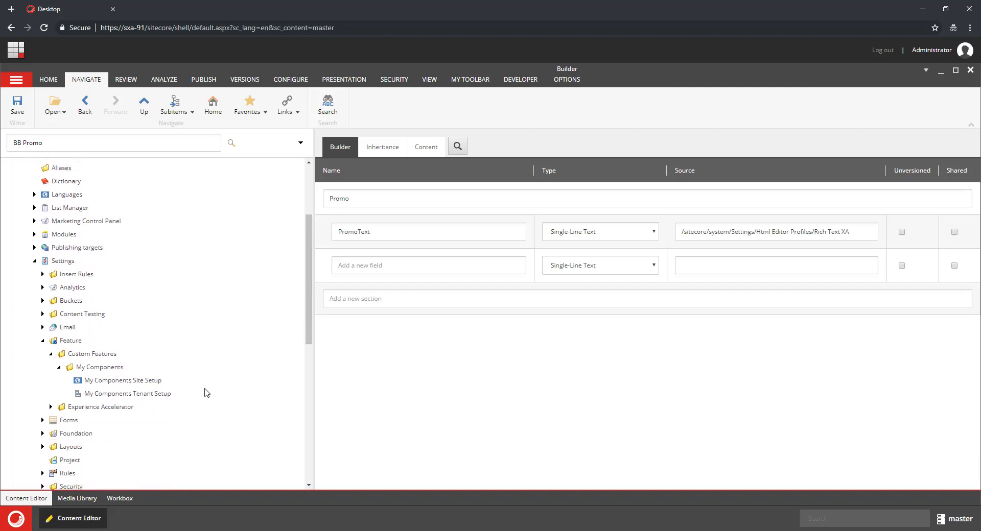
pyautogui.click(50, 406)
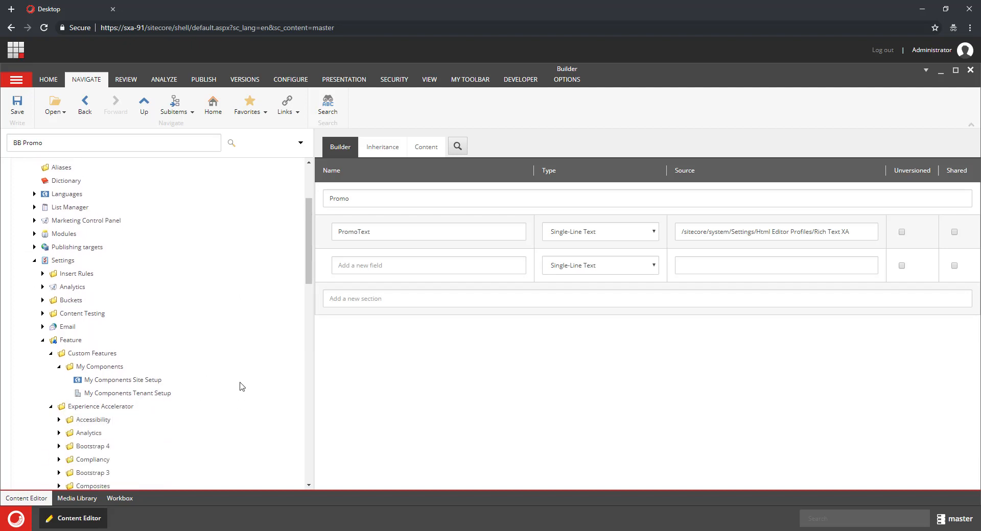
# Open the Promo rendering under Layout/Renderings/Feature/Experience Accelerator/Page Content
pyautogui.scroll(2, 208, 342)
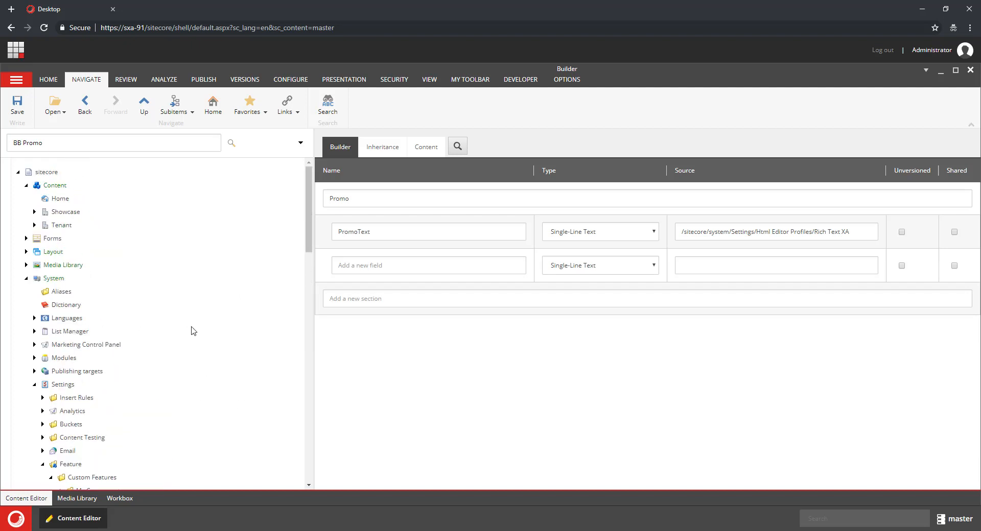
pyautogui.click(25, 251)
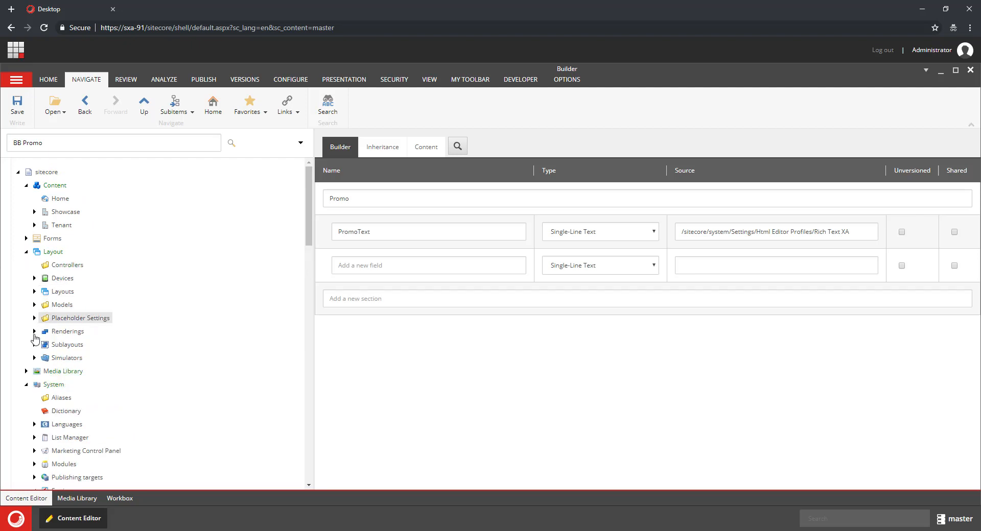
pyautogui.click(34, 332)
pyautogui.scroll(-2, 195, 326)
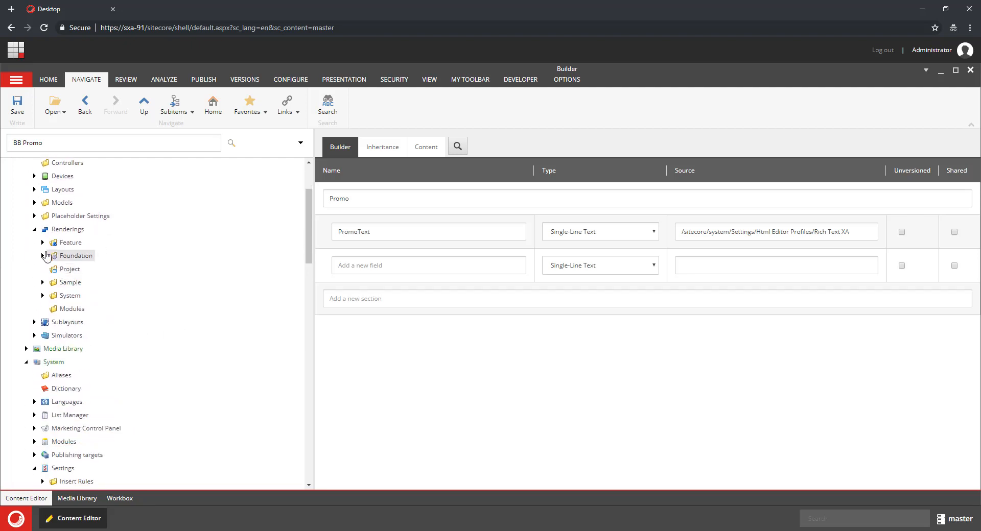
pyautogui.click(43, 244)
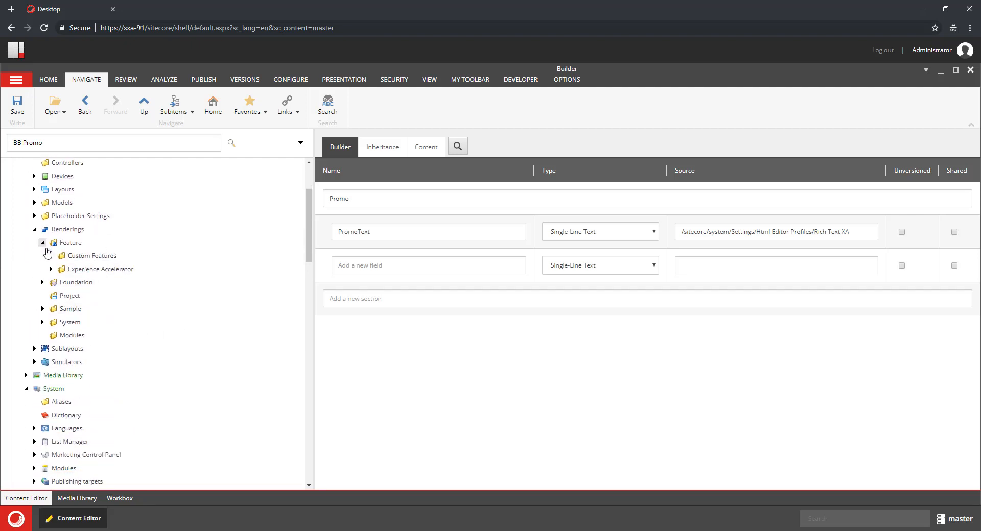
pyautogui.click(51, 269)
pyautogui.scroll(-1, 179, 421)
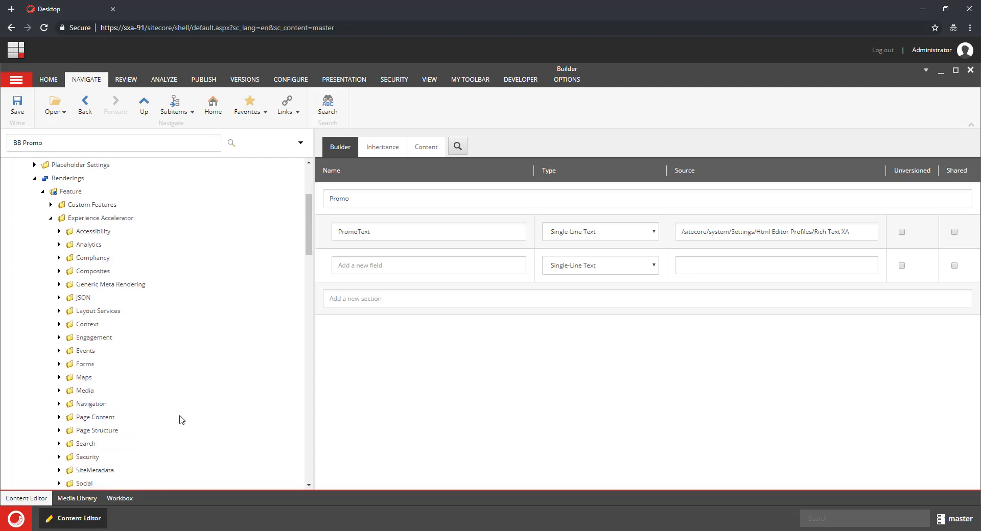
pyautogui.click(59, 417)
pyautogui.scroll(-2, 230, 383)
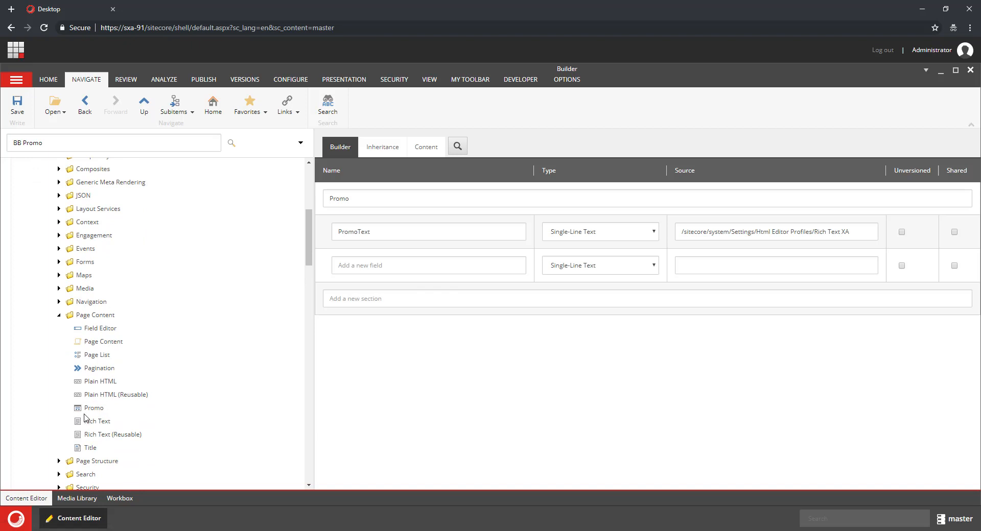
pyautogui.click(93, 407)
# Copy the full Datasource Location query from the Promo rendering
pyautogui.scroll(-5, 714, 410)
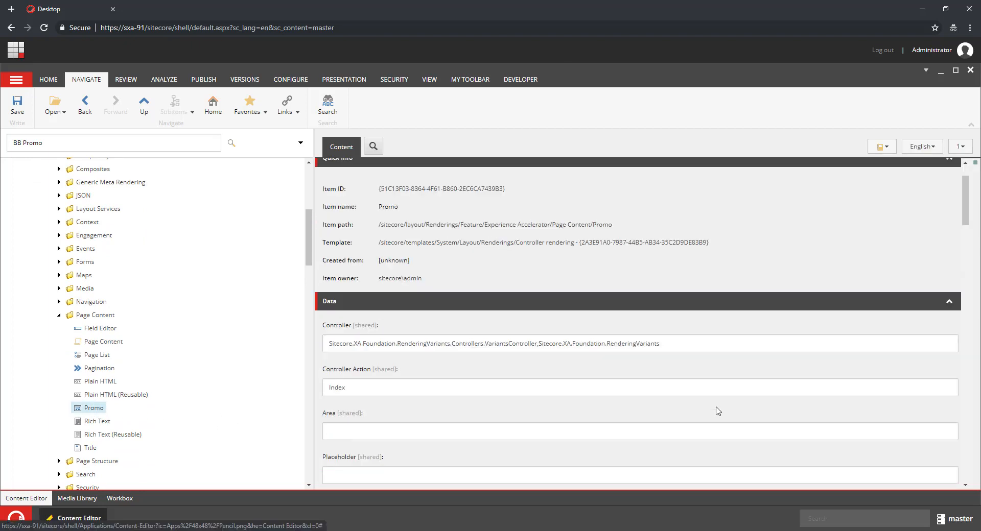
pyautogui.scroll(-5, 722, 411)
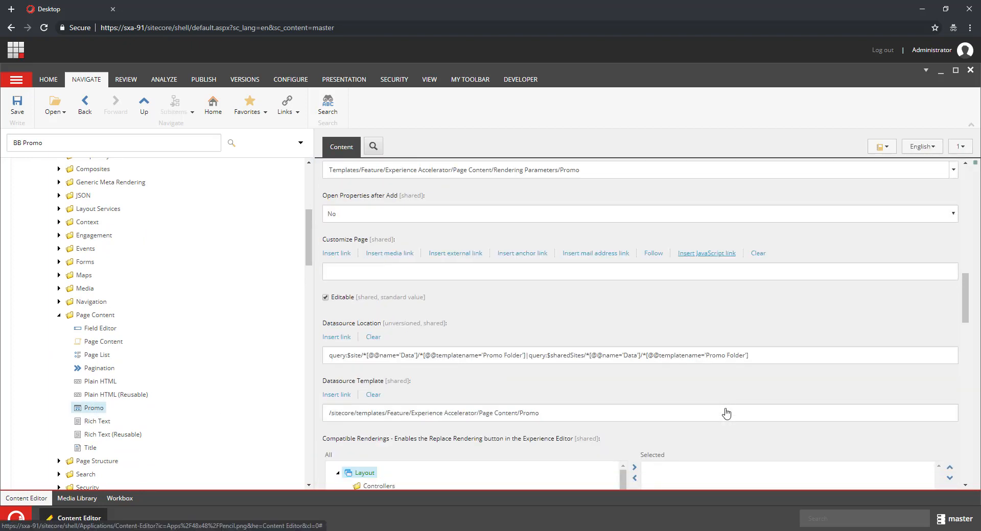
pyautogui.moveTo(780, 356); pyautogui.dragTo(264, 346)
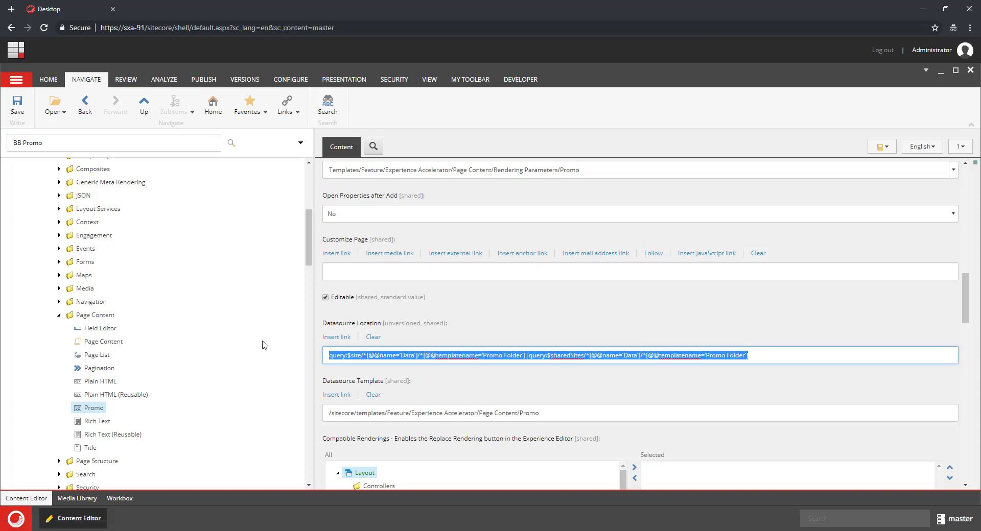
pyautogui.click(260, 390)
# Return to the Multi Promo template under Templates/Feature/Custom Features/My Components
pyautogui.scroll(-10, 253, 391)
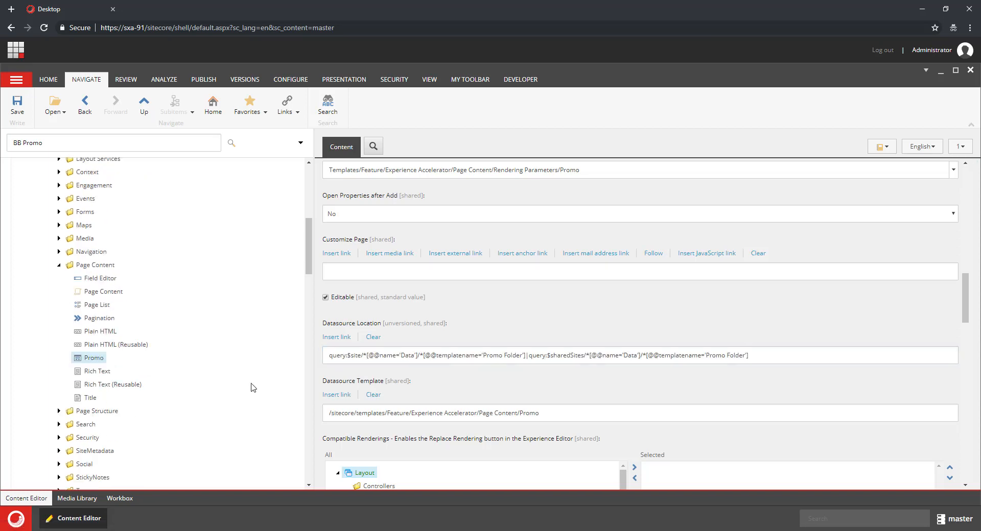
pyautogui.scroll(-5, 255, 388)
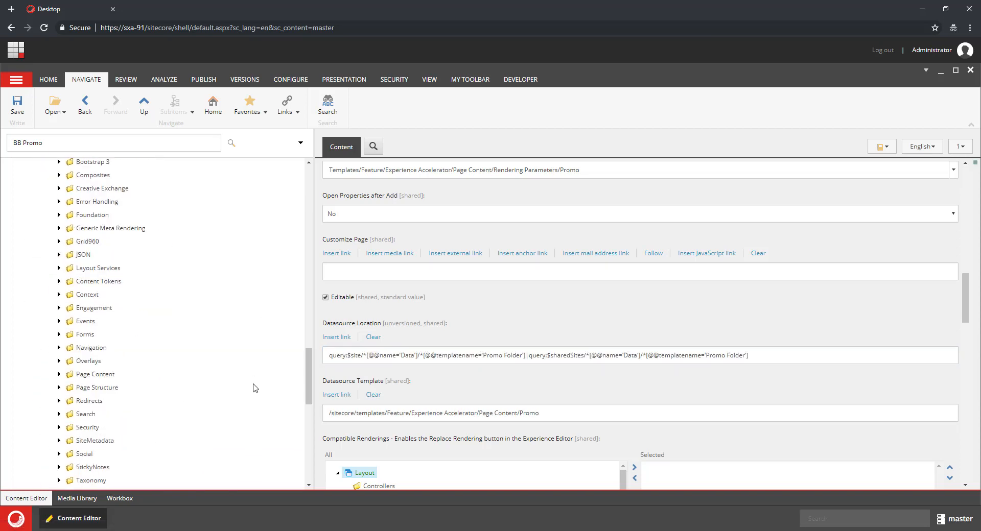
pyautogui.scroll(-10, 254, 389)
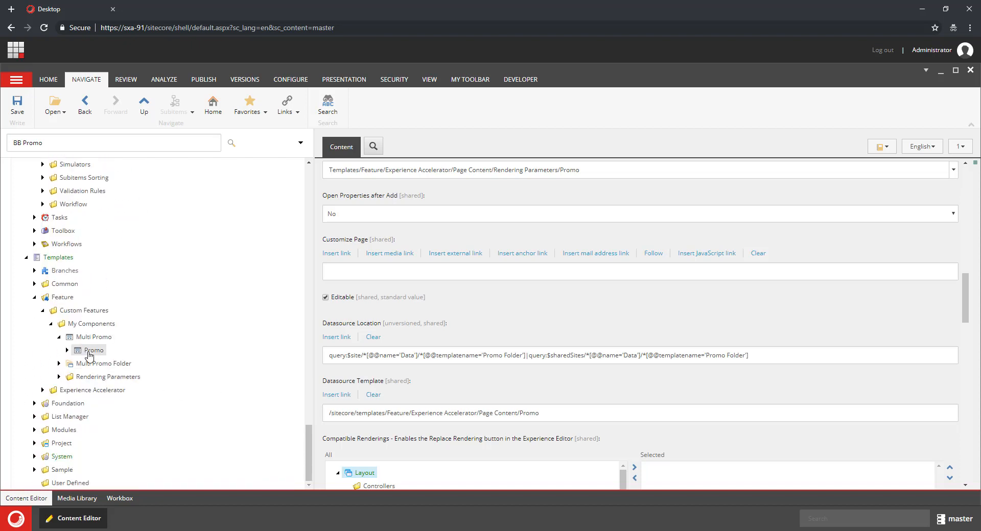
pyautogui.click(91, 352)
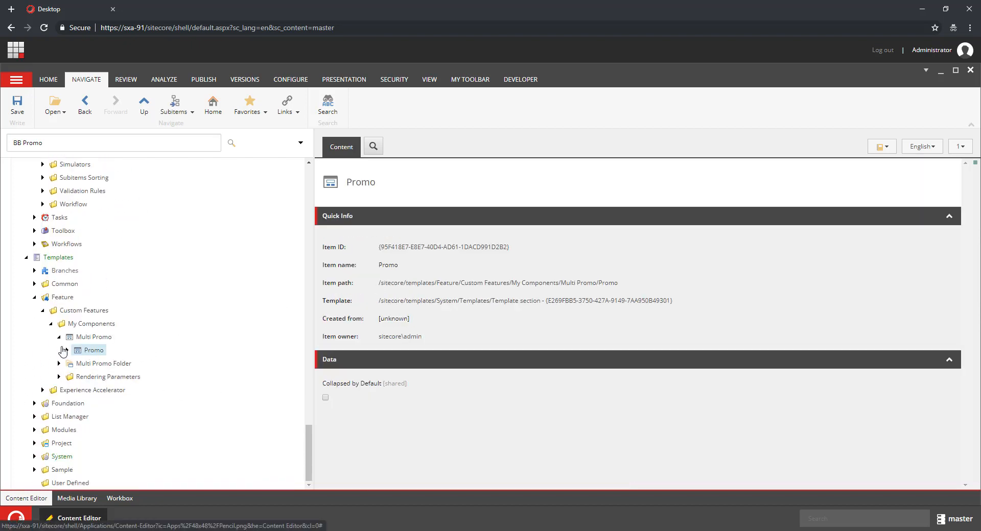
pyautogui.click(93, 338)
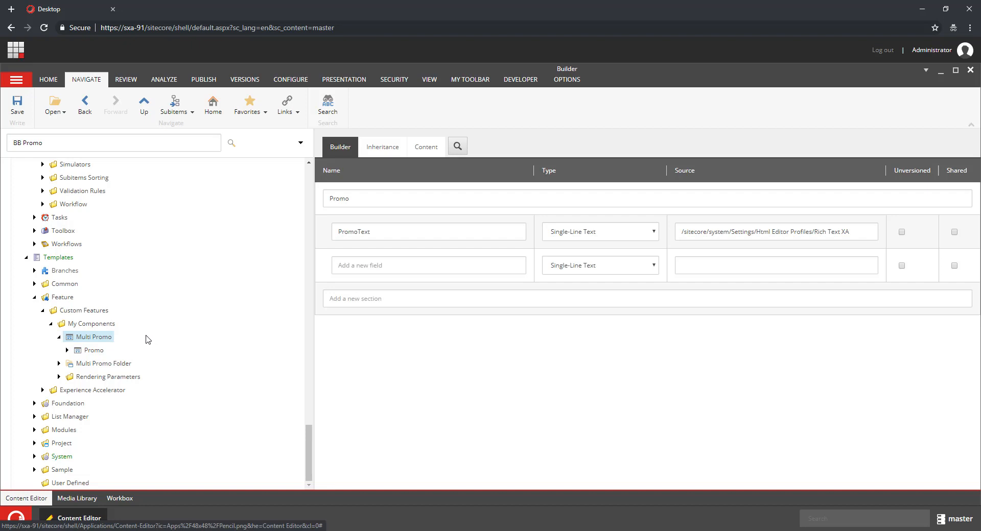
# Add a LinkedPromos field to the Promo section, paste the copied datasource query as its source, and save the template
pyautogui.click(403, 268)
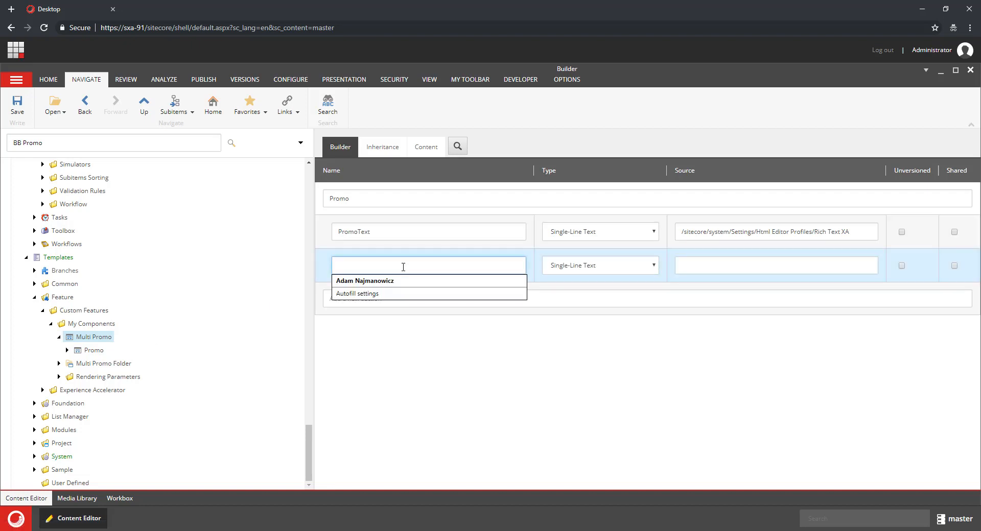
pyautogui.write('LinkedPromos')
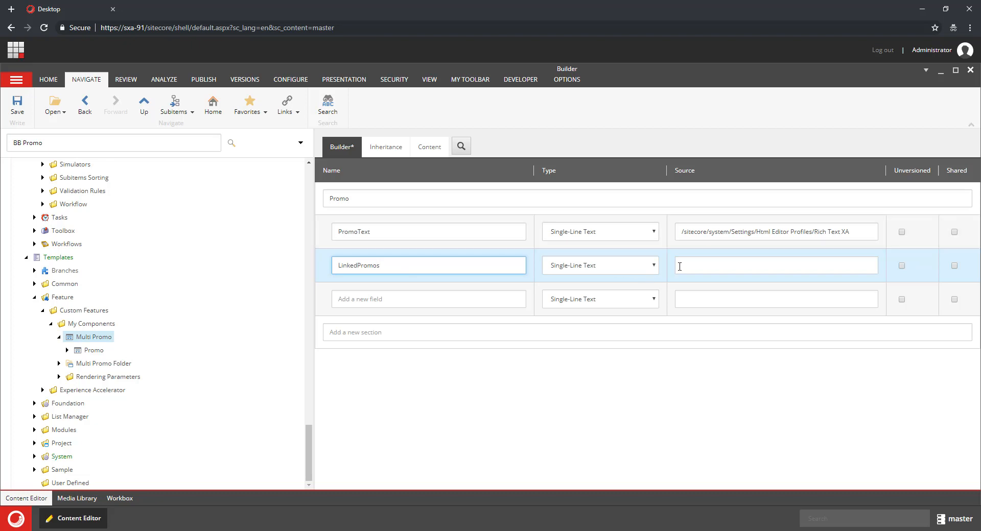
pyautogui.click(679, 267)
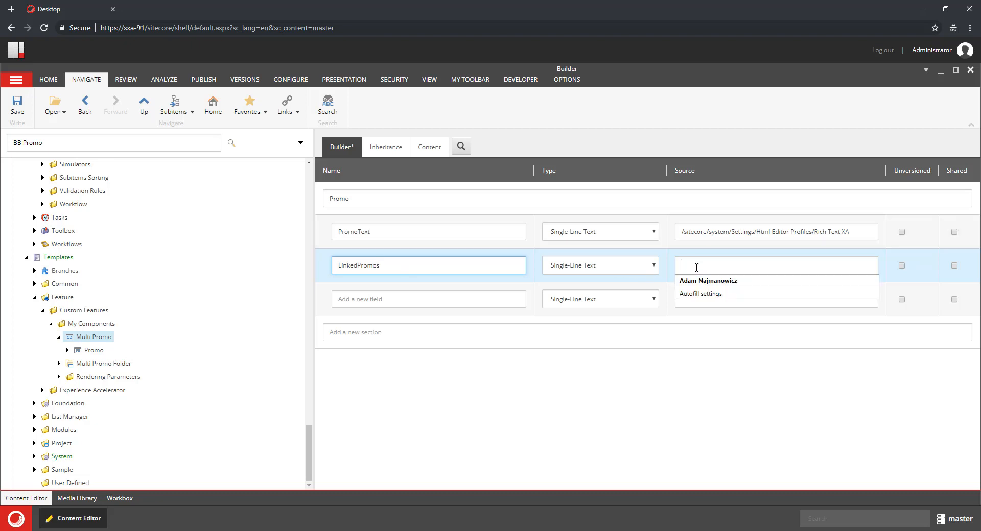
pyautogui.hotkey('ctrl', 'v')
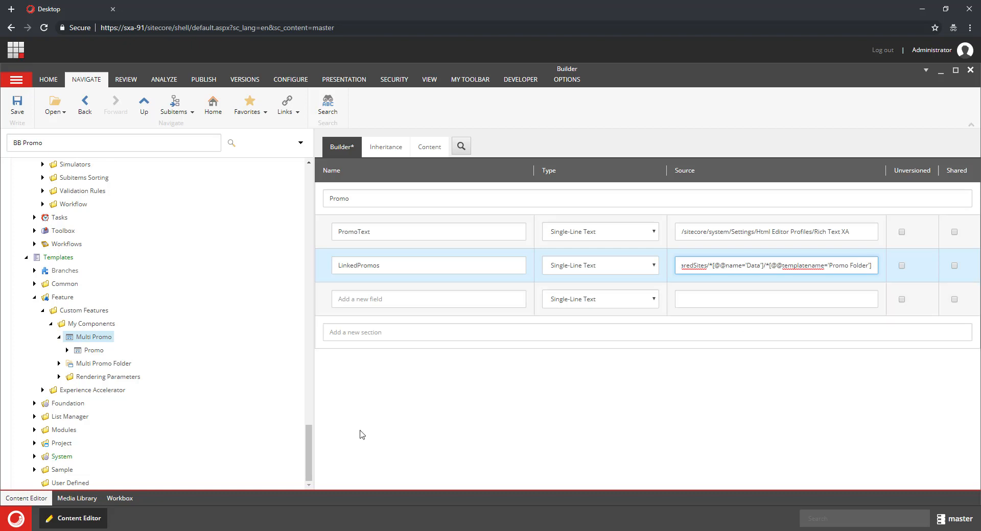
pyautogui.click(17, 105)
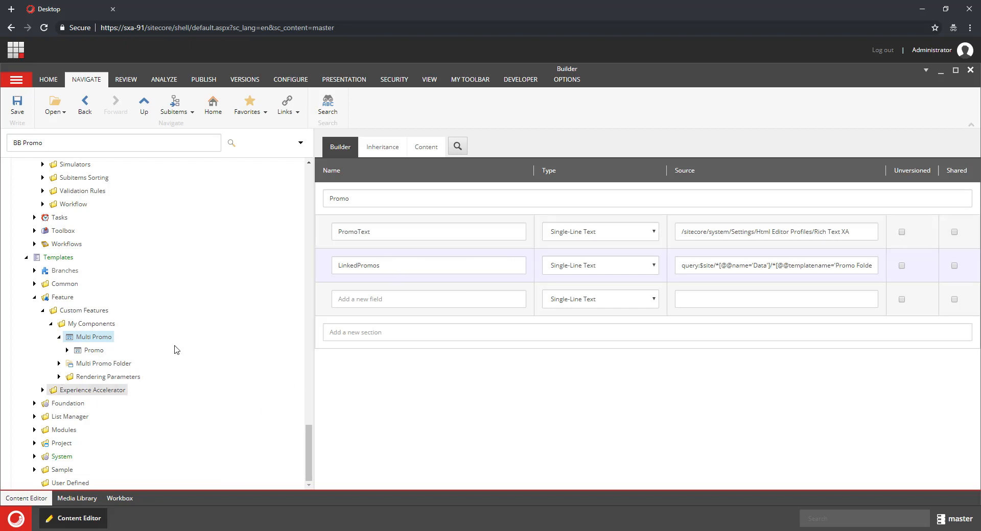
pyautogui.scroll(5, 228, 354)
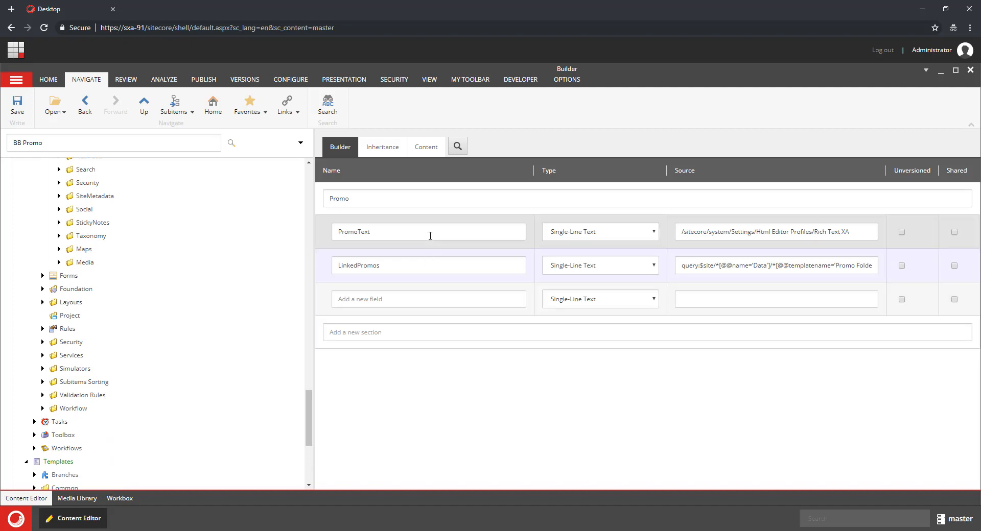
pyautogui.scroll(6, 168, 332)
pyautogui.scroll(6, 222, 362)
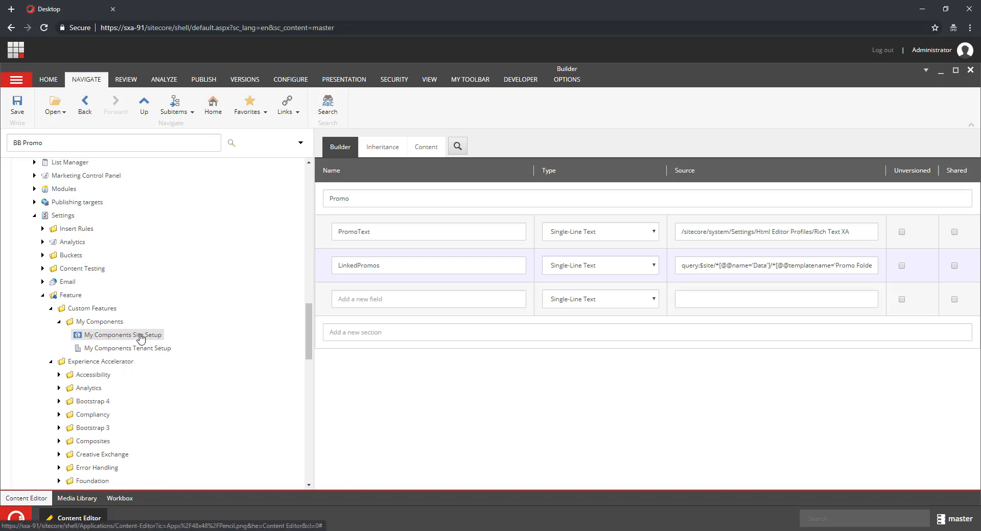
pyautogui.scroll(15, 241, 332)
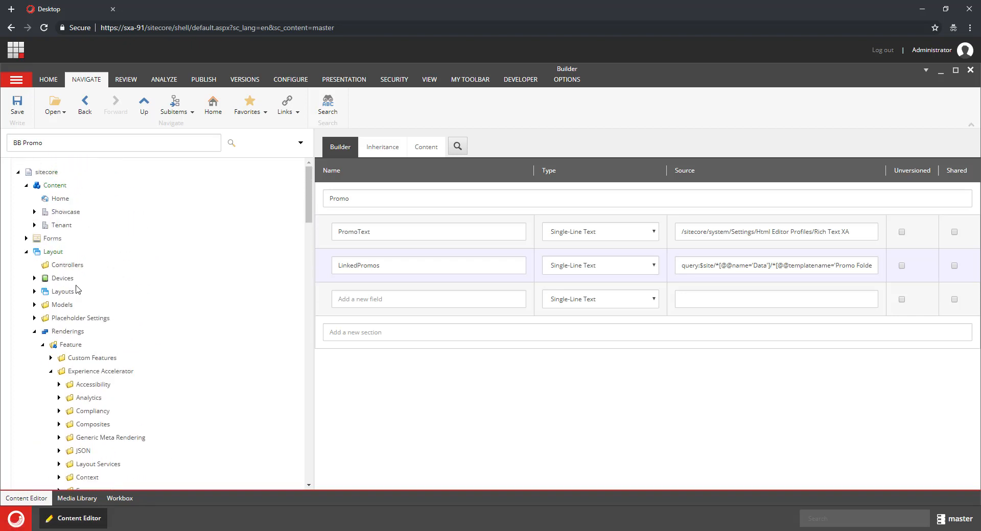
pyautogui.click(34, 225)
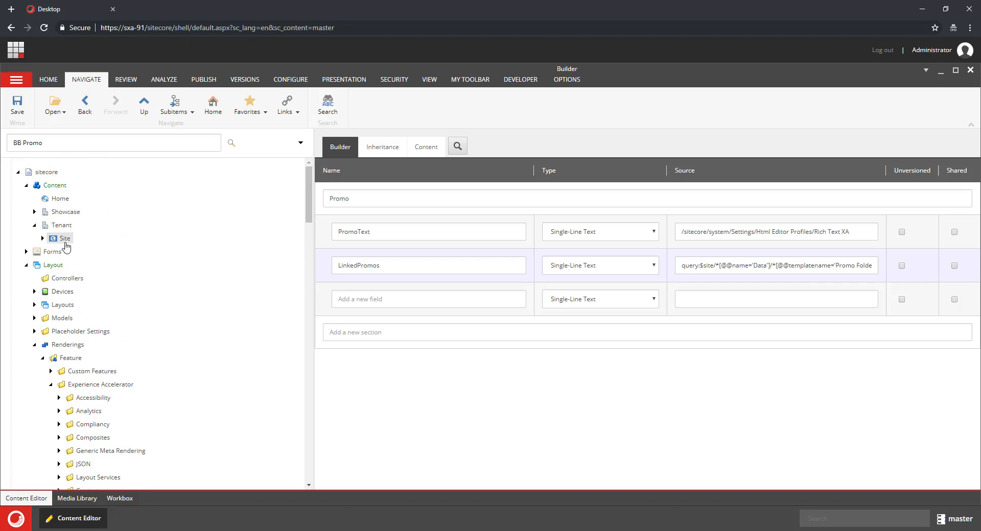
pyautogui.rightClick(65, 245)
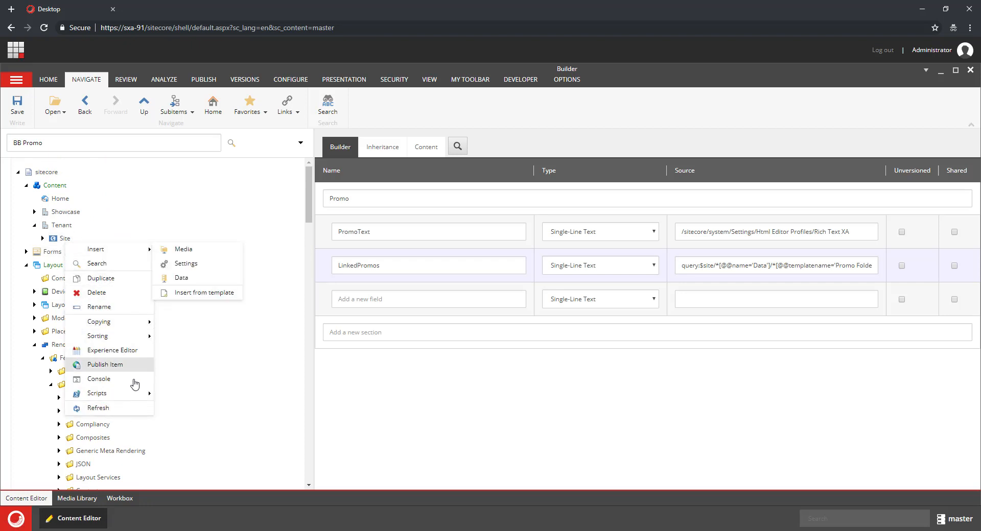
pyautogui.moveTo(135, 393)
pyautogui.click(207, 484)
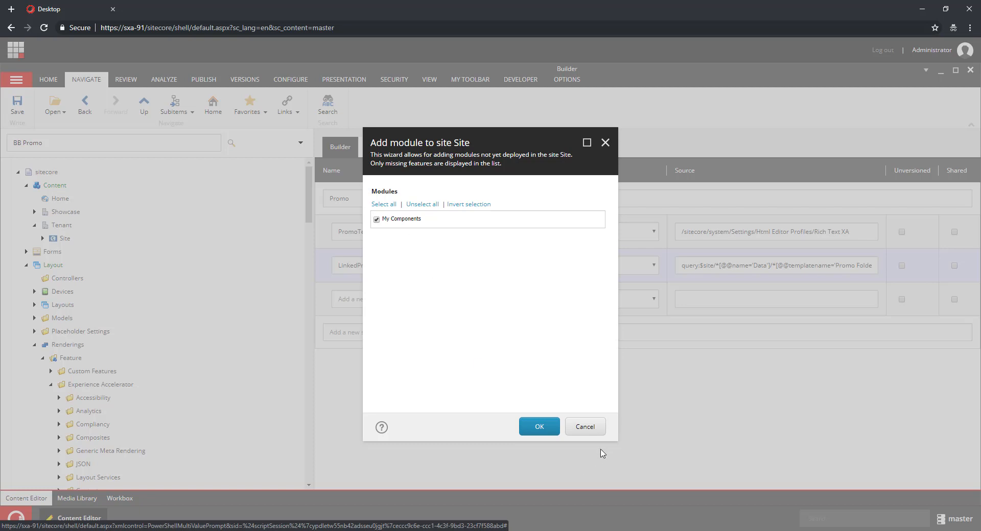
pyautogui.click(586, 431)
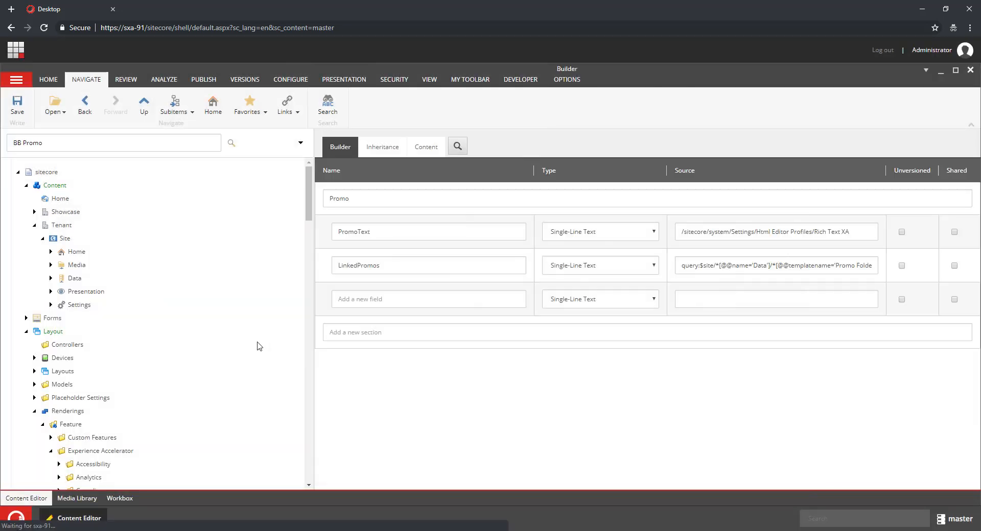
# Expand My Components Site Setup under System/Settings/Feature/Custom Features/My Components
pyautogui.scroll(-15, 240, 373)
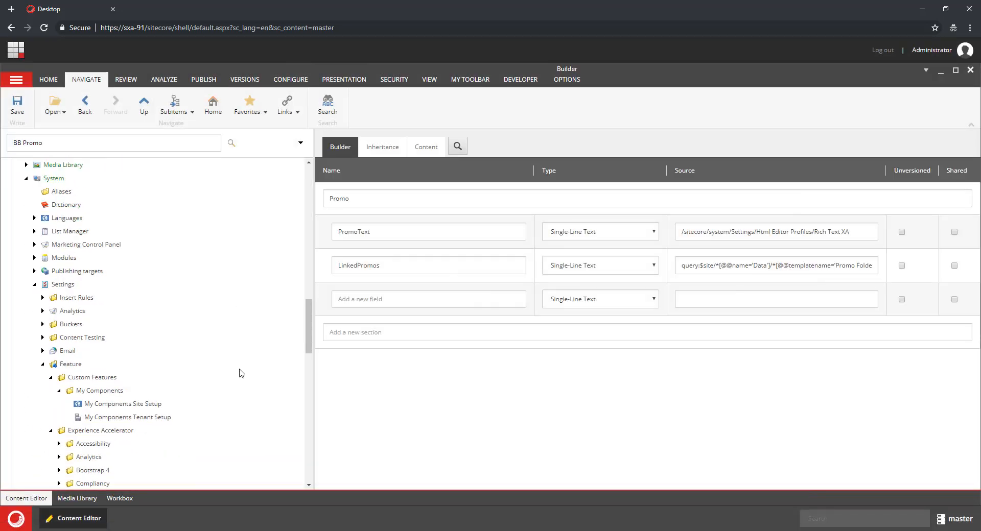
pyautogui.scroll(-2, 240, 373)
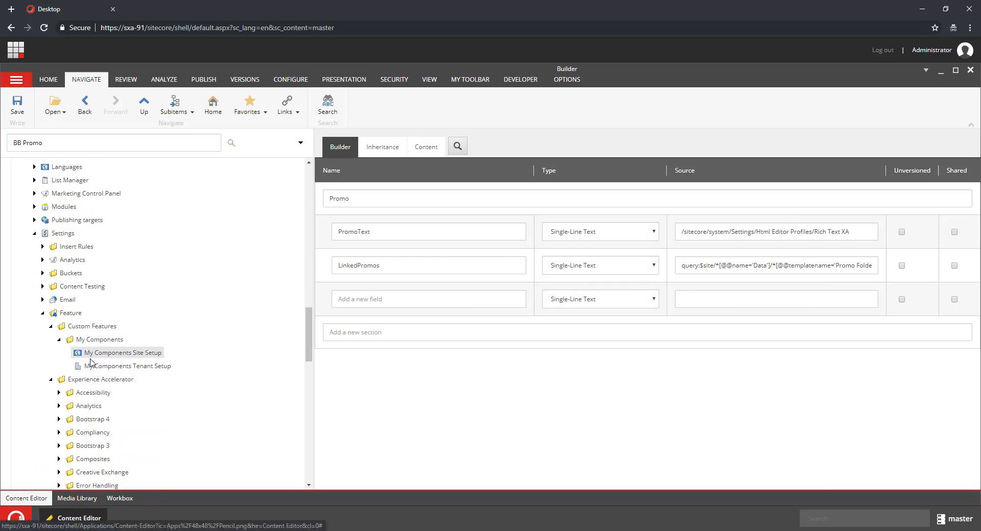
pyautogui.click(59, 339)
pyautogui.click(58, 339)
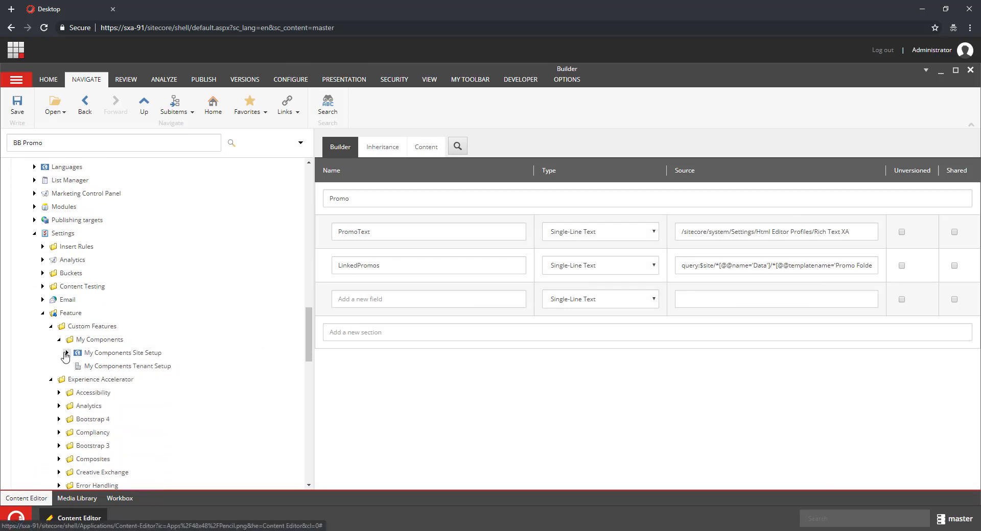
pyautogui.click(66, 353)
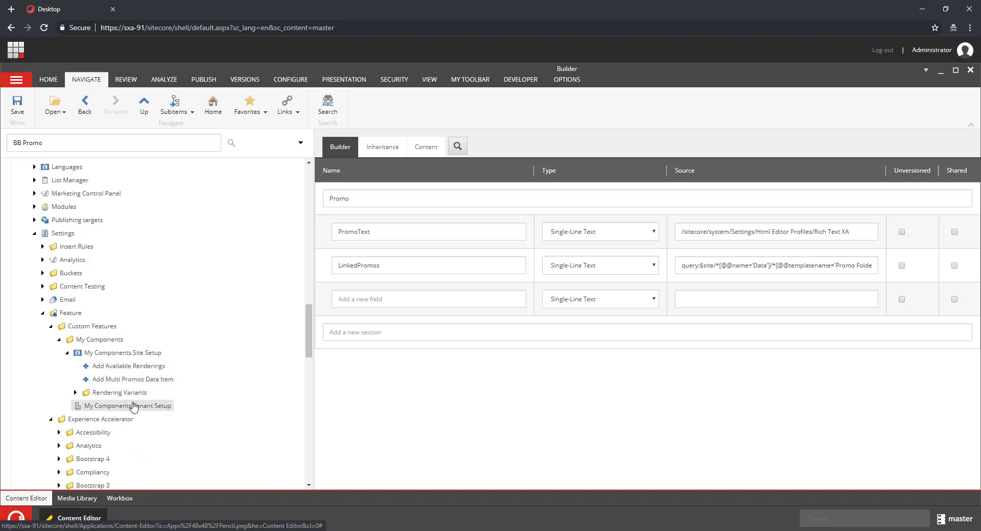
# Run the script on My Components Site Setup that adds the module to sites, installing it only on Tenant/Site and excluding Showcase/int
pyautogui.rightClick(131, 353)
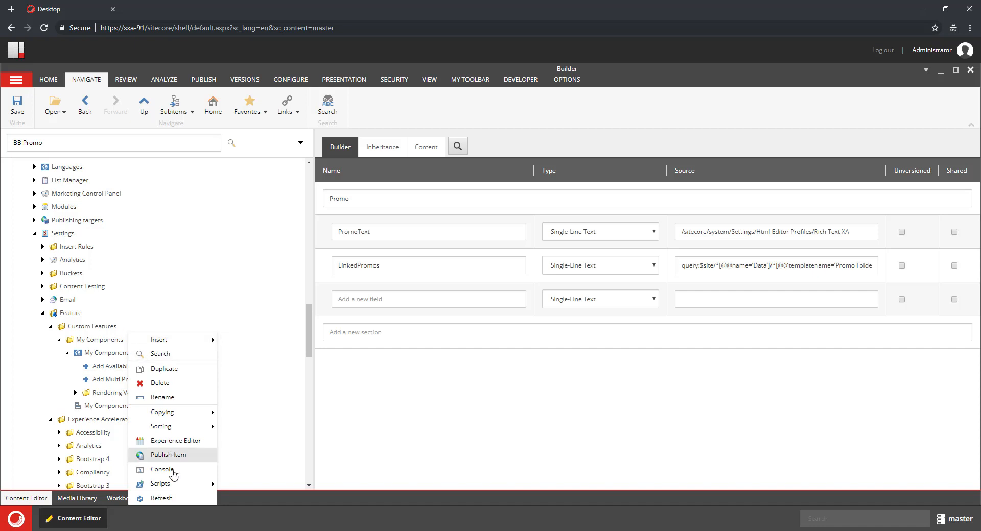
pyautogui.moveTo(179, 491)
pyautogui.click(260, 498)
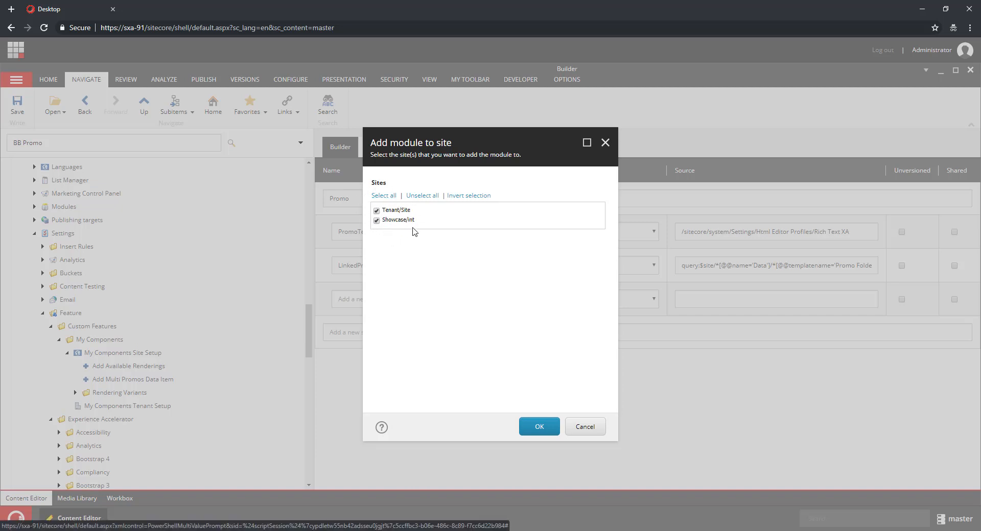
pyautogui.click(377, 221)
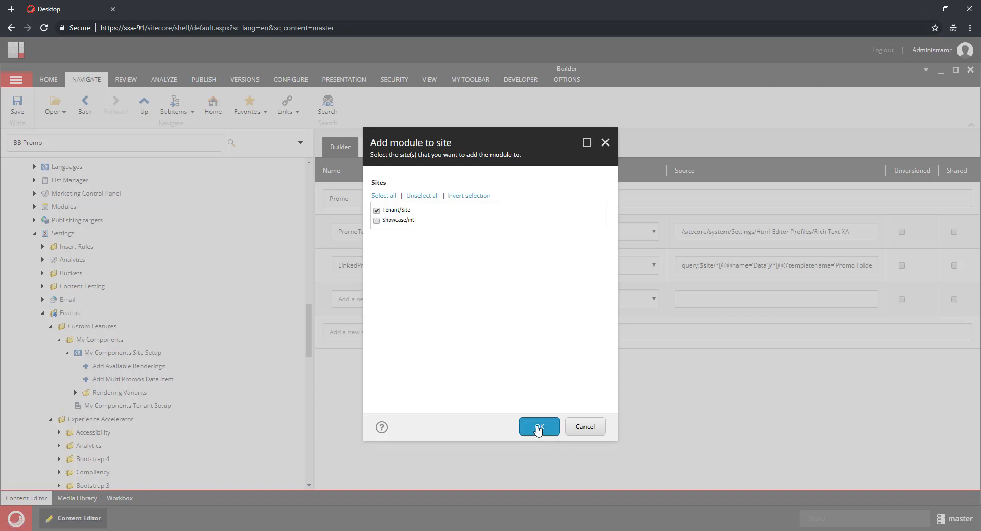
pyautogui.click(539, 427)
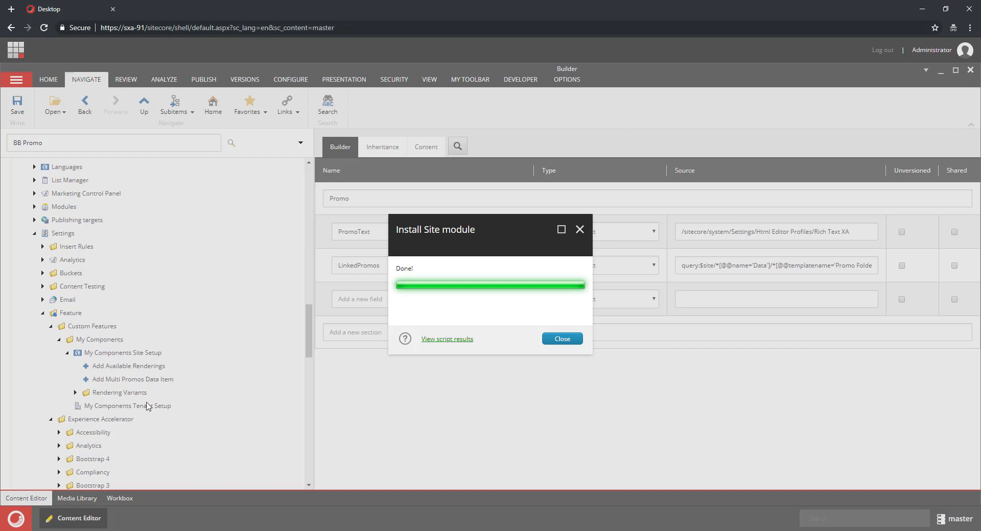
pyautogui.click(560, 340)
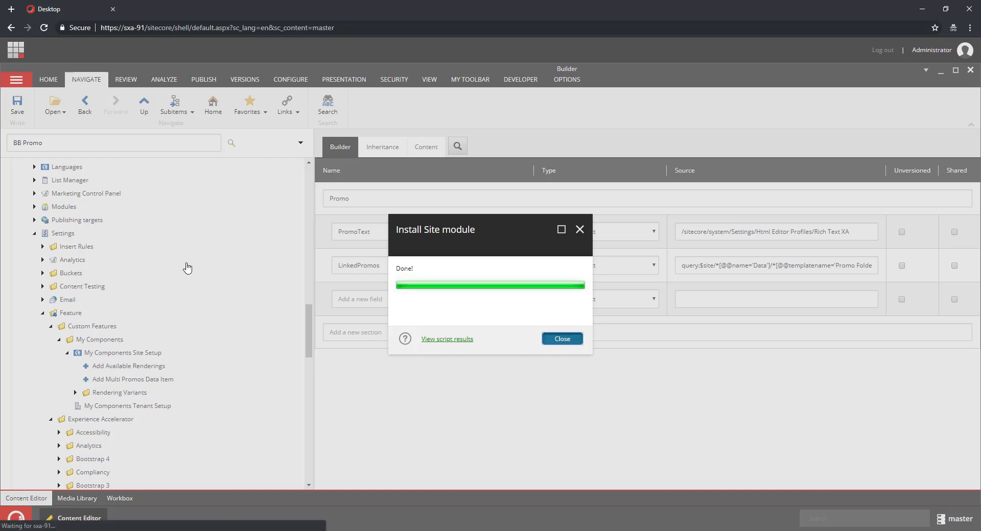
# Open the Multi Promo folder under Content/Tenant/Site/Data and check its insert options
pyautogui.scroll(15, 208, 259)
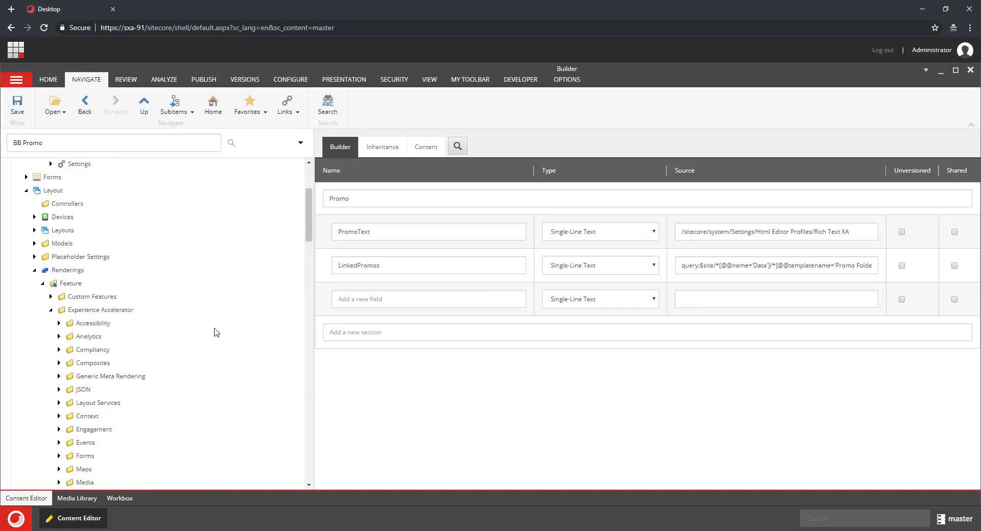
pyautogui.scroll(5, 215, 332)
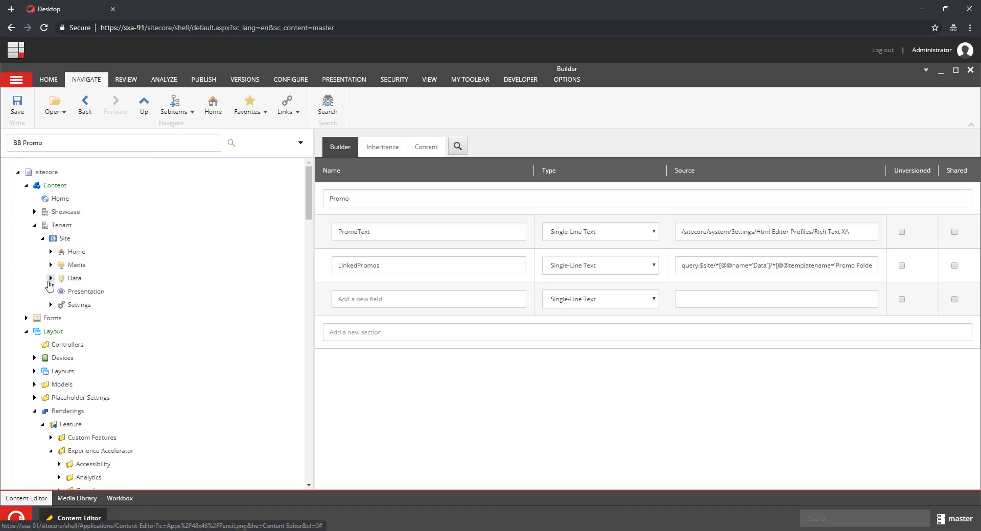
pyautogui.click(50, 279)
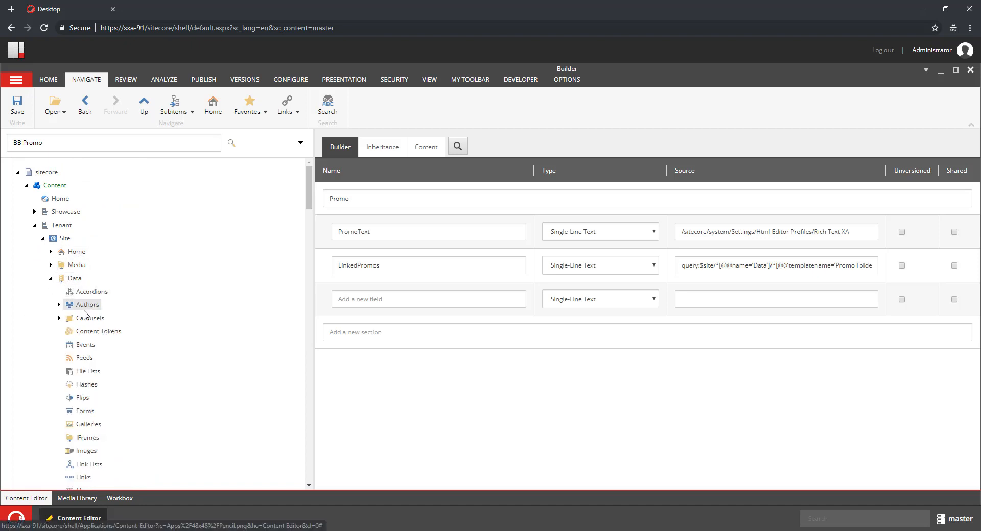
pyautogui.scroll(-3, 153, 409)
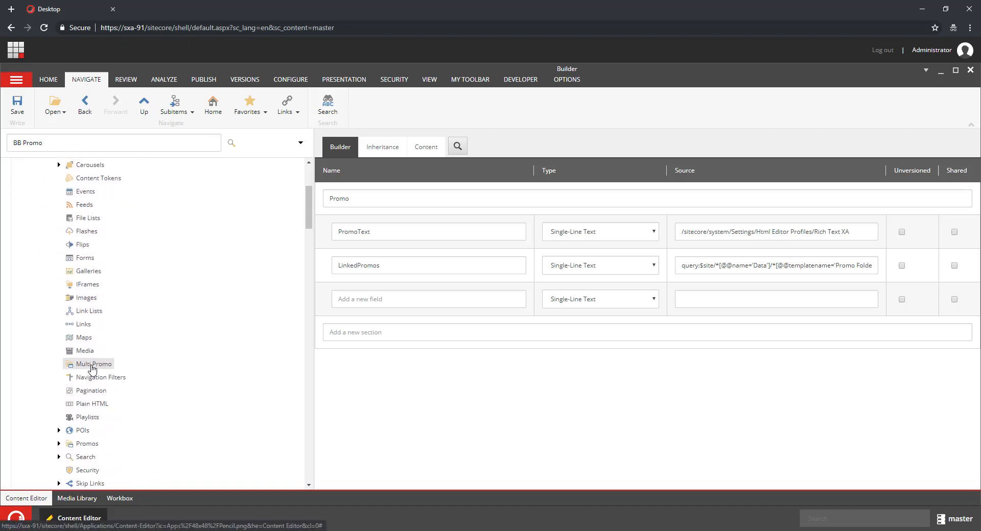
pyautogui.click(92, 366)
pyautogui.rightClick(94, 365)
pyautogui.moveTo(168, 340)
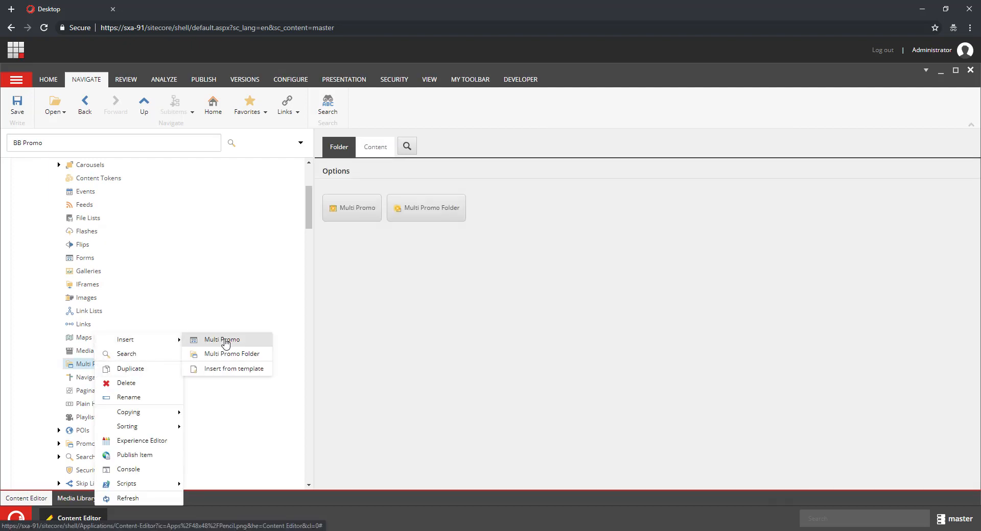
pyautogui.click(251, 314)
# Examine the Default variant of Multi Promo under the site's Presentation/Rendering Variants
pyautogui.scroll(-6, 244, 352)
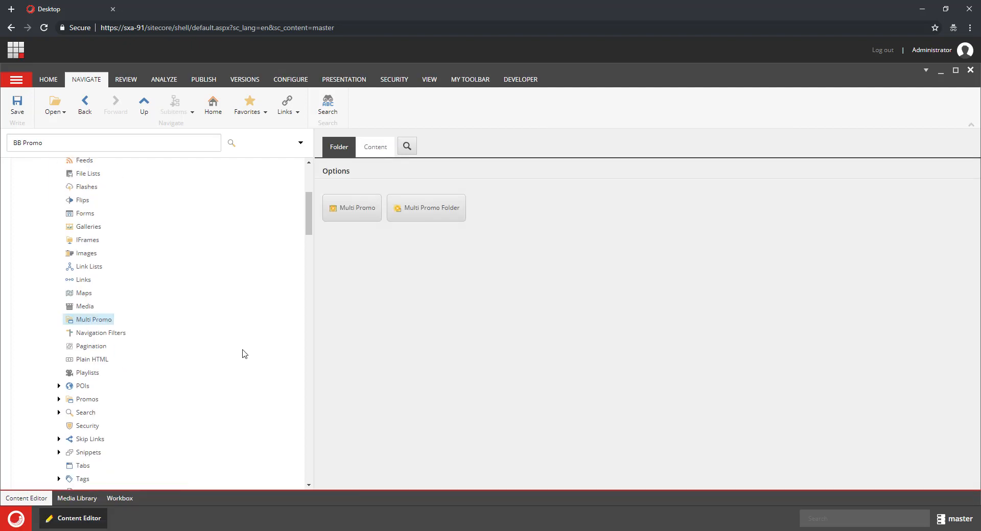
pyautogui.click(51, 283)
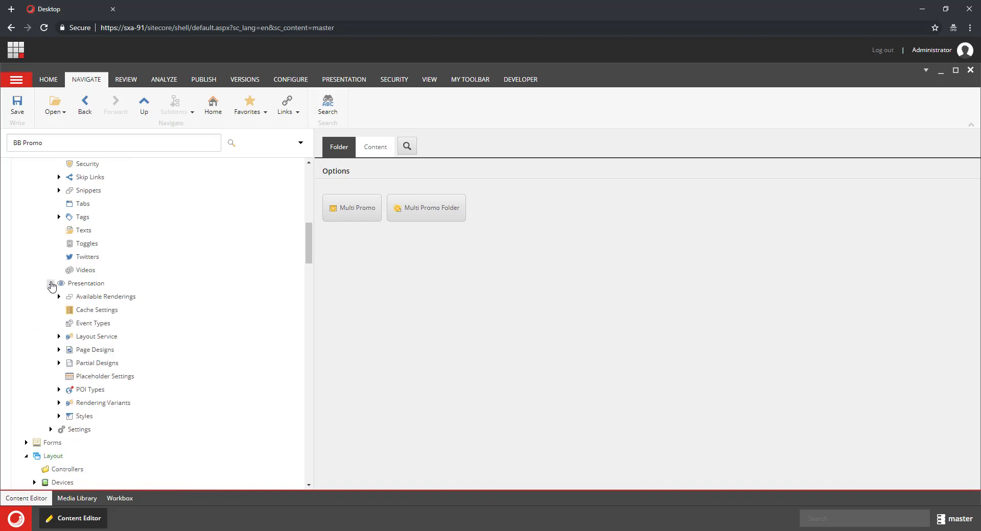
pyautogui.click(59, 403)
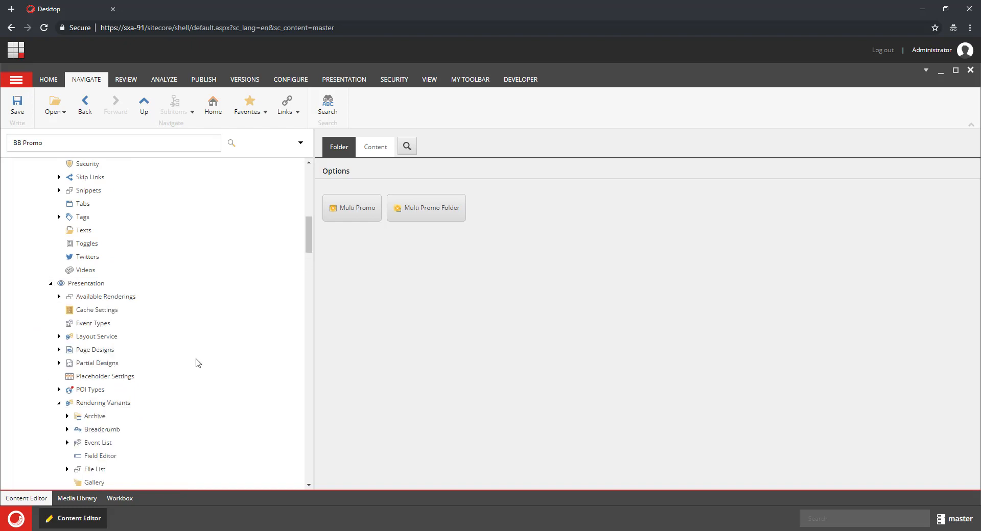
pyautogui.scroll(-5, 196, 360)
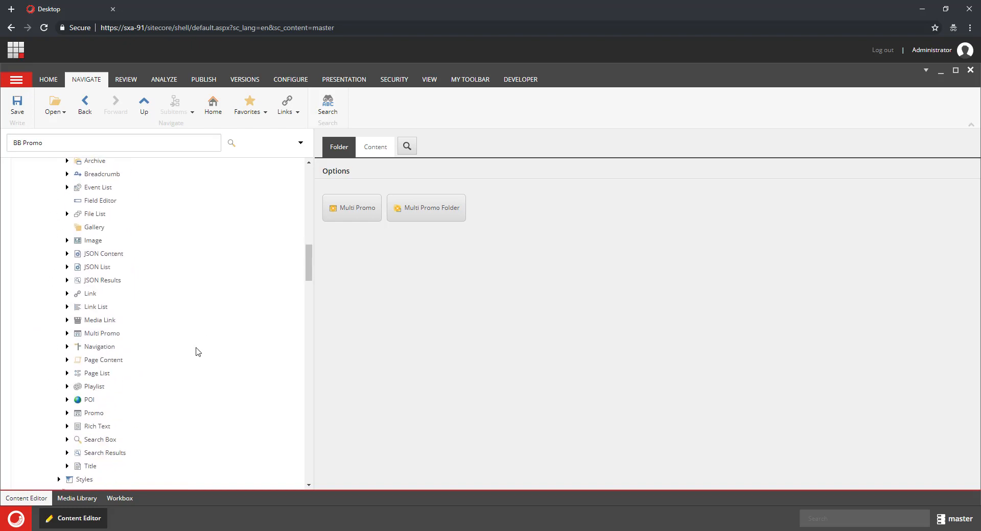
pyautogui.click(67, 333)
pyautogui.click(76, 346)
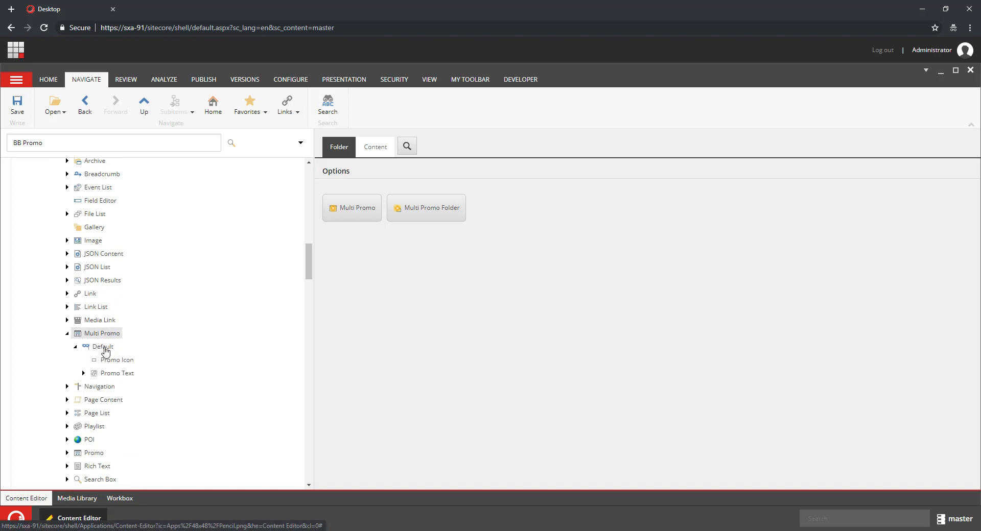
pyautogui.click(67, 333)
# Rename the My Components Site Setup item under the site's Presentation/Available Renderings to My Components
pyautogui.scroll(3, 204, 318)
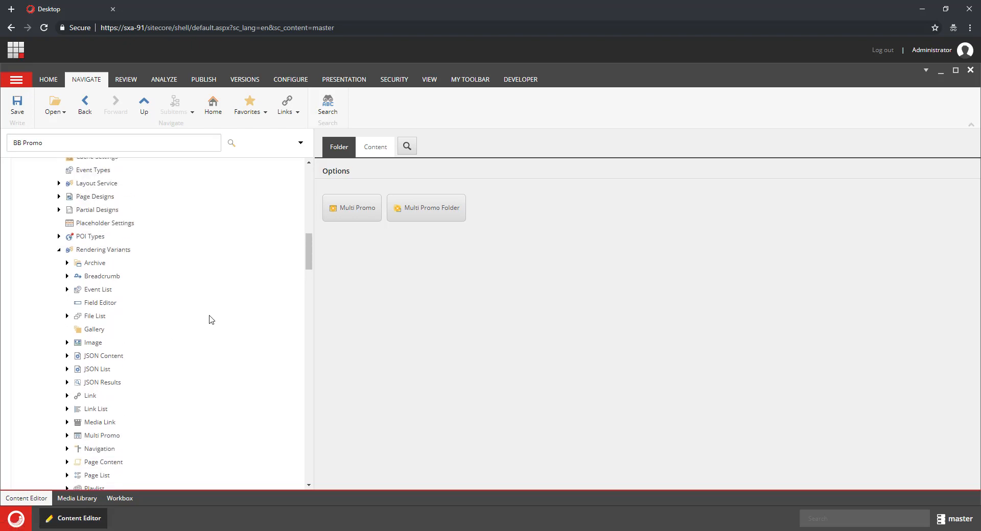
pyautogui.scroll(2, 240, 330)
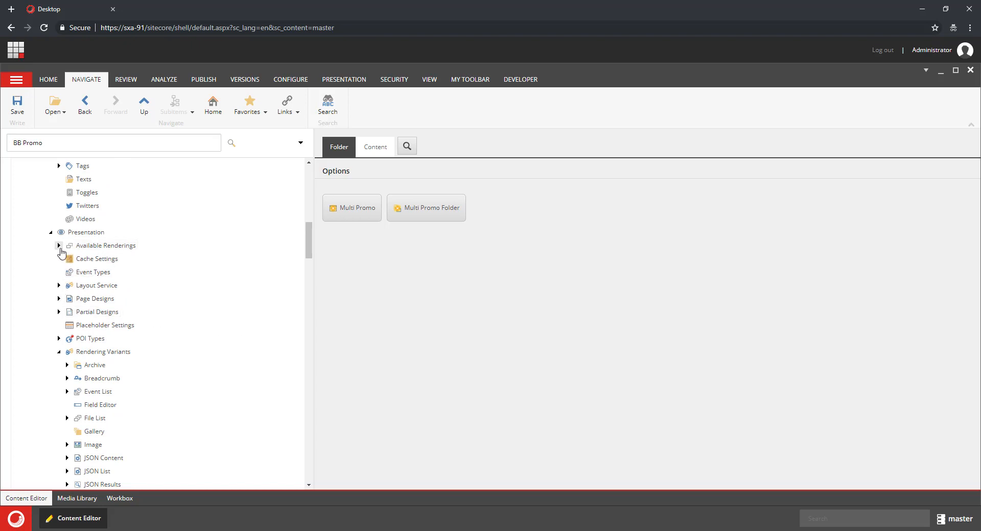
pyautogui.click(58, 247)
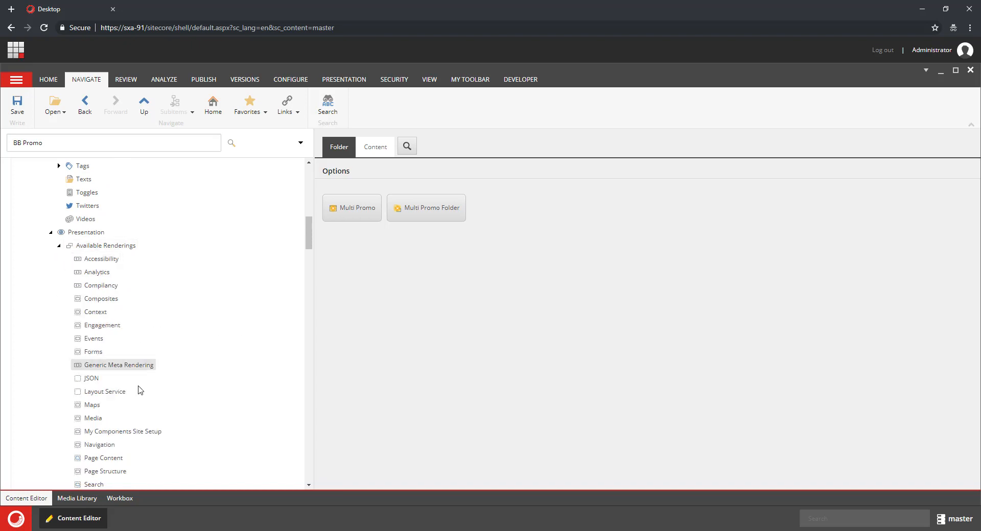
pyautogui.click(129, 434)
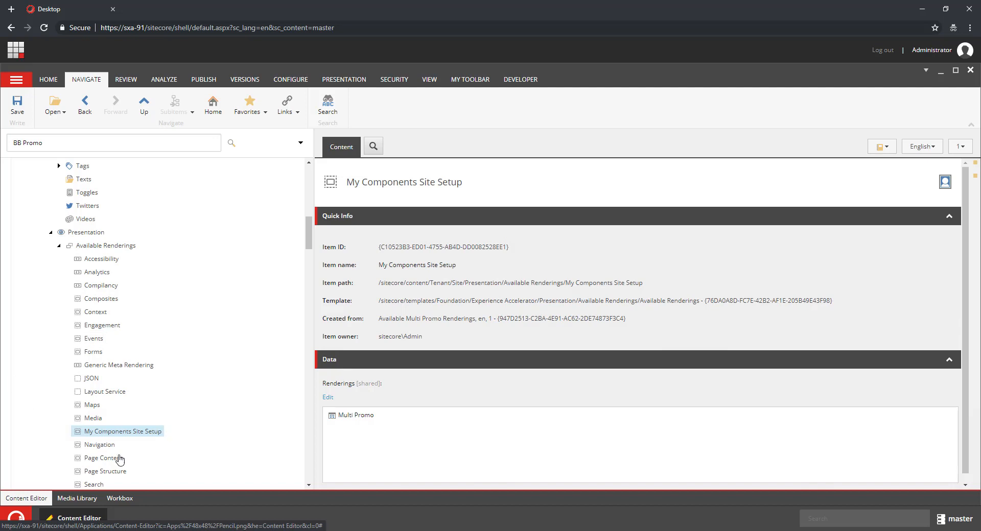
pyautogui.click(402, 182)
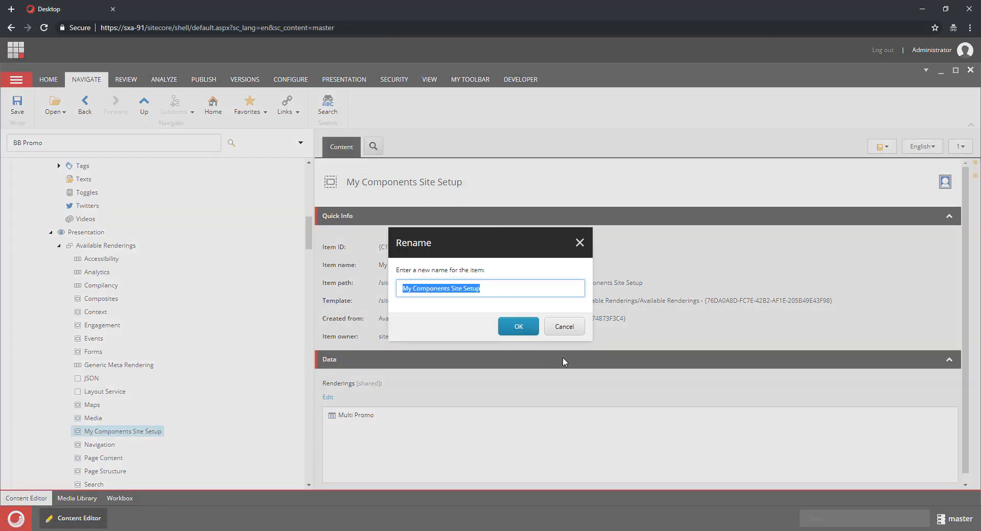
pyautogui.write('My Components')
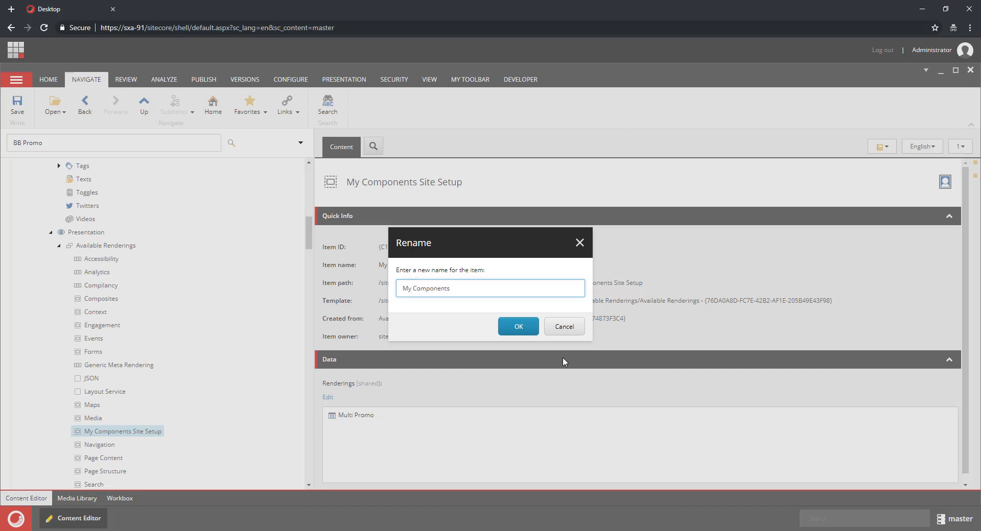
pyautogui.press('Return')
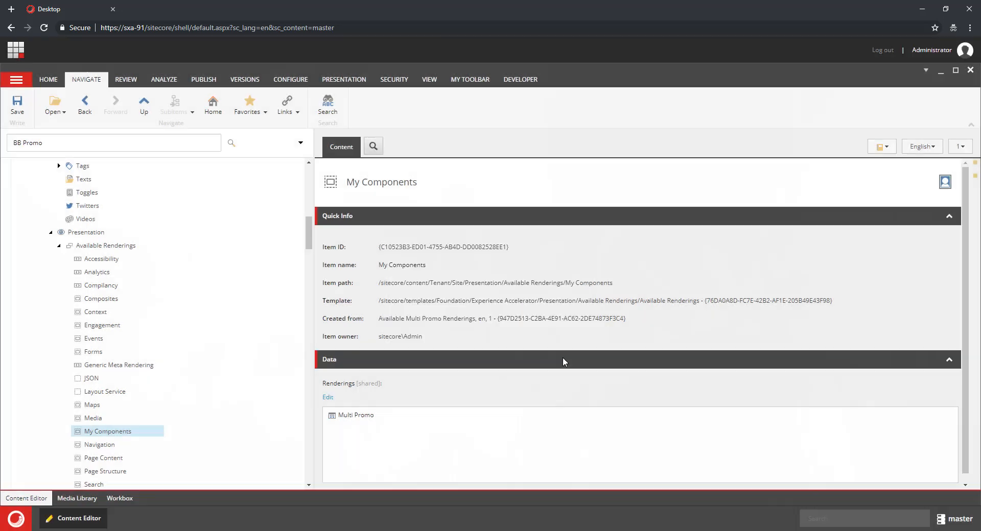
# Sort the My Components item to the first position within Available Renderings
pyautogui.rightClick(125, 432)
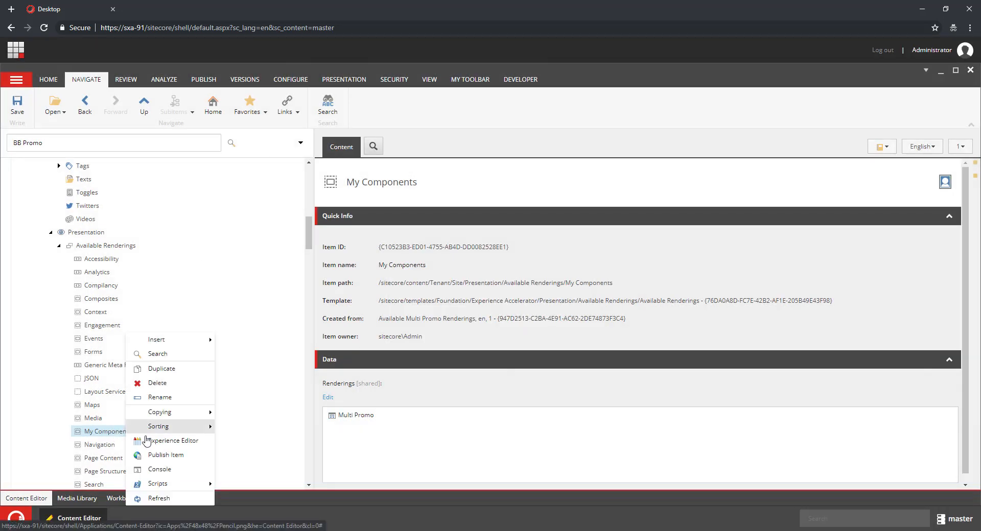
pyautogui.moveTo(204, 427)
pyautogui.click(261, 430)
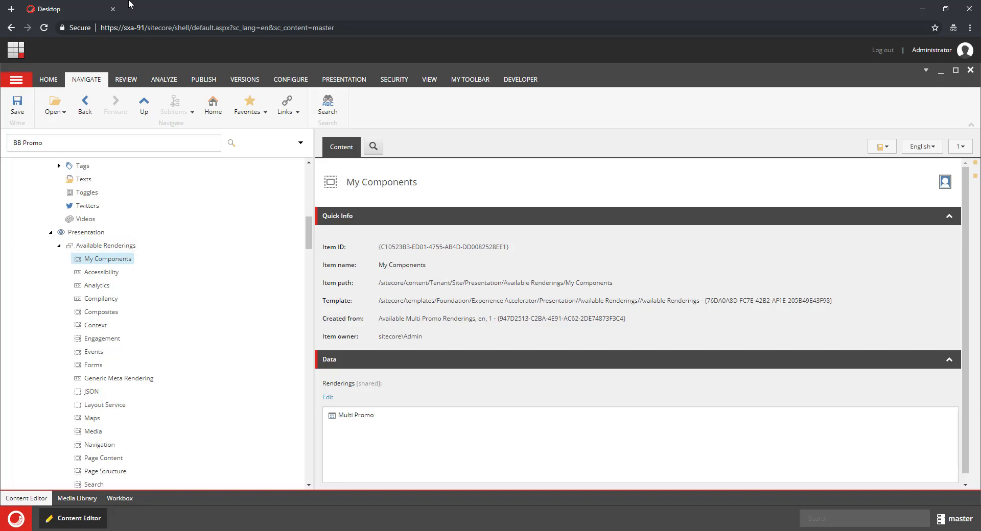
# Insert a Multi Promo item named Multi Promo 1 in the Multi Promo folder under Content/Tenant/Site/Data
pyautogui.click(51, 232)
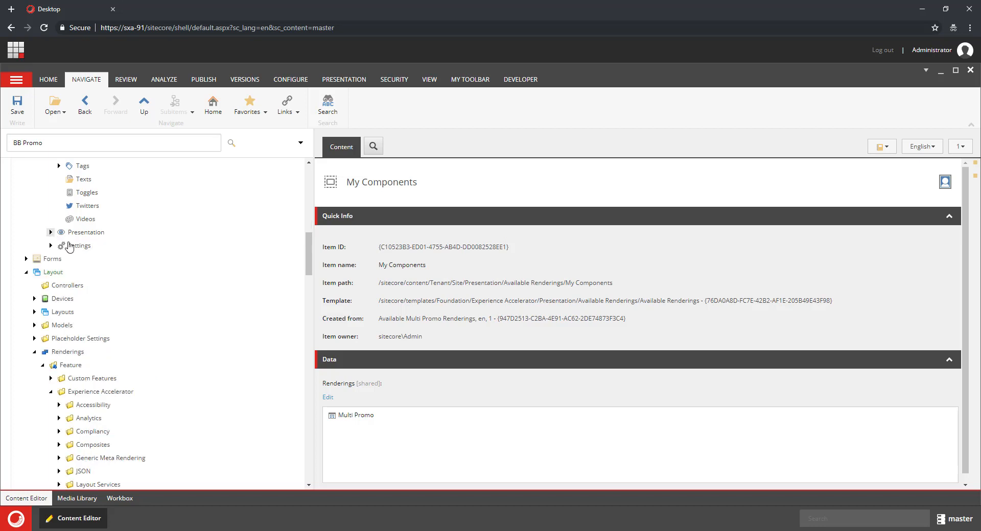
pyautogui.scroll(-20, 184, 285)
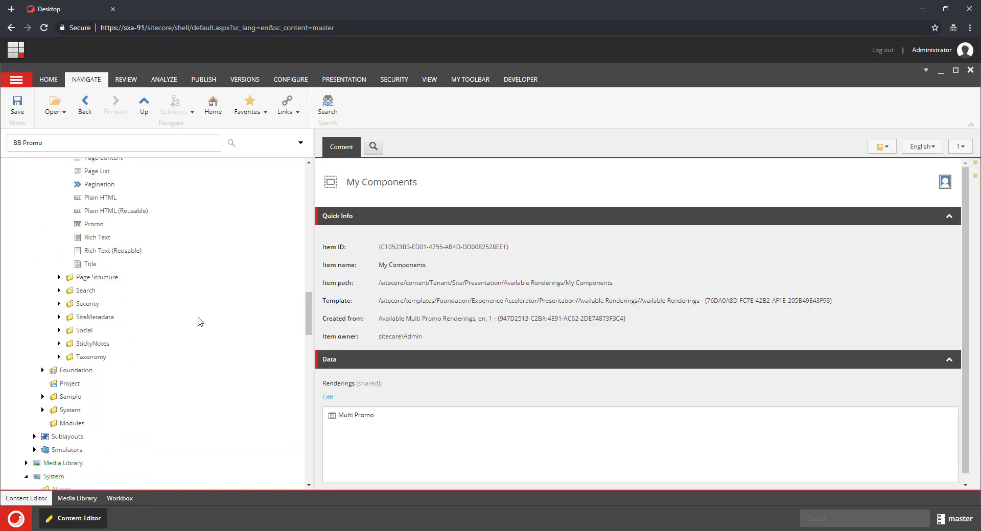
pyautogui.scroll(6, 206, 329)
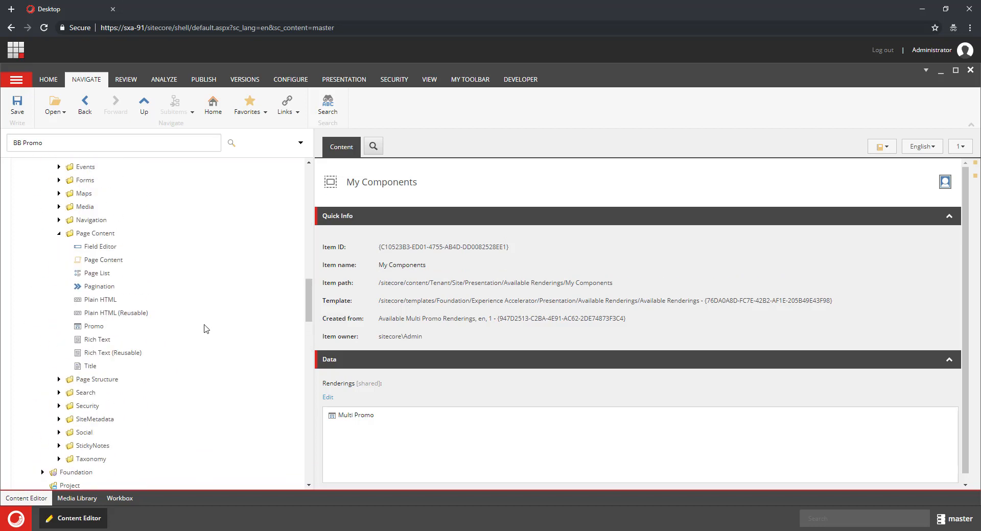
pyautogui.scroll(-6, 206, 328)
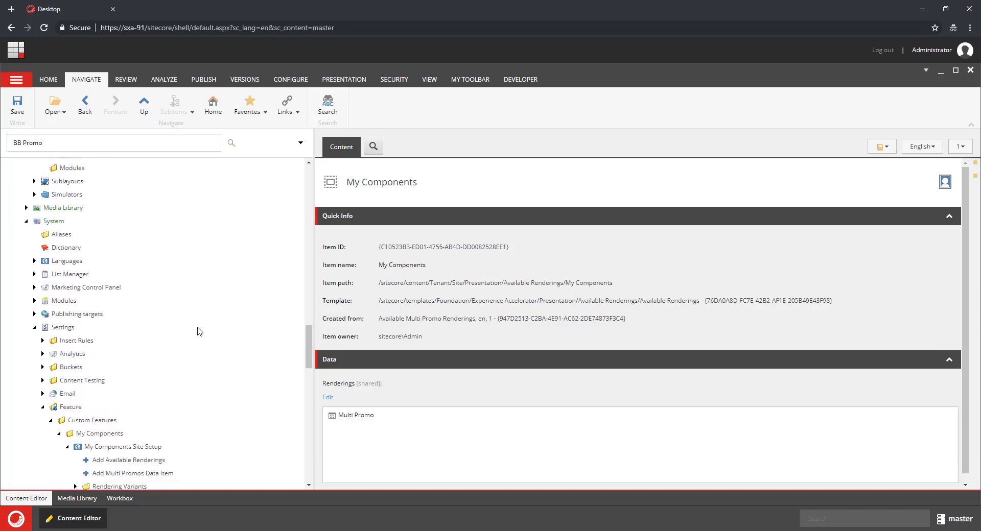
pyautogui.scroll(-5, 198, 411)
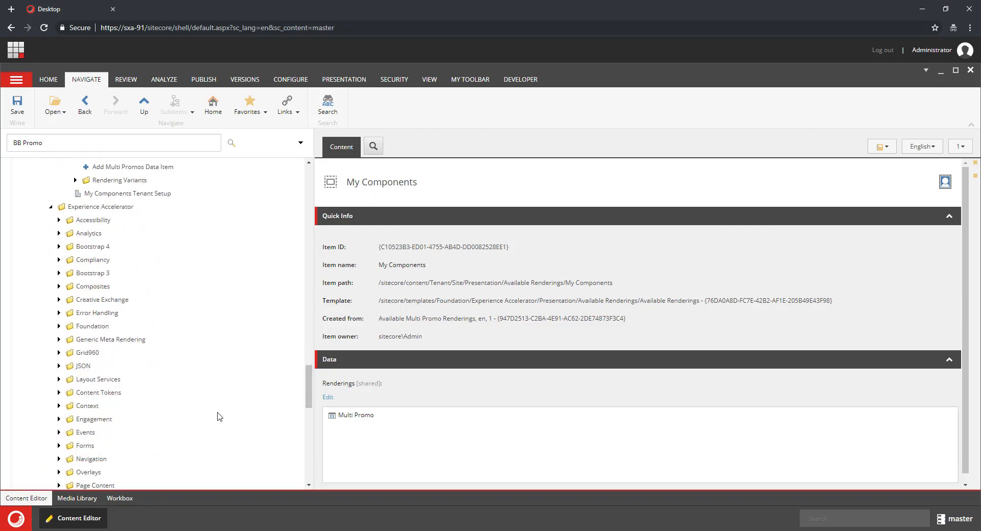
pyautogui.scroll(10, 208, 405)
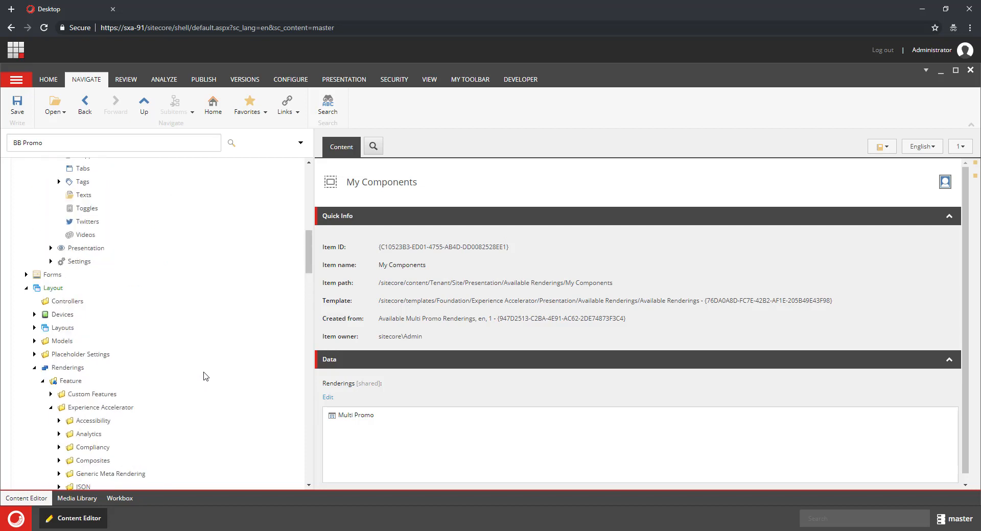
pyautogui.scroll(7, 205, 377)
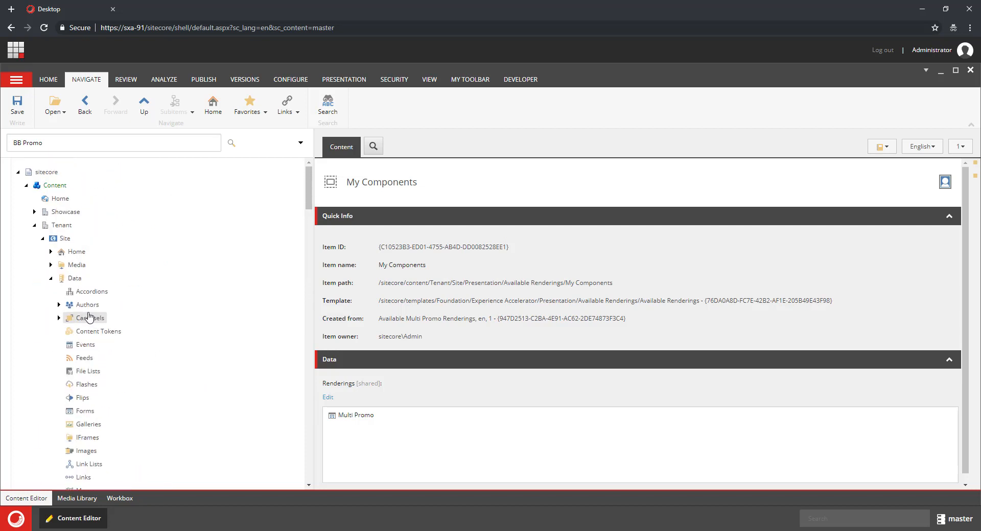
pyautogui.scroll(-2, 66, 327)
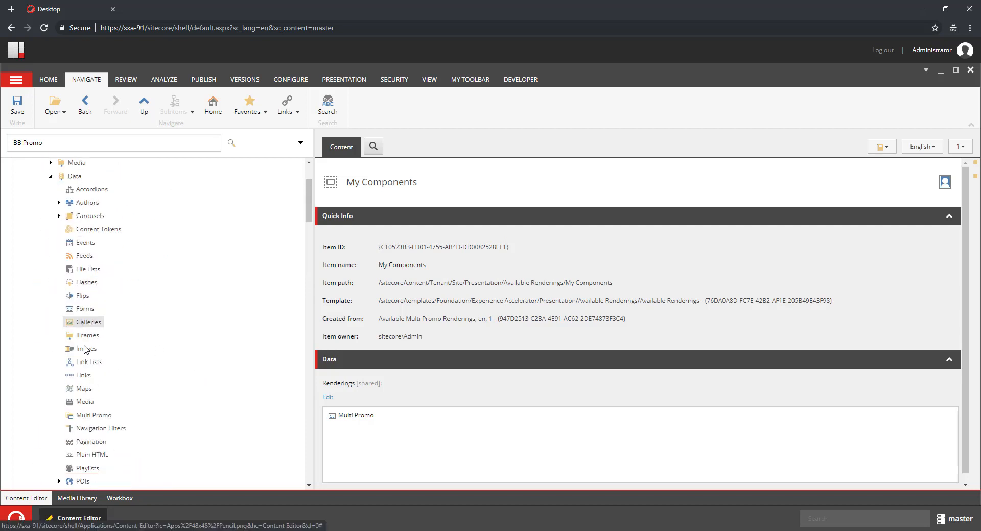
pyautogui.click(100, 422)
pyautogui.rightClick(100, 422)
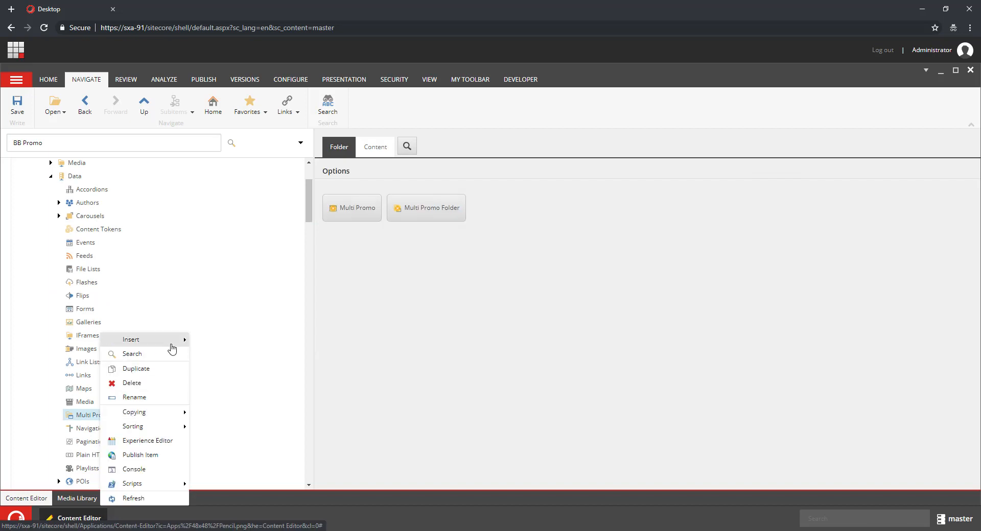
pyautogui.moveTo(174, 340)
pyautogui.click(230, 342)
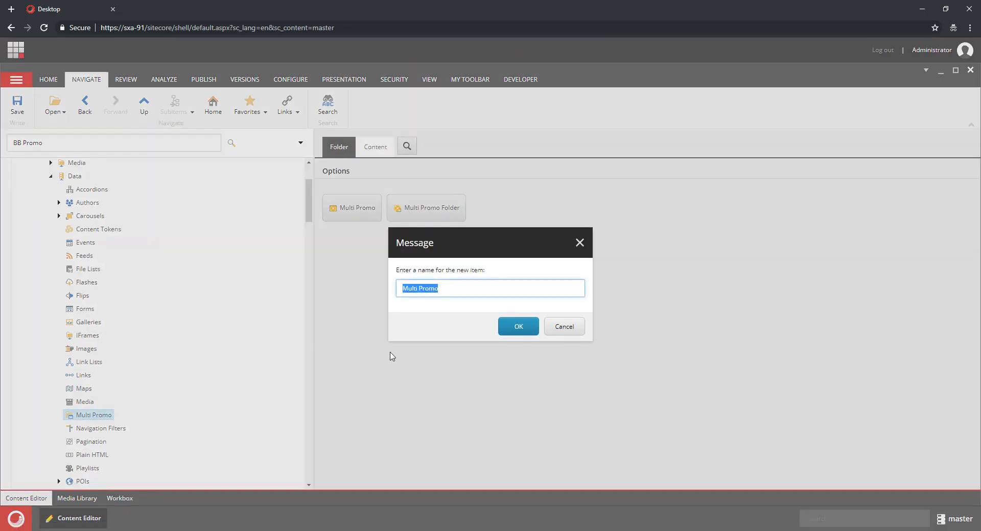
pyautogui.press('End')
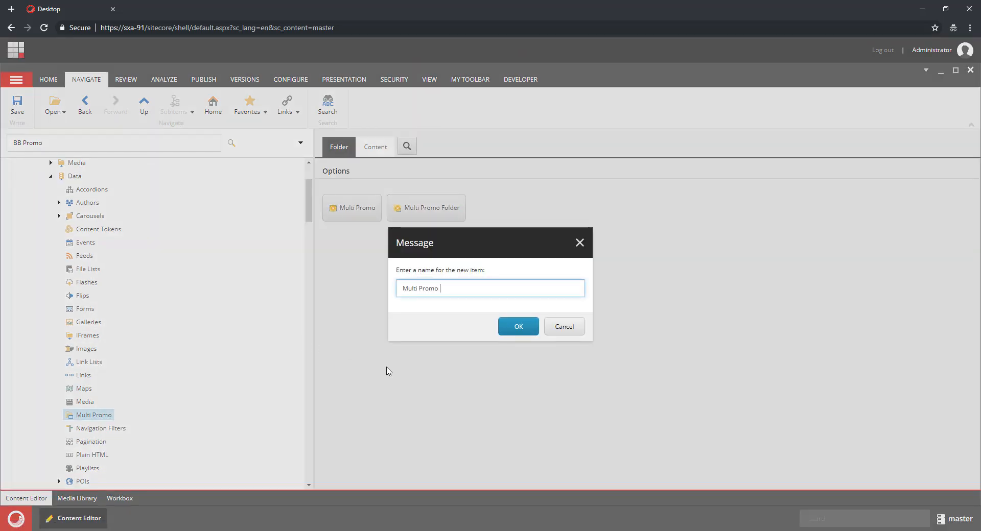
pyautogui.write('1')
pyautogui.press('Return')
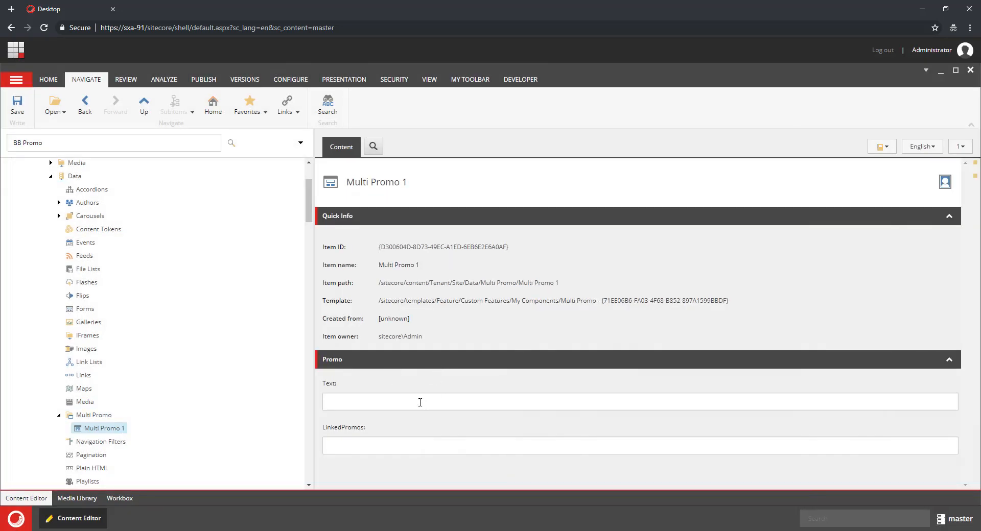
# Set the LinkedPromos field type to Multiroot Treelist in the My Components Multi Promo template and save it
pyautogui.click(361, 444)
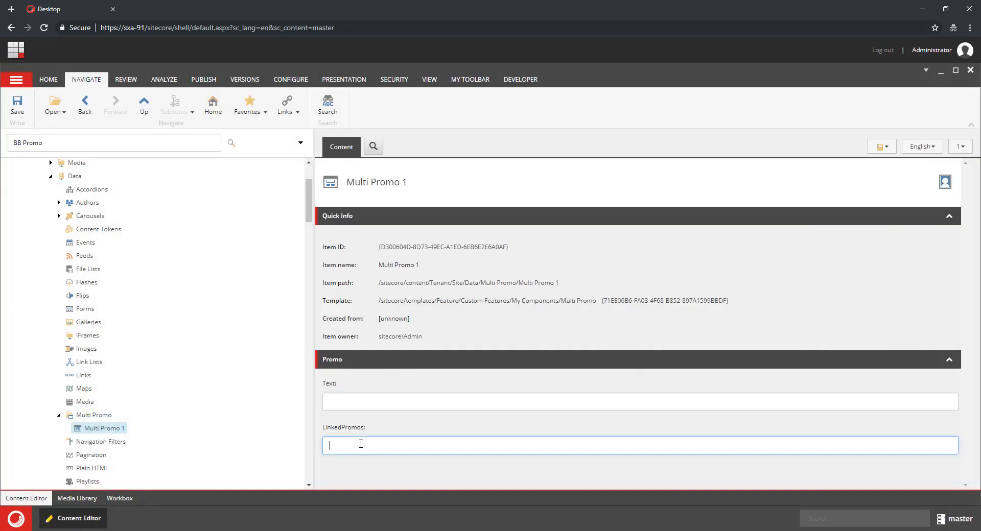
pyautogui.scroll(-20, 207, 376)
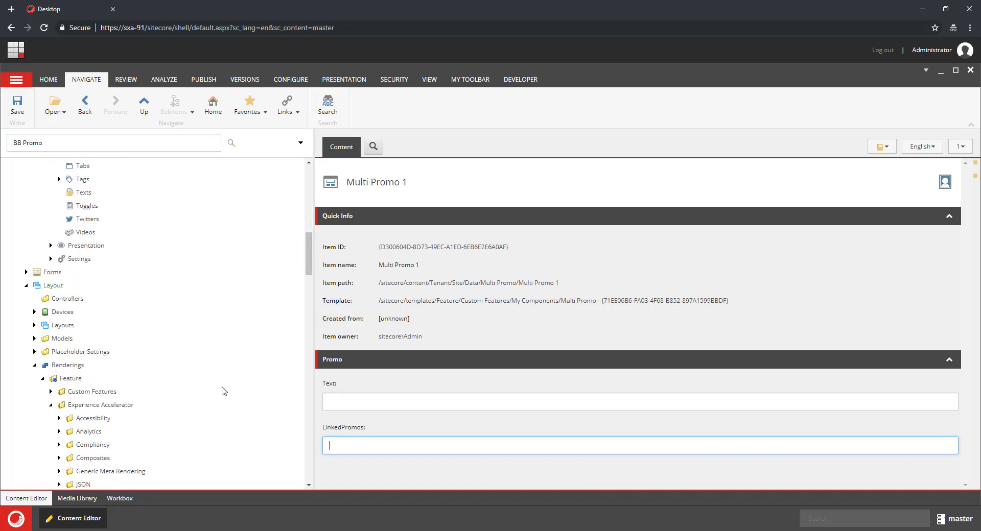
pyautogui.scroll(-10, 205, 379)
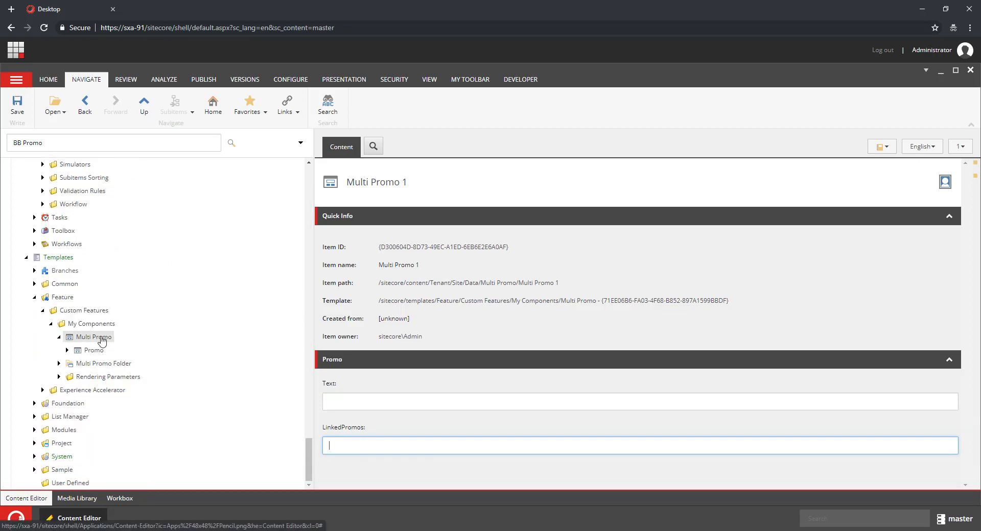
pyautogui.click(102, 339)
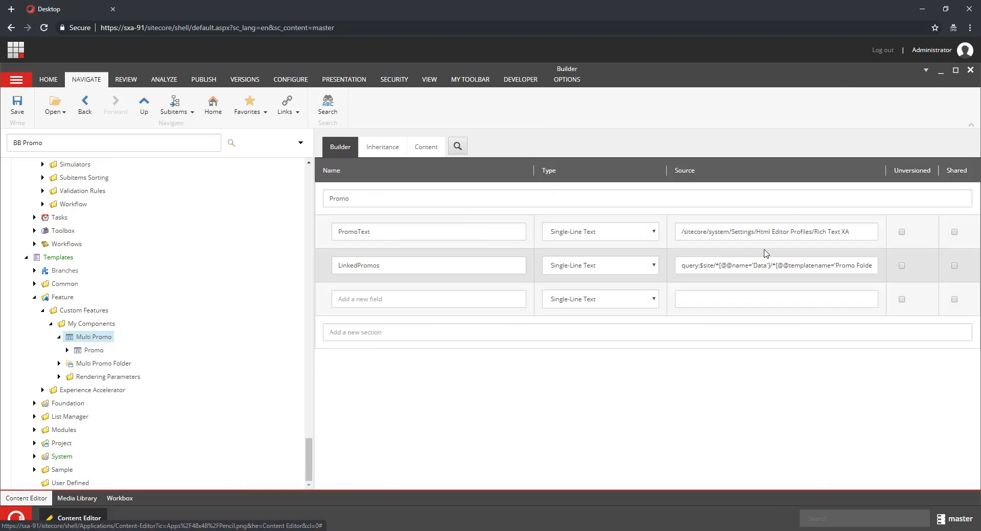
pyautogui.click(628, 263)
pyautogui.scroll(-5, 592, 368)
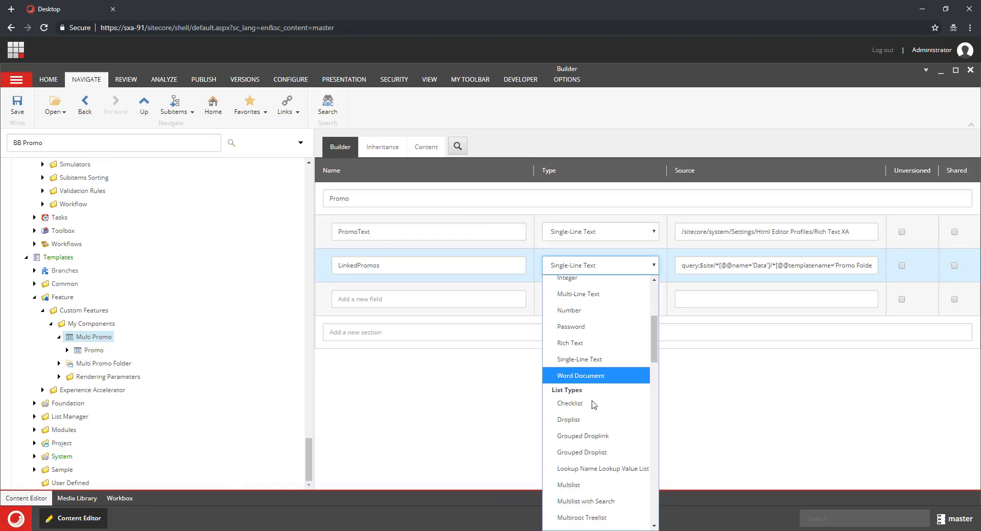
pyautogui.scroll(3, 591, 354)
pyautogui.scroll(-3, 587, 372)
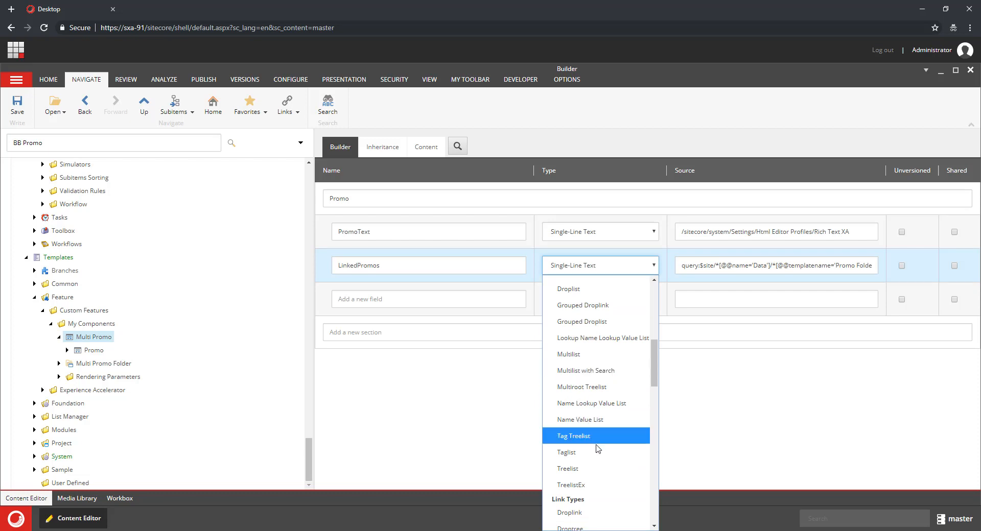
pyautogui.click(604, 390)
pyautogui.click(17, 105)
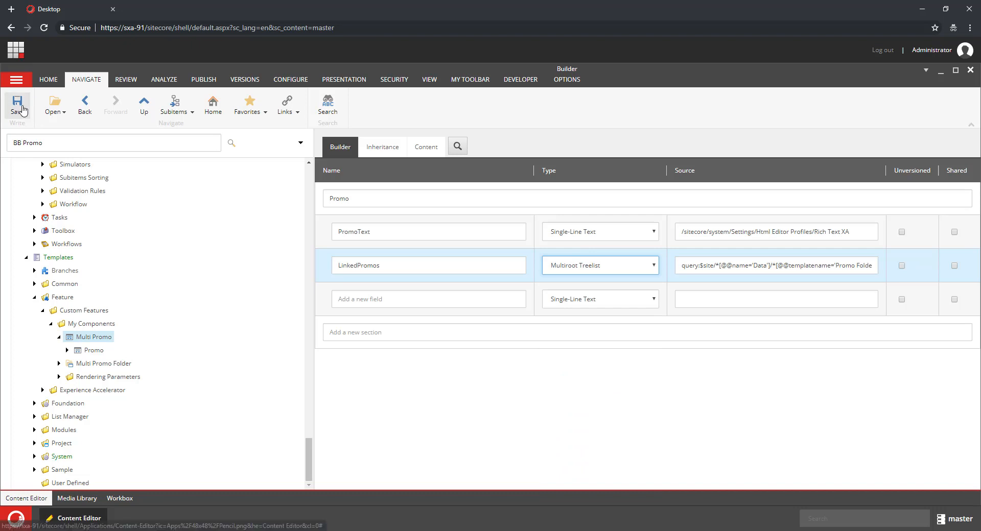
# Add Home Promo 1, Home Promo 2 and Home Promo 3 to the LinkedPromos of the Multi Promo 1 data item and save it
pyautogui.scroll(15, 309, 203)
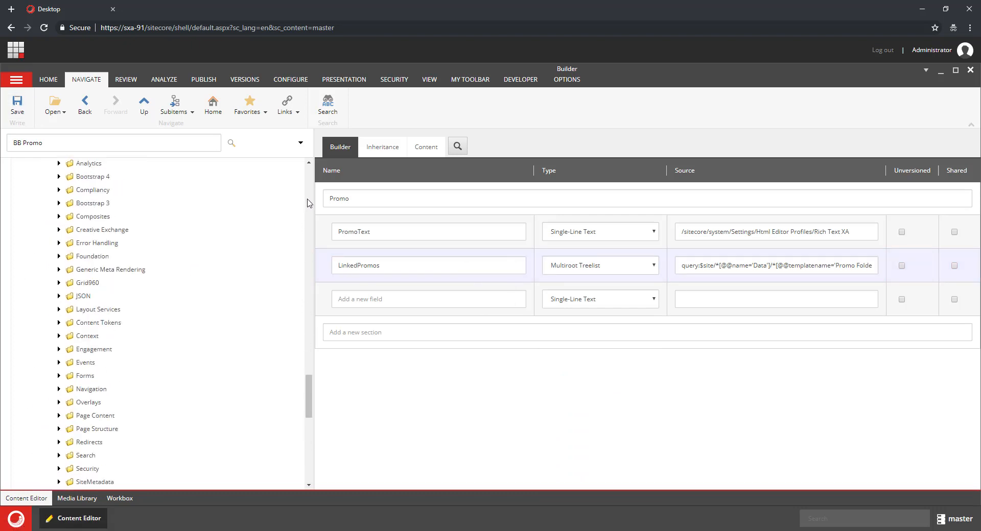
pyautogui.scroll(15, 214, 211)
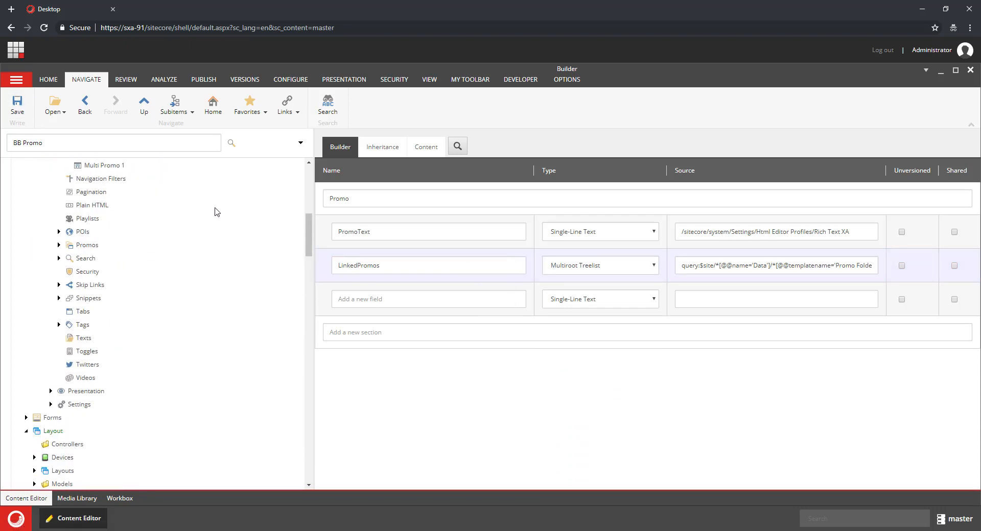
pyautogui.click(109, 372)
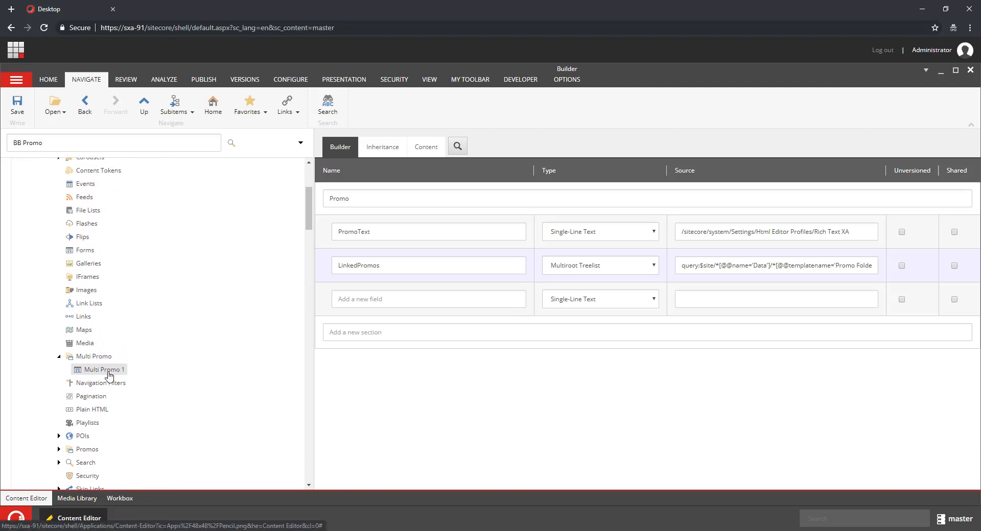
pyautogui.scroll(-2, 354, 402)
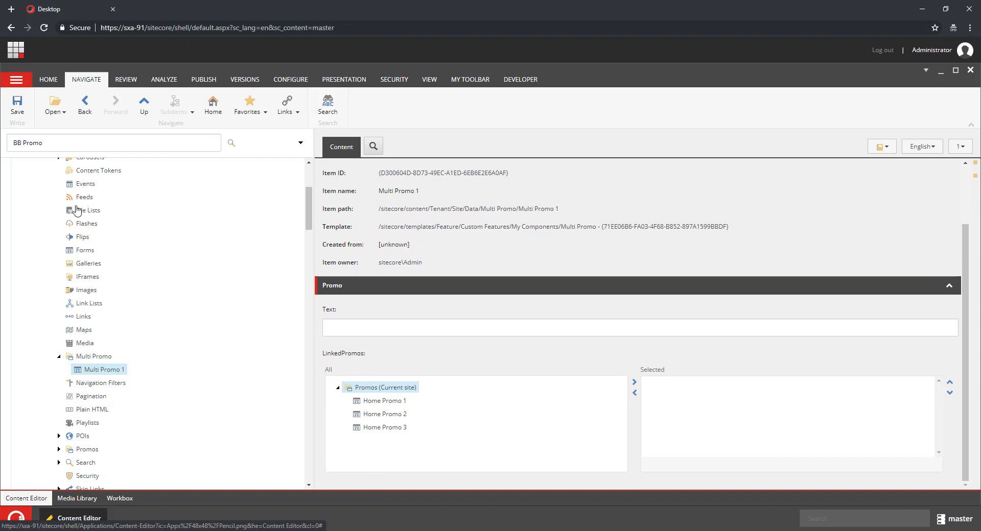
pyautogui.doubleClick(391, 401)
pyautogui.doubleClick(389, 414)
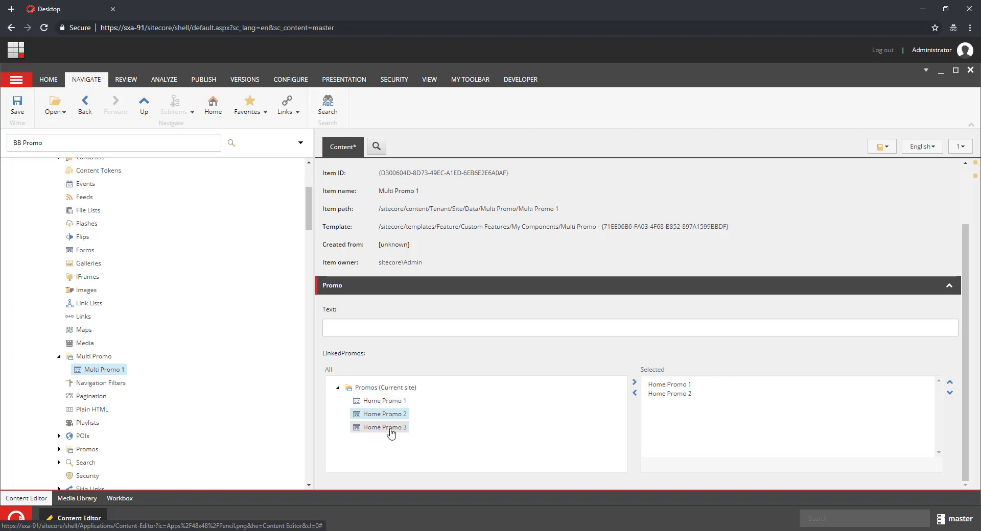
pyautogui.doubleClick(390, 428)
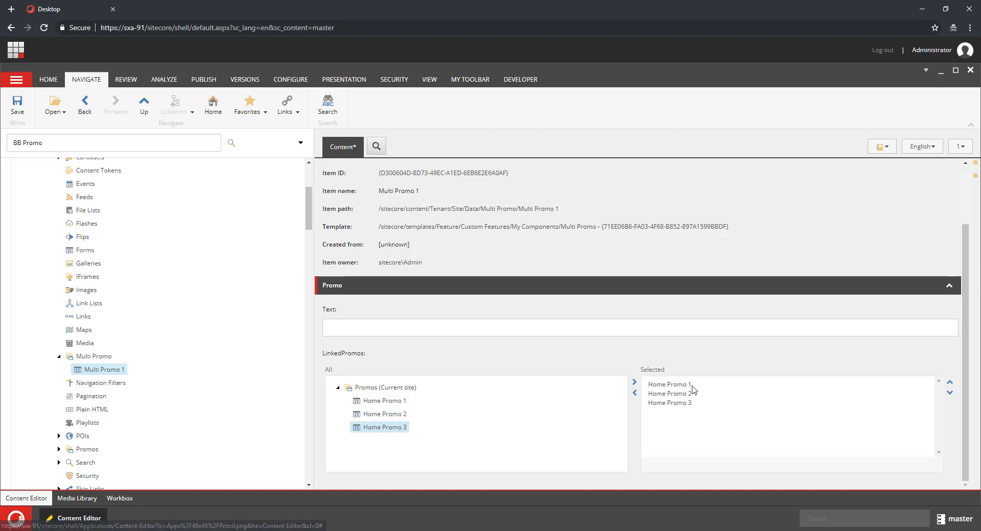
pyautogui.click(4, 114)
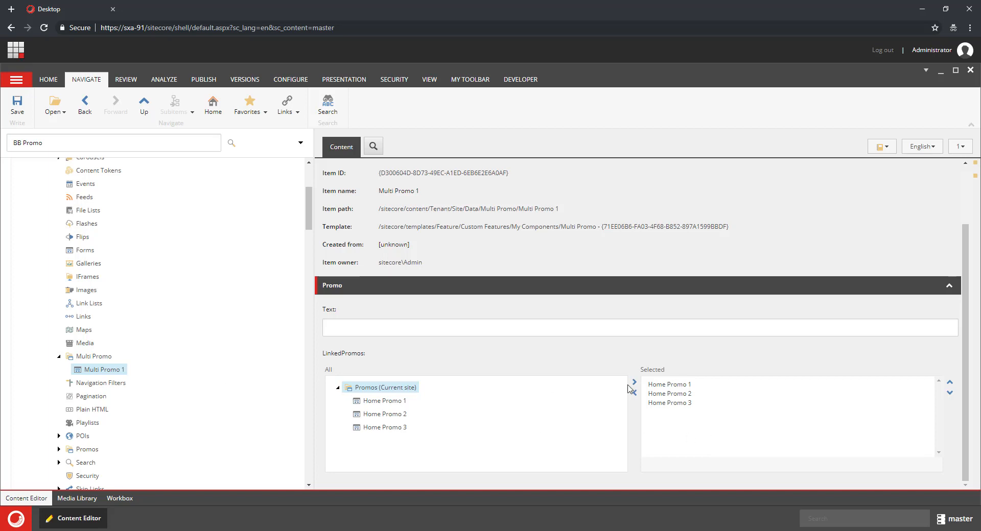
# Expand the Default variant of Multi Promo under Tenant/Site/Presentation/Rendering Variants
pyautogui.scroll(-4, 196, 356)
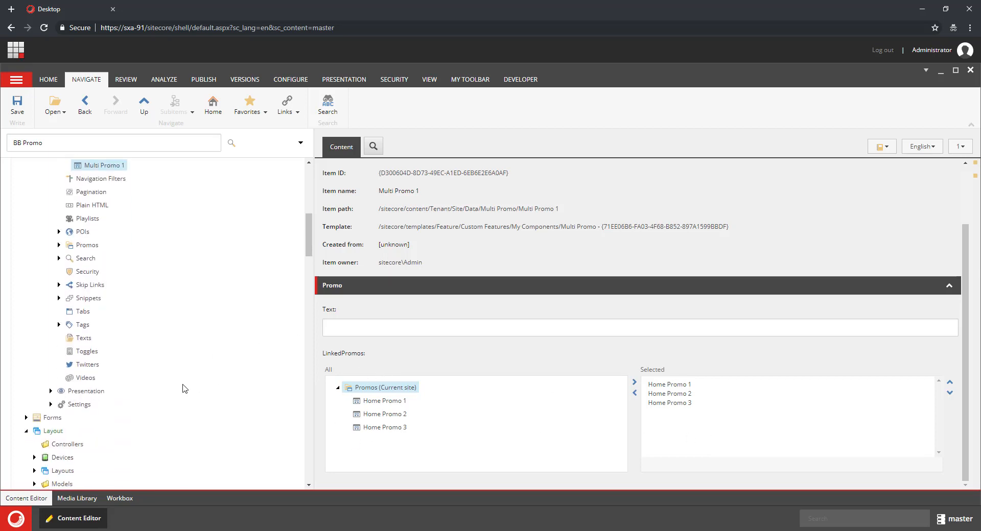
pyautogui.scroll(-1, 190, 368)
pyautogui.scroll(3, 200, 358)
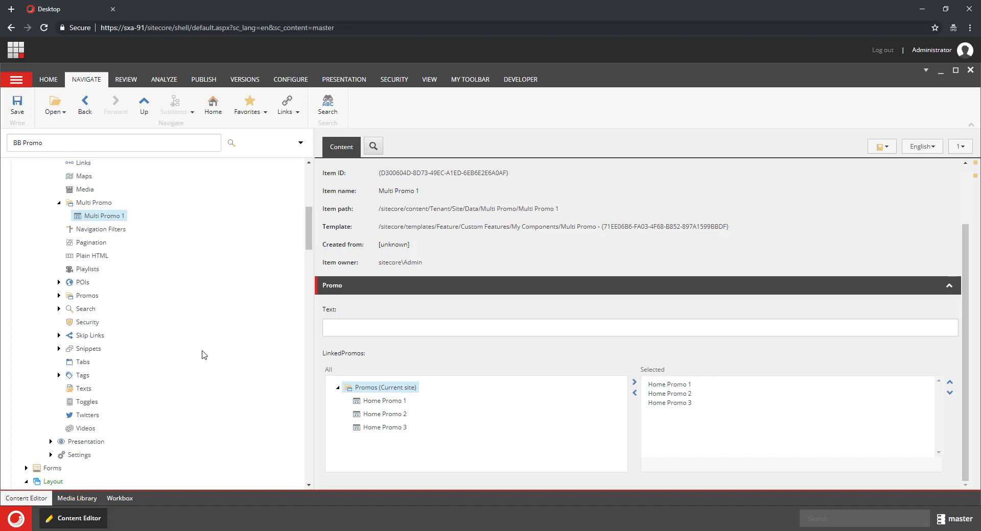
pyautogui.scroll(-2, 204, 355)
pyautogui.scroll(2, 214, 373)
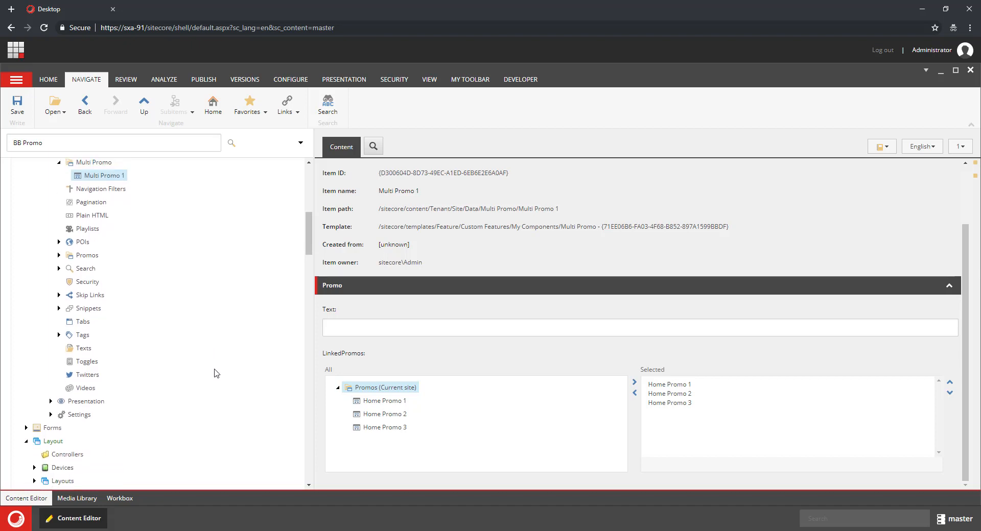
pyautogui.scroll(-3, 187, 348)
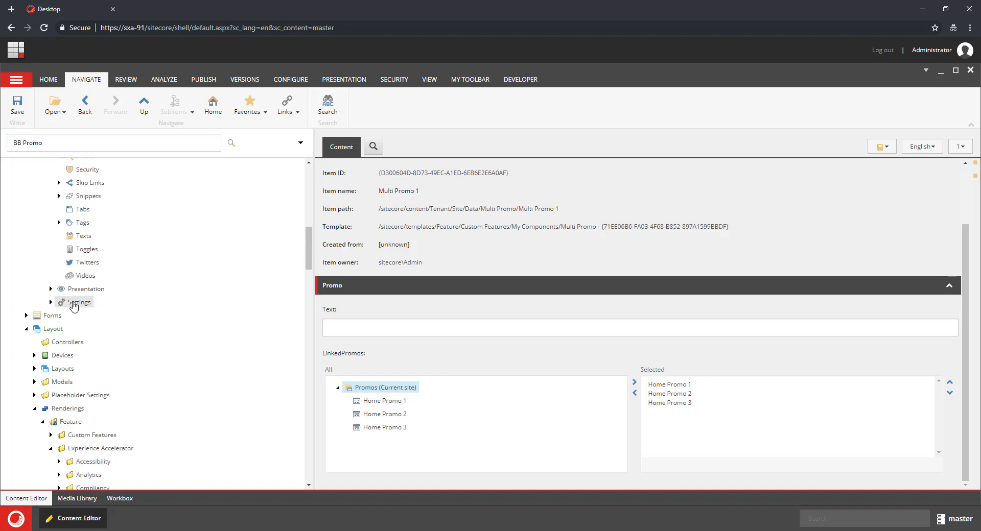
pyautogui.click(50, 288)
pyautogui.scroll(-2, 128, 307)
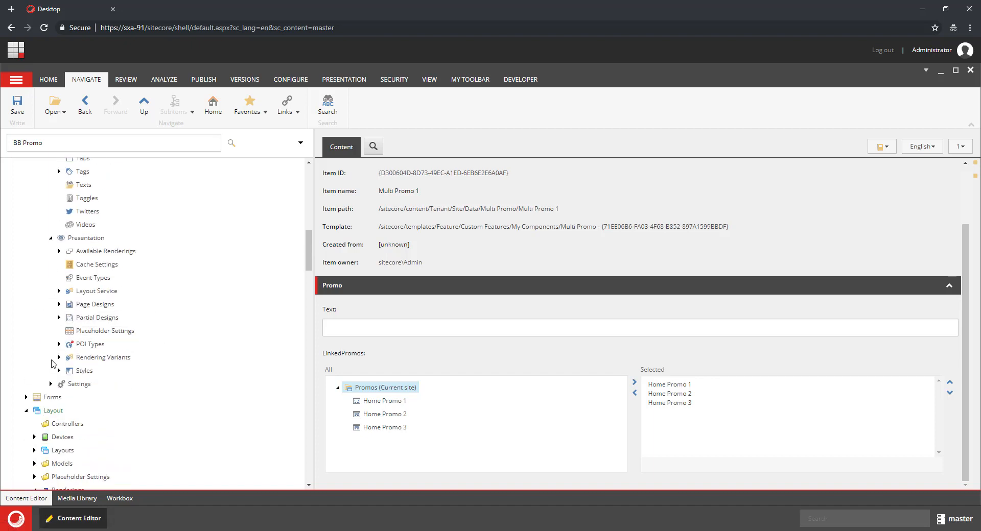
pyautogui.click(59, 357)
pyautogui.scroll(-3, 167, 372)
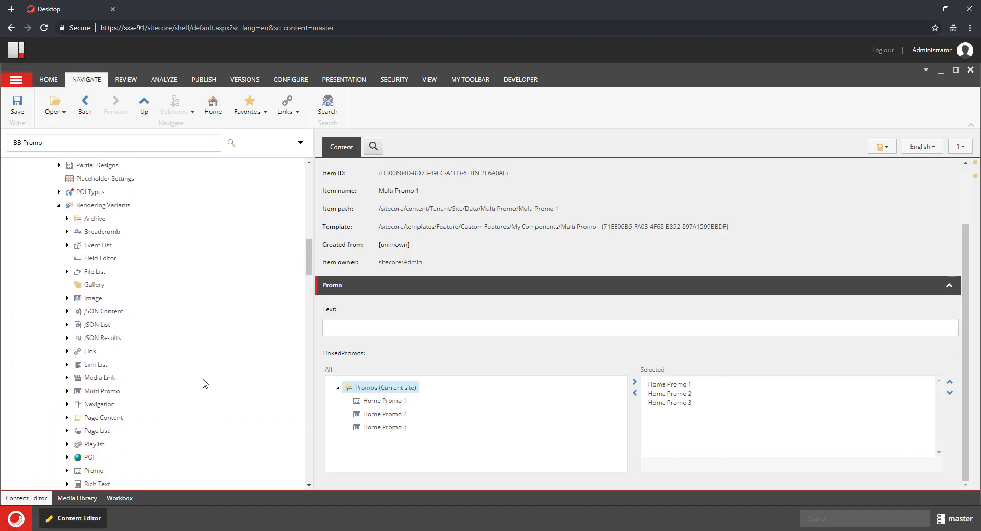
pyautogui.doubleClick(83, 391)
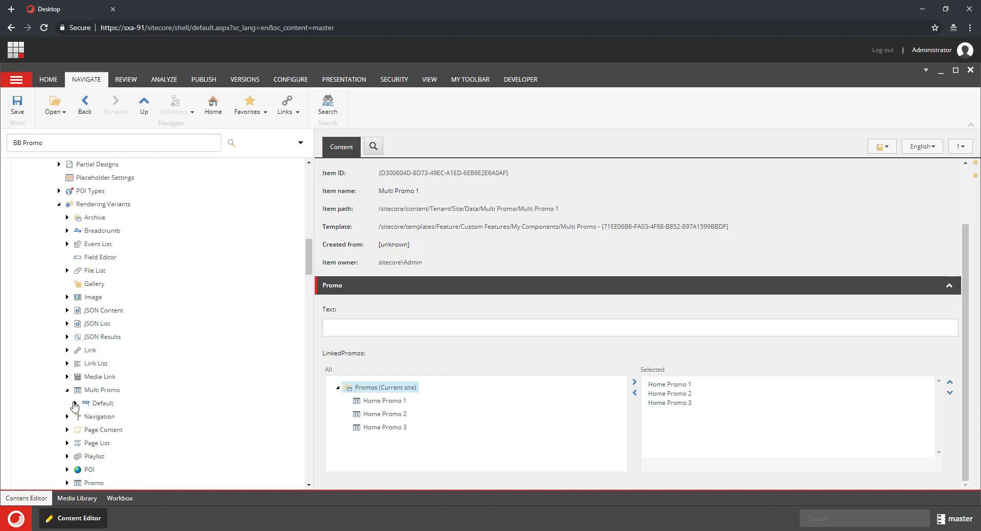
pyautogui.doubleClick(97, 403)
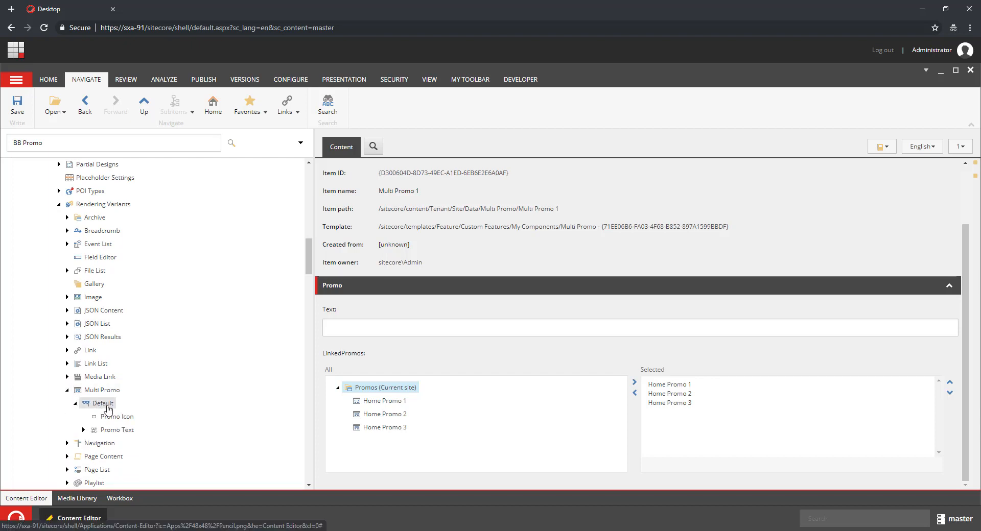
pyautogui.click(113, 416)
pyautogui.rightClick(108, 405)
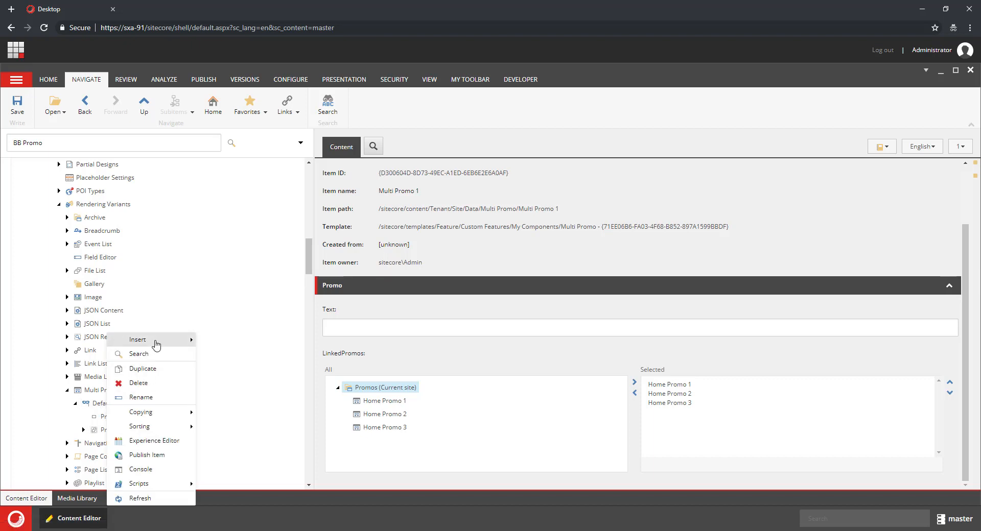
pyautogui.moveTo(156, 346)
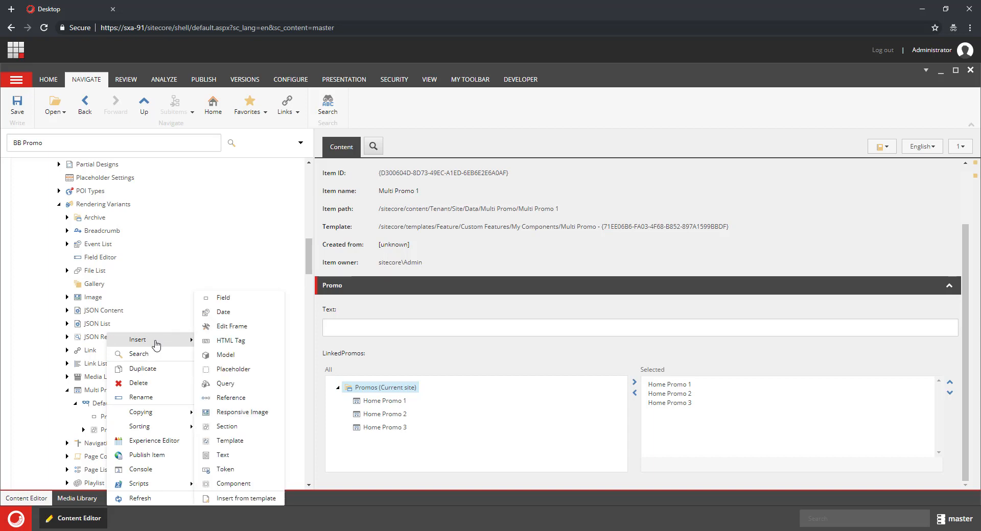
pyautogui.click(160, 295)
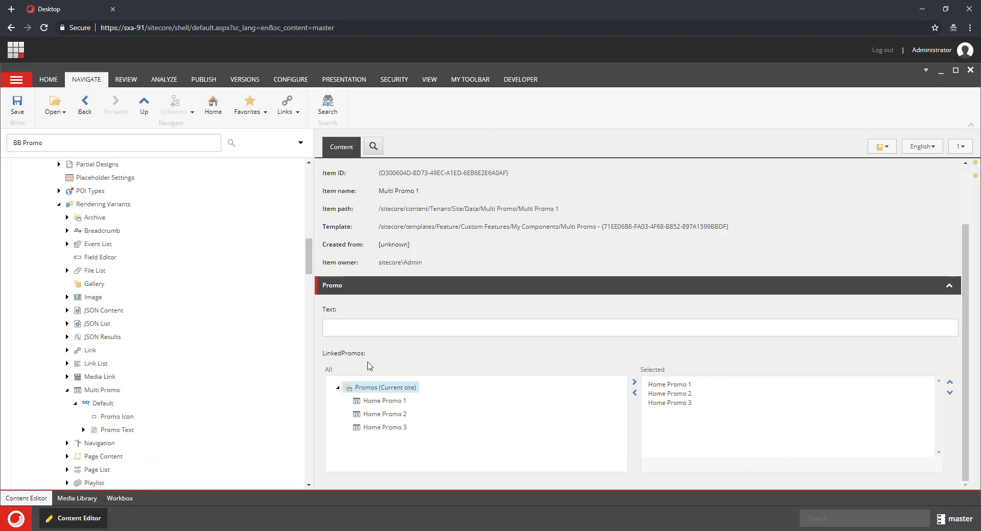
pyautogui.rightClick(101, 409)
pyautogui.moveTo(176, 340)
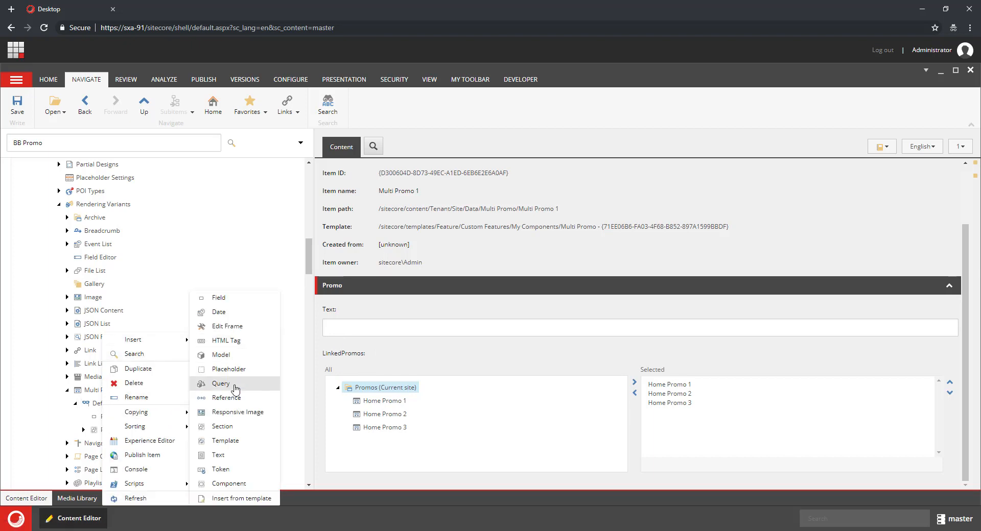
pyautogui.click(241, 431)
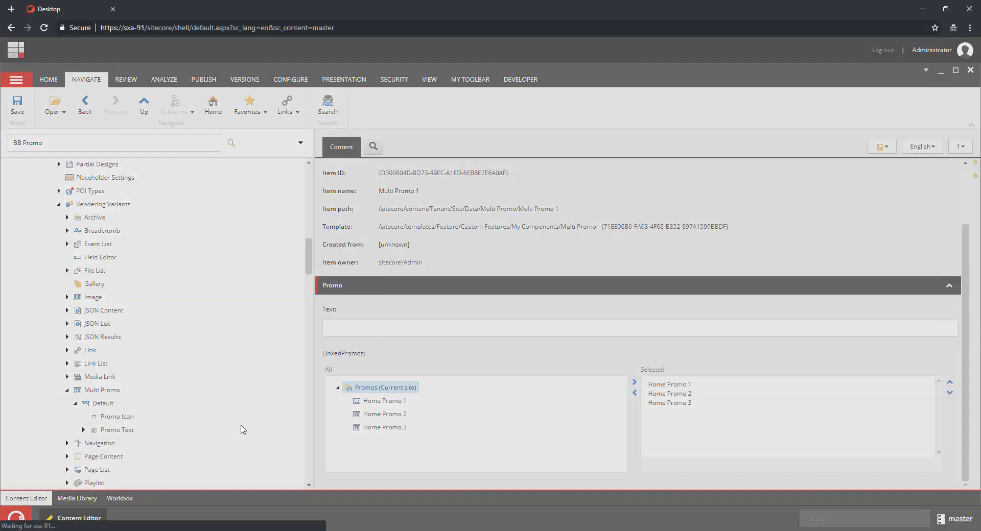
pyautogui.click(563, 328)
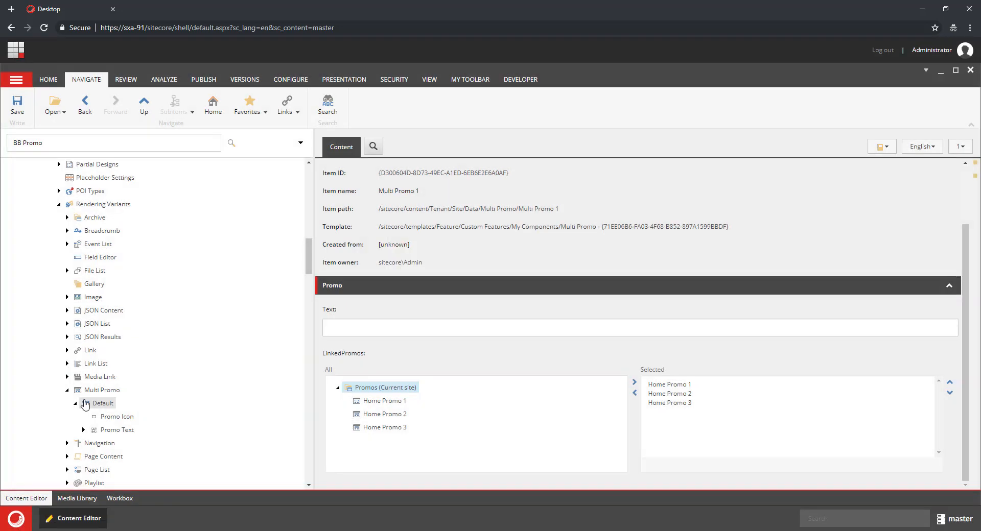
# Insert a Reference item named LinkedPromos under the Default variant of Multi Promo
pyautogui.rightClick(94, 404)
pyautogui.moveTo(167, 340)
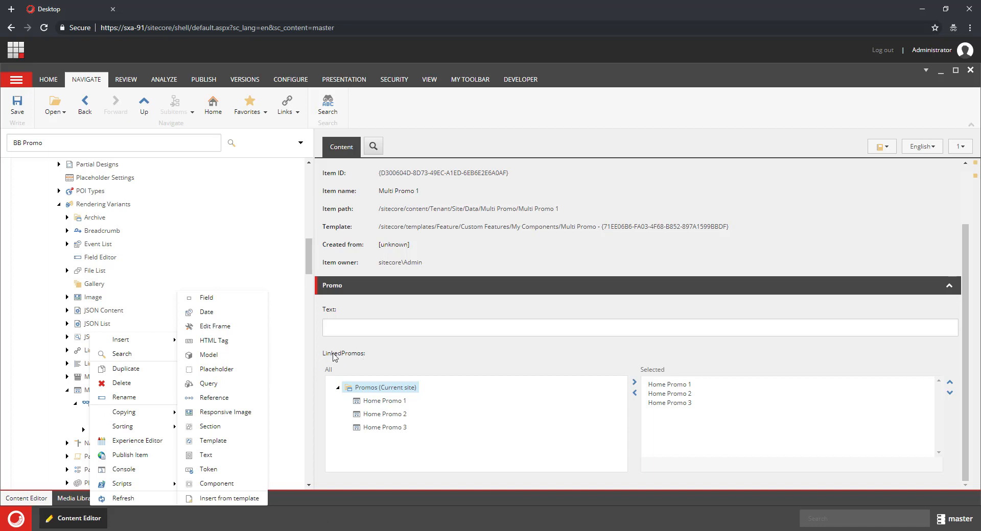
pyautogui.click(217, 398)
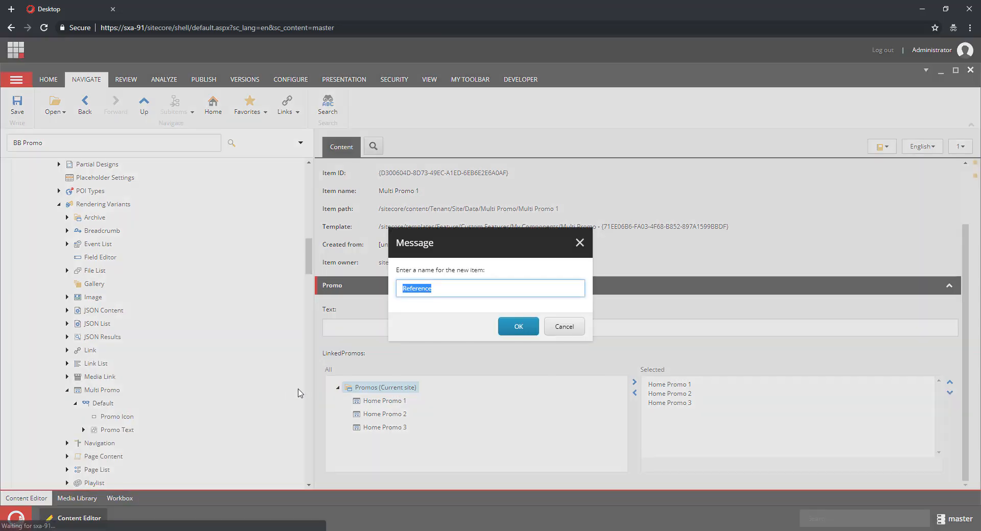
pyautogui.write('L')
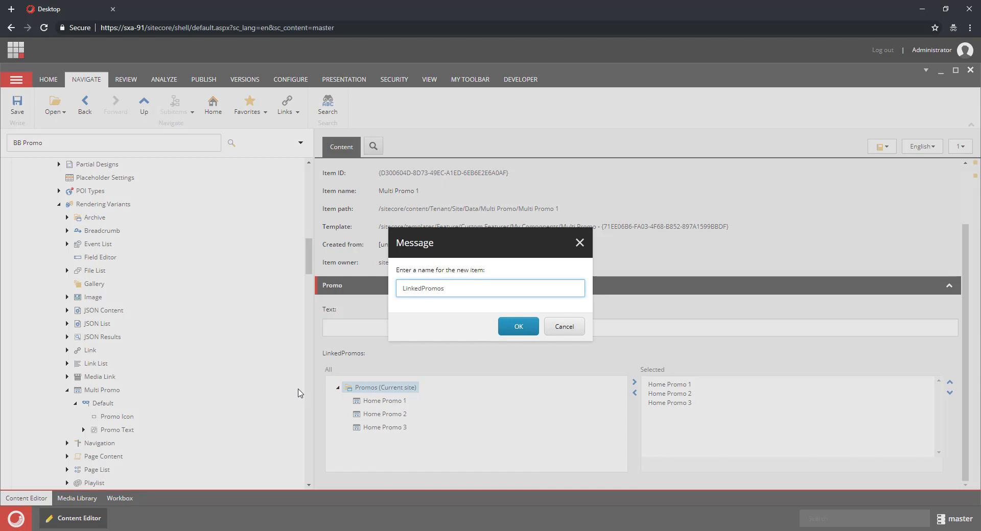
pyautogui.write('inkedPromos')
pyautogui.press('Return')
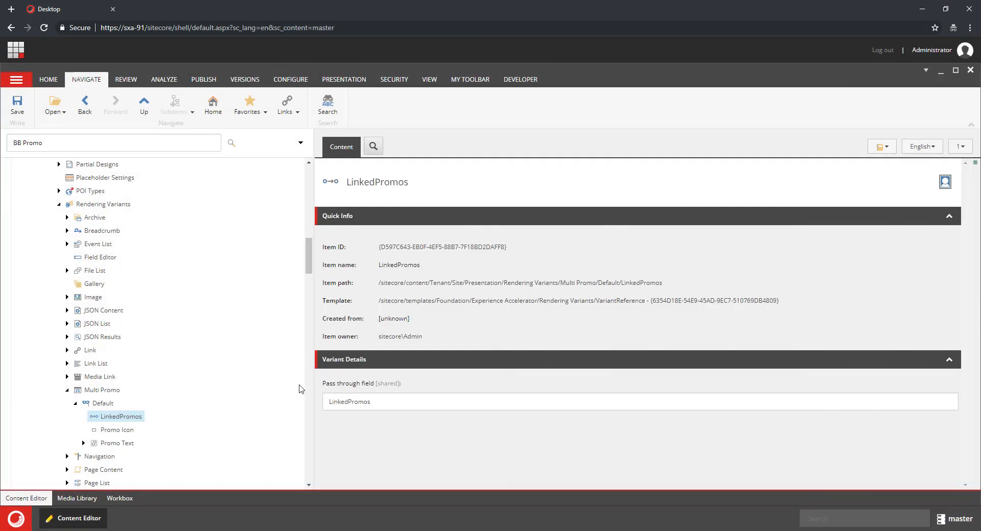
pyautogui.rightClick(119, 418)
pyautogui.moveTo(197, 339)
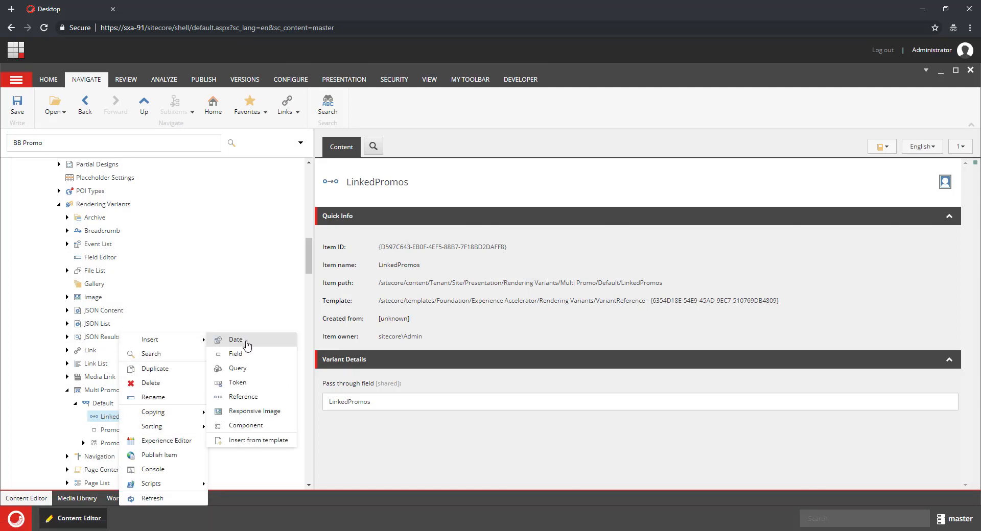
pyautogui.click(266, 306)
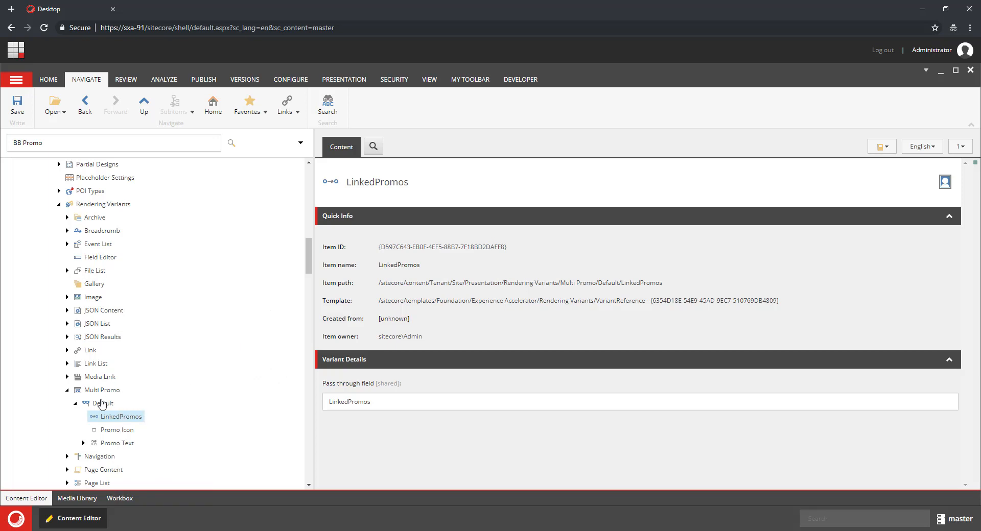
# Insert a Section named Wraper under the Default variant of Multi Promo and move it into the LinkedPromos reference
pyautogui.rightClick(102, 404)
pyautogui.moveTo(169, 340)
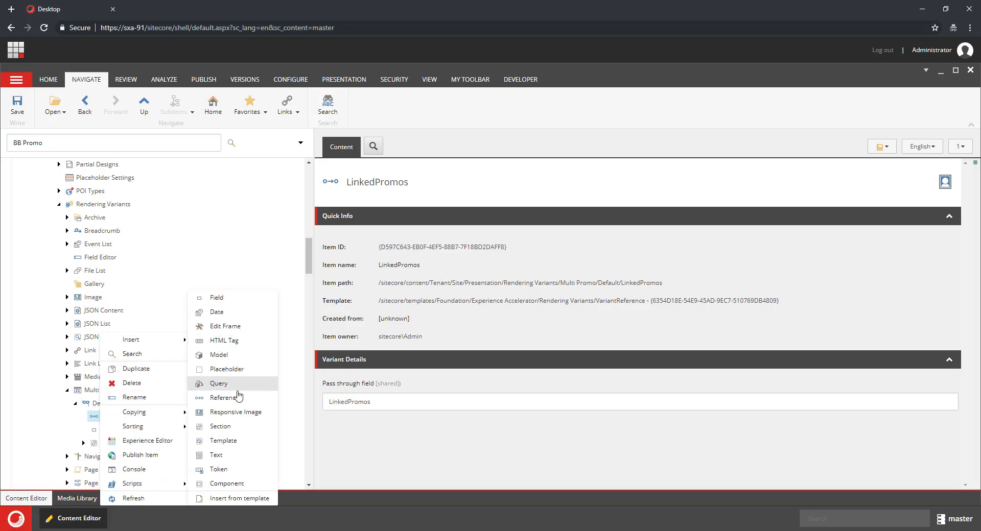
pyautogui.click(242, 428)
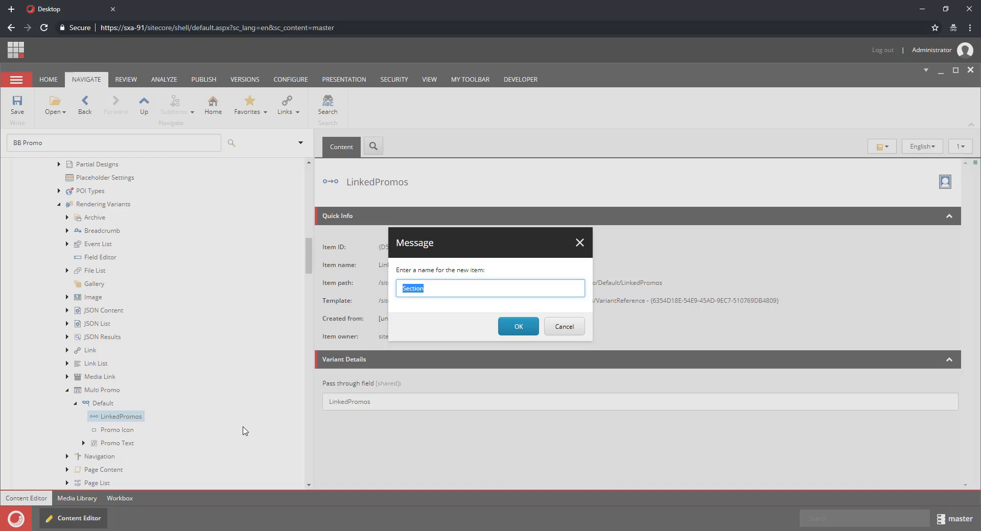
pyautogui.write('Wraper')
pyautogui.press('Return')
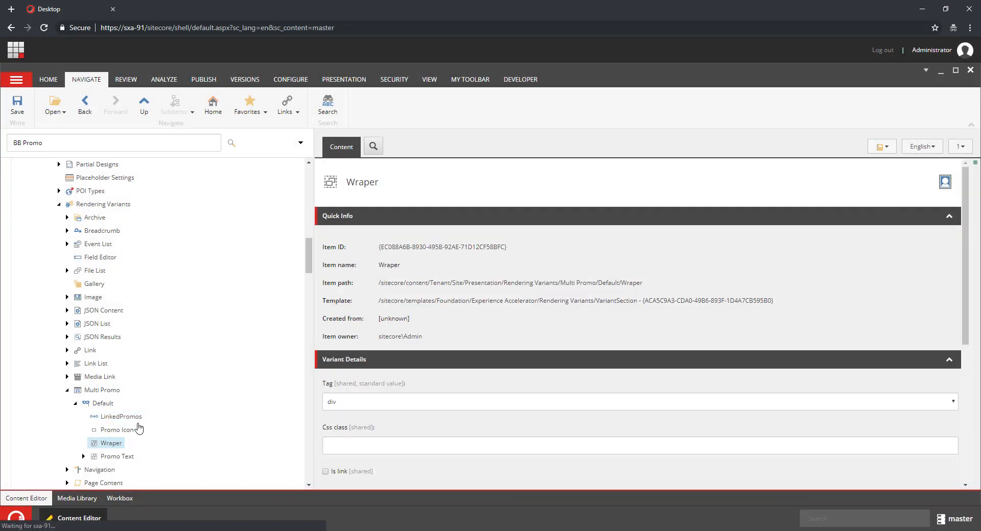
pyautogui.moveTo(110, 444); pyautogui.dragTo(133, 422)
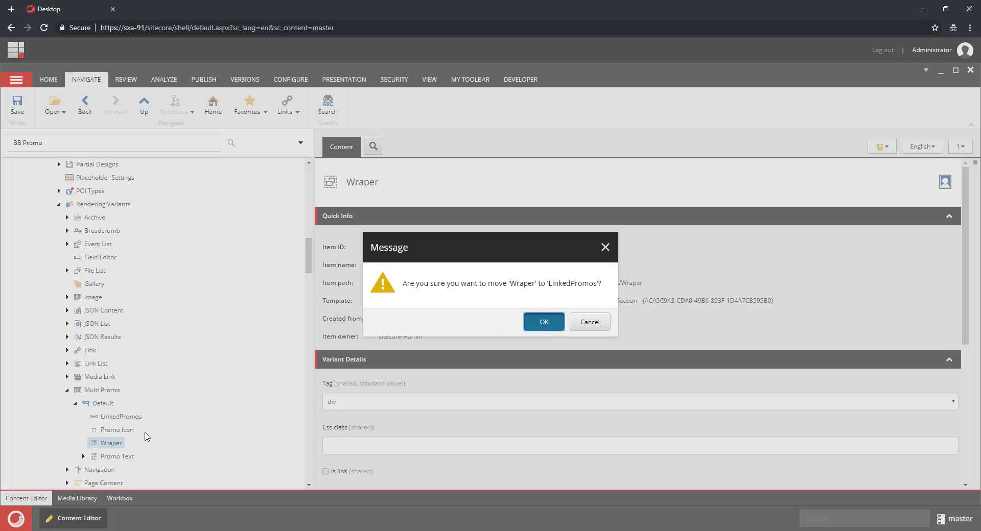
pyautogui.click(544, 323)
# Move the Promo Icon and Promo Text items of the Default variant into the Wraper section
pyautogui.moveTo(110, 448); pyautogui.dragTo(118, 432)
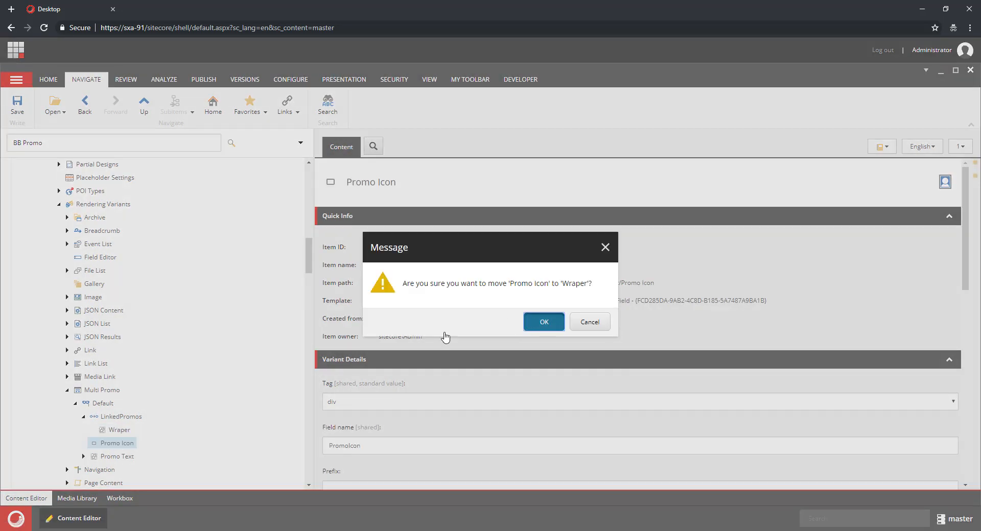
pyautogui.press('Return')
pyautogui.moveTo(92, 459); pyautogui.dragTo(119, 433)
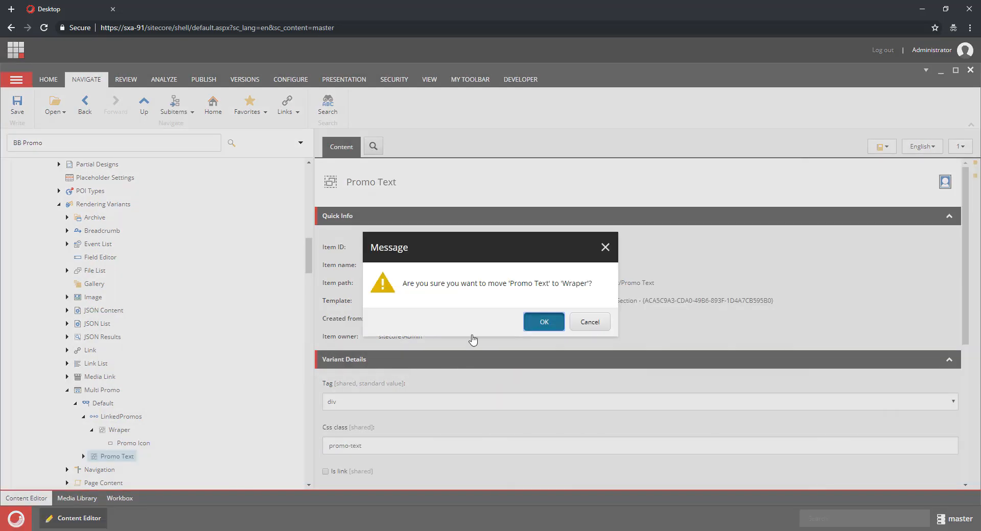
pyautogui.press('Return')
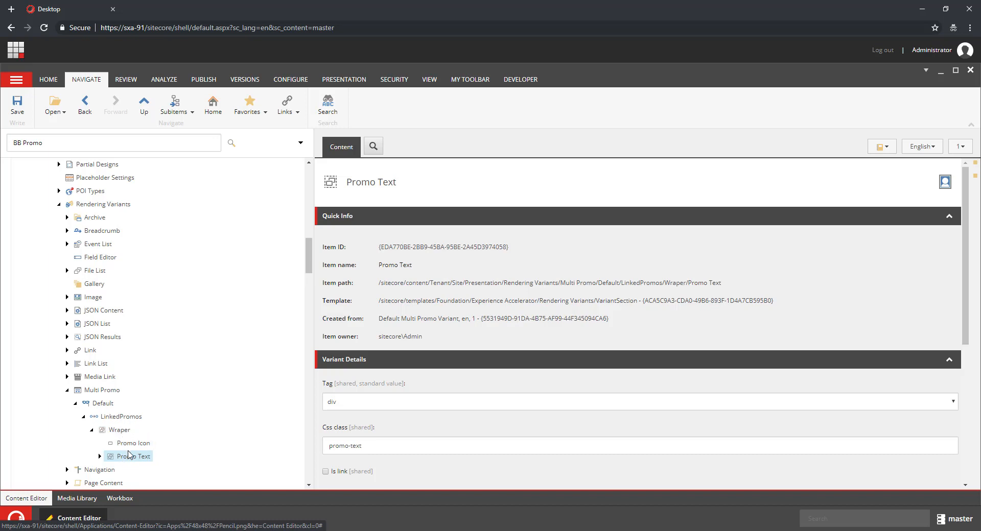
# Set the CSS class of the Wraper section to col-md-4 and save it
pyautogui.click(124, 432)
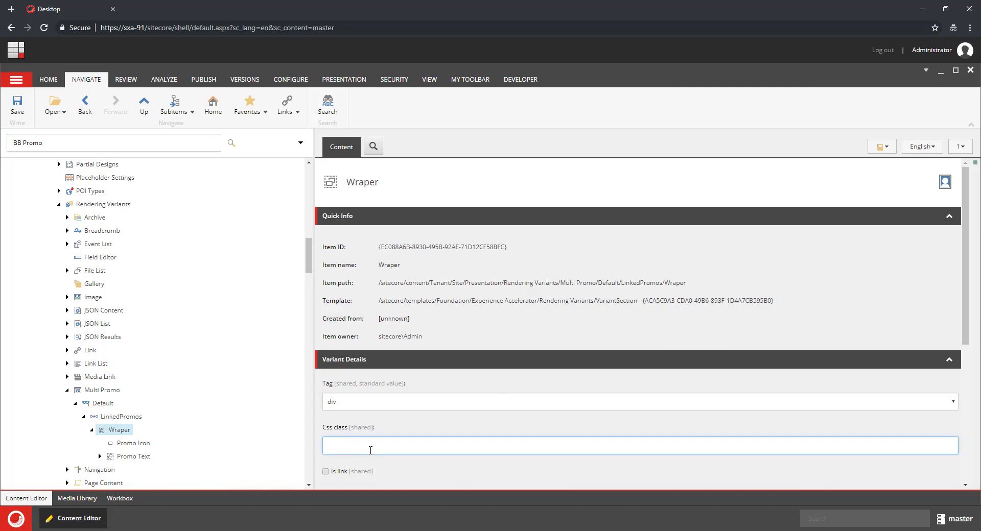
pyautogui.write('col-md-4')
pyautogui.hotkey('ctrl', 's')
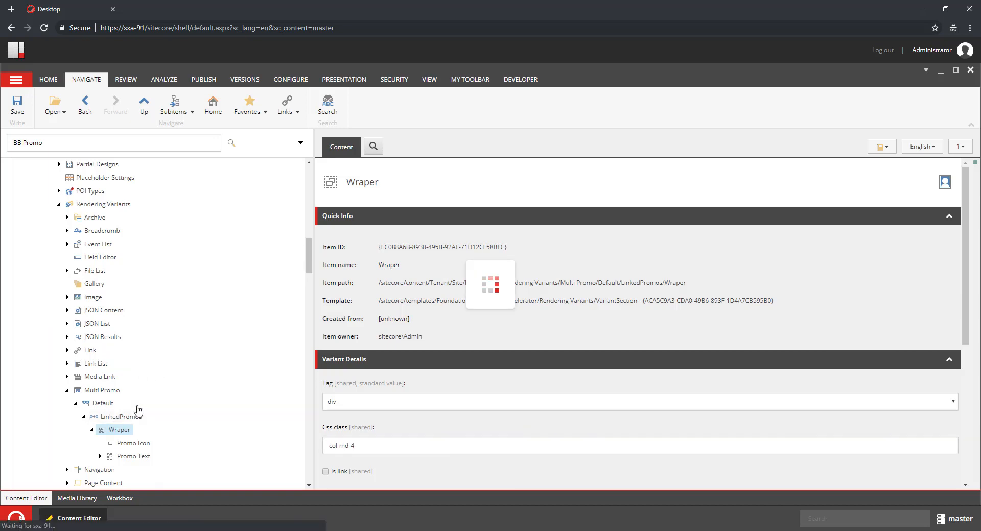
# Set the CSS class of the Multi Promo Default variant to row and save it
pyautogui.click(97, 404)
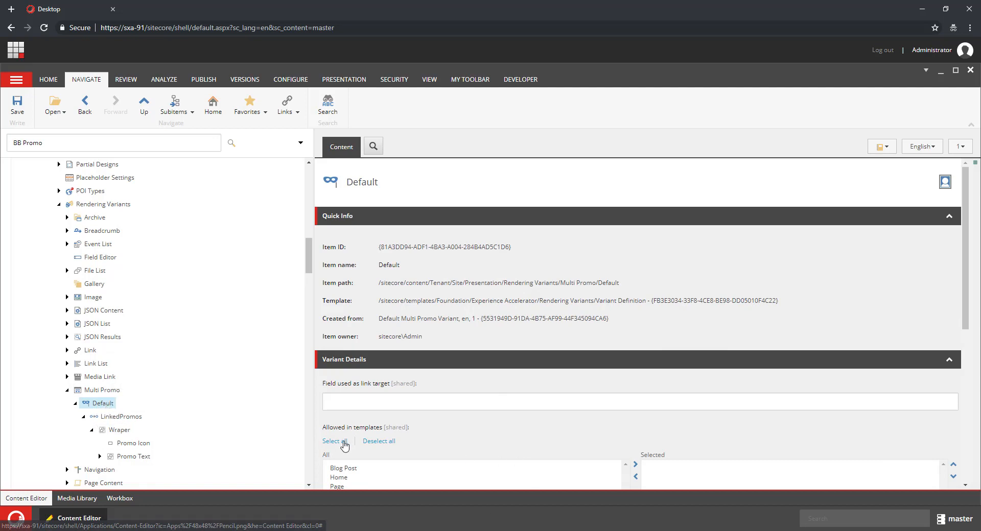
pyautogui.scroll(-6, 471, 406)
pyautogui.click(367, 428)
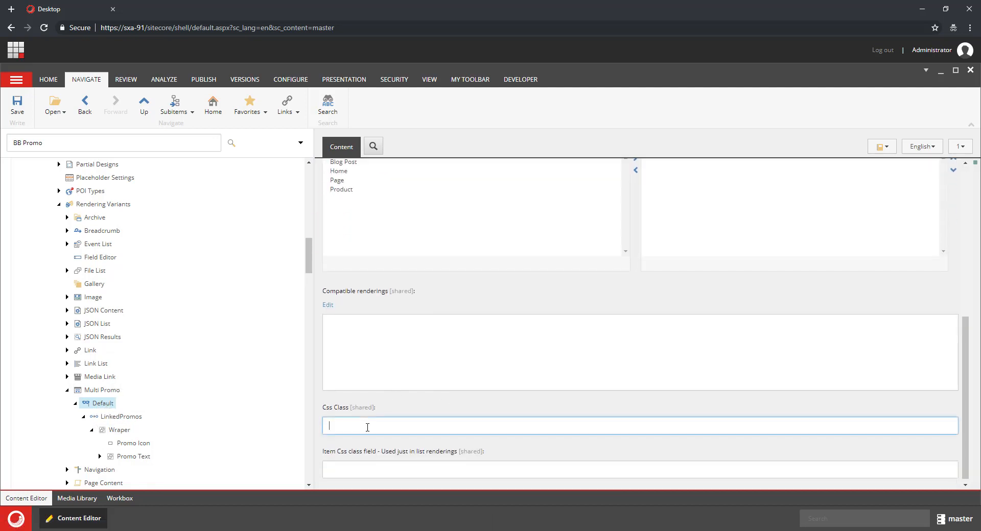
pyautogui.write('row')
pyautogui.hotkey('ctrl', 's')
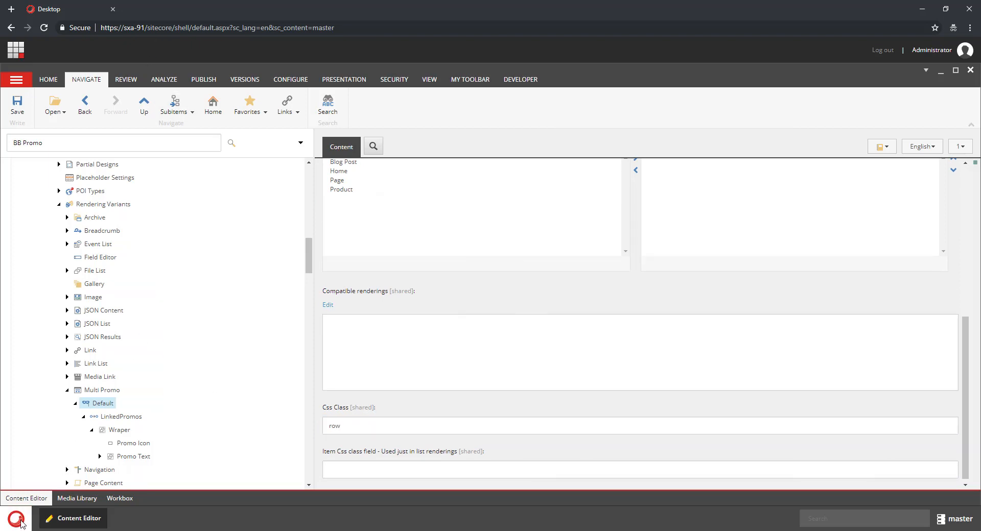
# Open the Home item of Tenant/Site in the Experience Editor
pyautogui.click(20, 521)
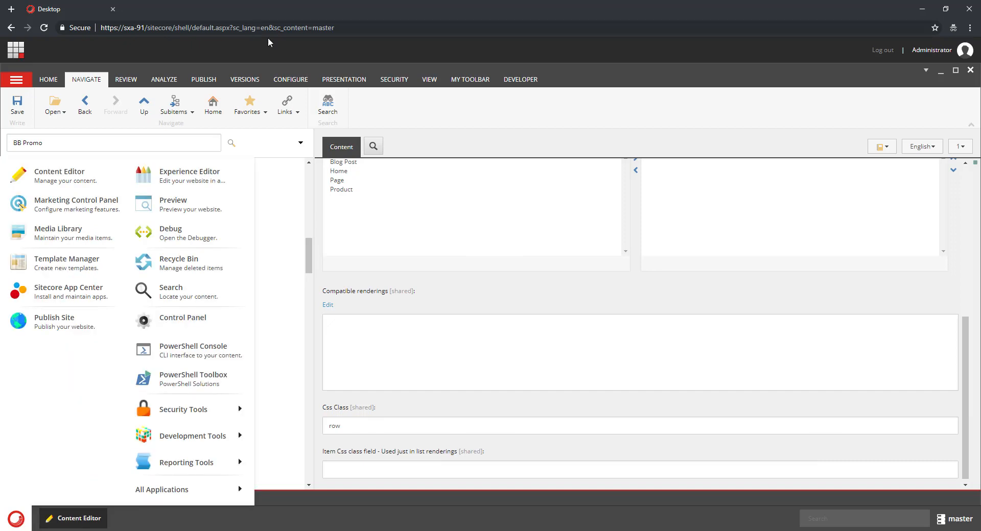
pyautogui.click(240, 219)
pyautogui.scroll(10, 237, 226)
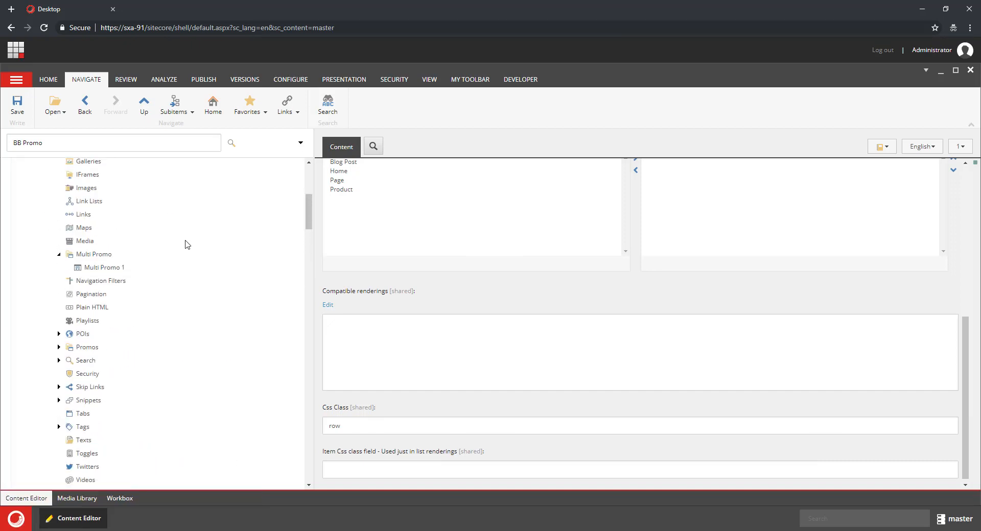
pyautogui.scroll(5, 182, 240)
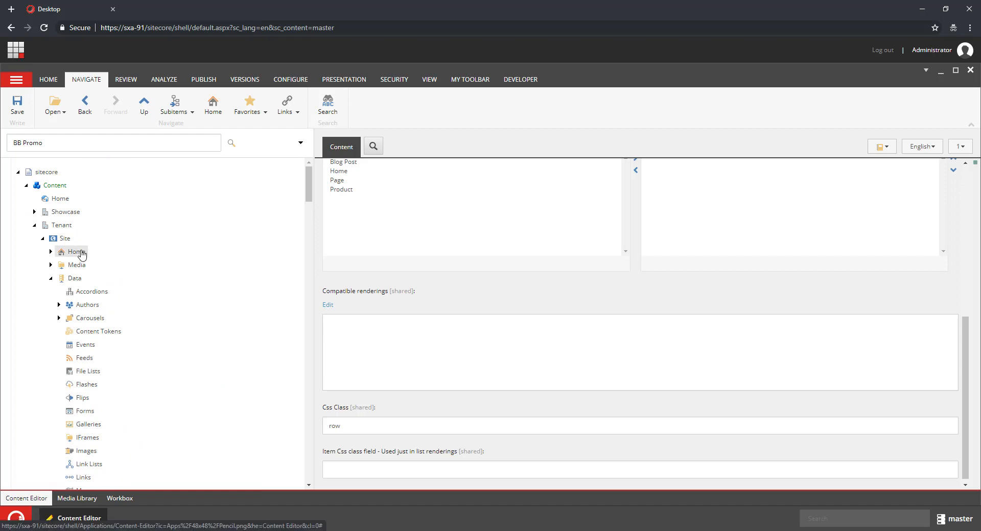
pyautogui.rightClick(81, 255)
pyautogui.click(128, 358)
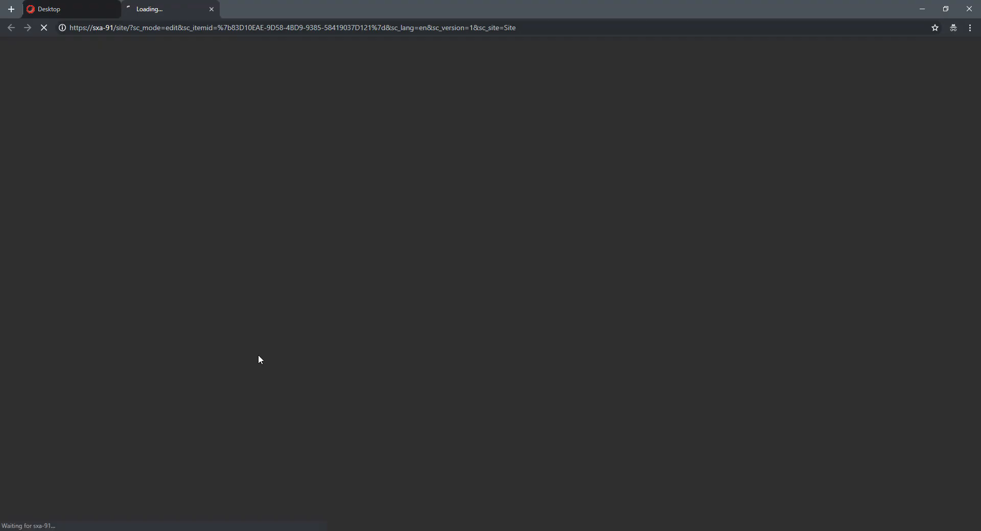
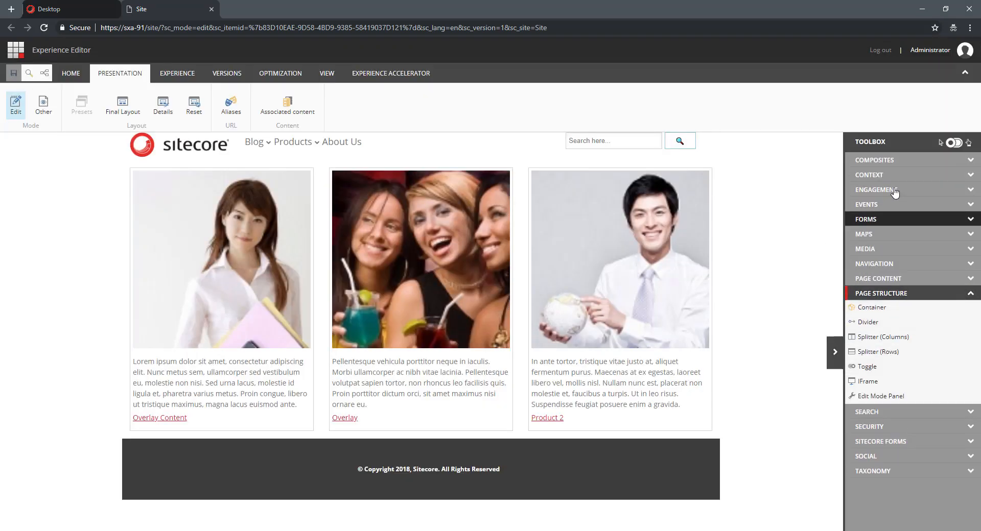
# Collapse the Page Structure group of the toolbox and go to the Product 1 Variant 1 page of the site
pyautogui.click(882, 294)
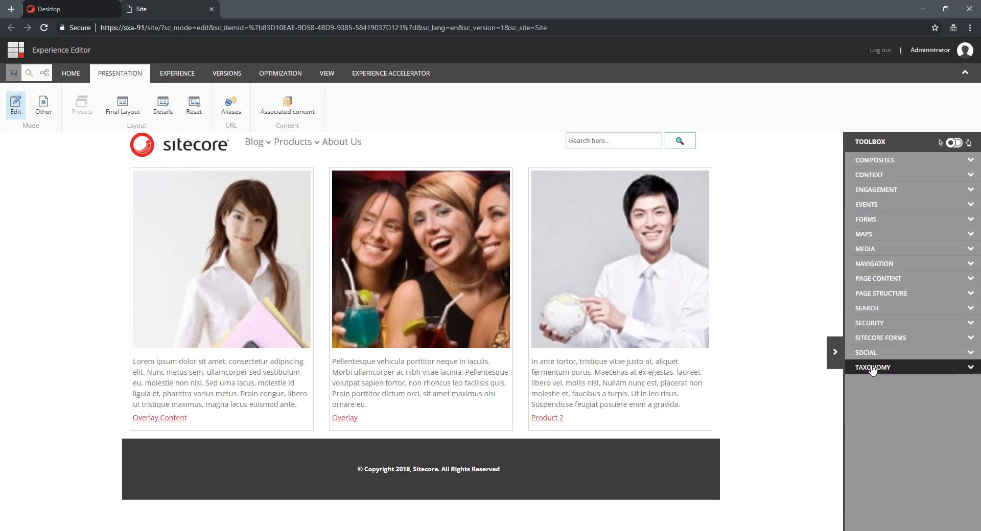
pyautogui.rightClick(253, 149)
pyautogui.click(251, 162)
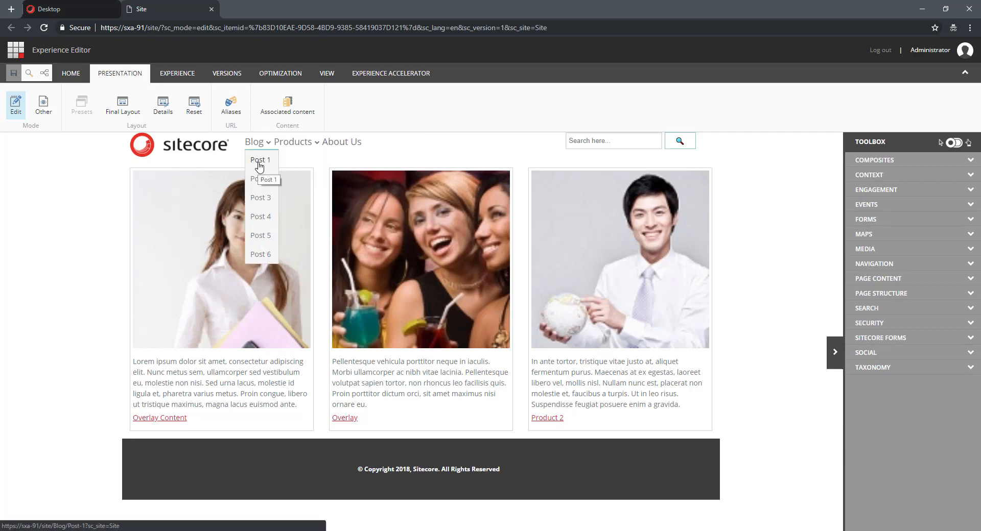
pyautogui.rightClick(261, 200)
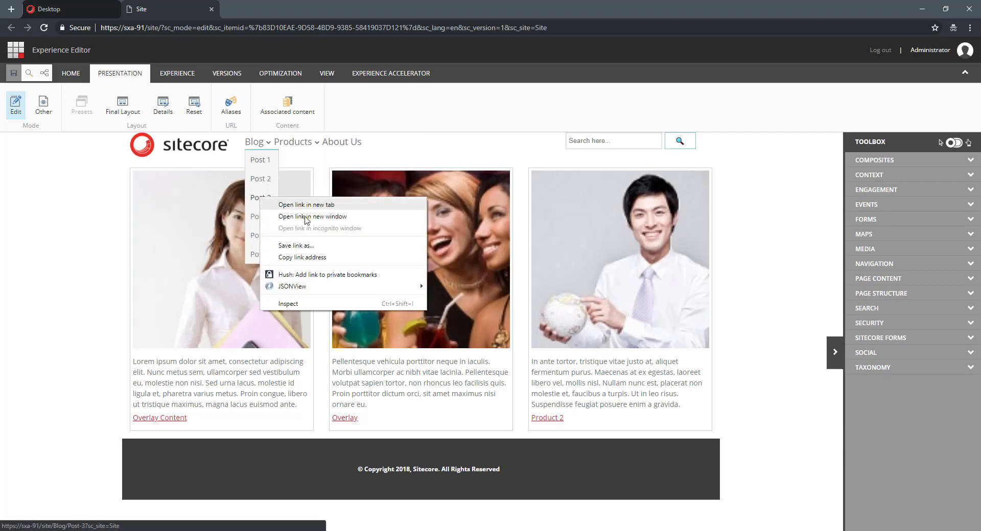
pyautogui.click(253, 200)
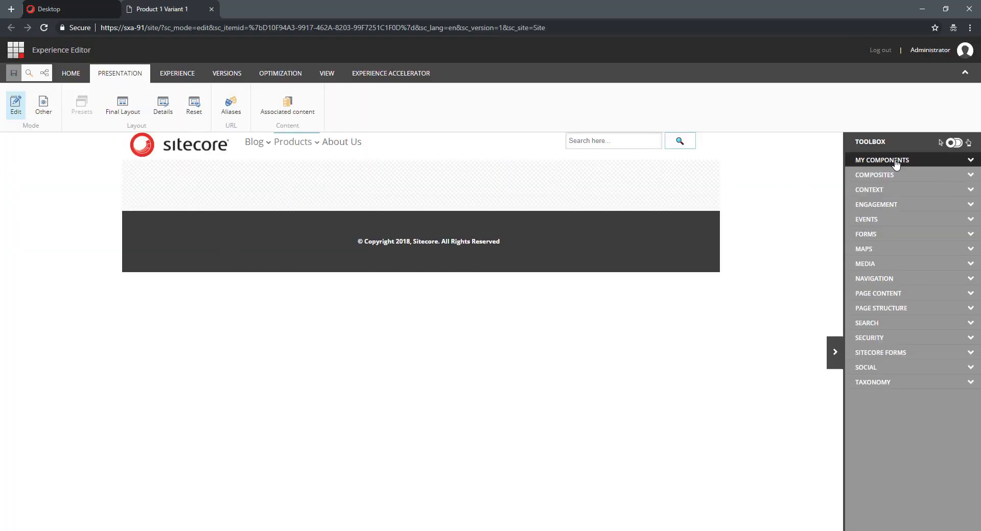
# Add the Multi Promo rendering from My Components to the page's empty placeholder with Multi Promo 1 as its associated content
pyautogui.click(895, 161)
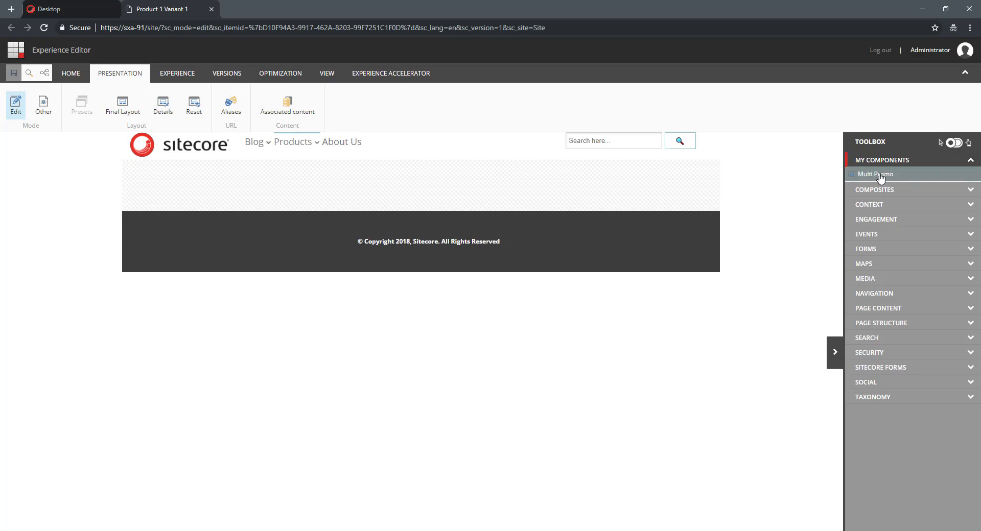
pyautogui.moveTo(880, 177); pyautogui.dragTo(480, 190)
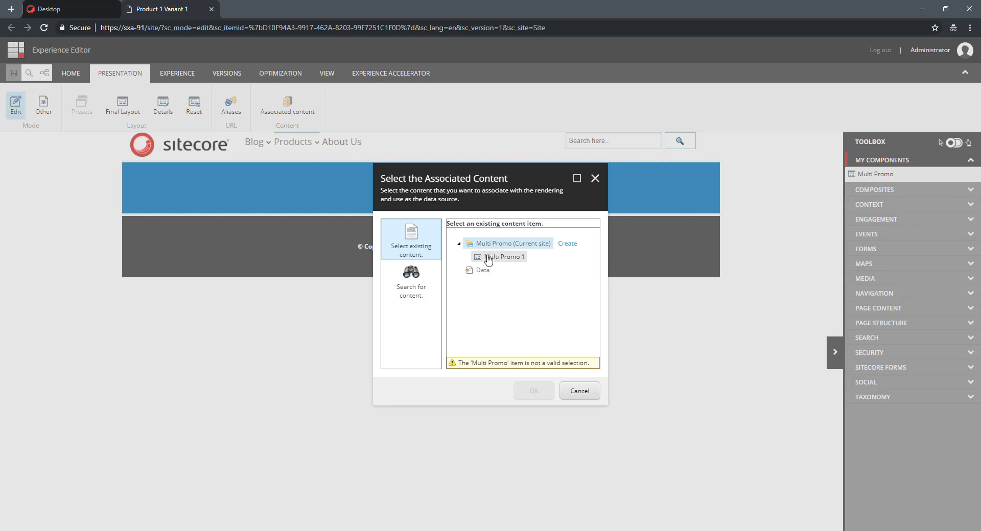
pyautogui.click(495, 259)
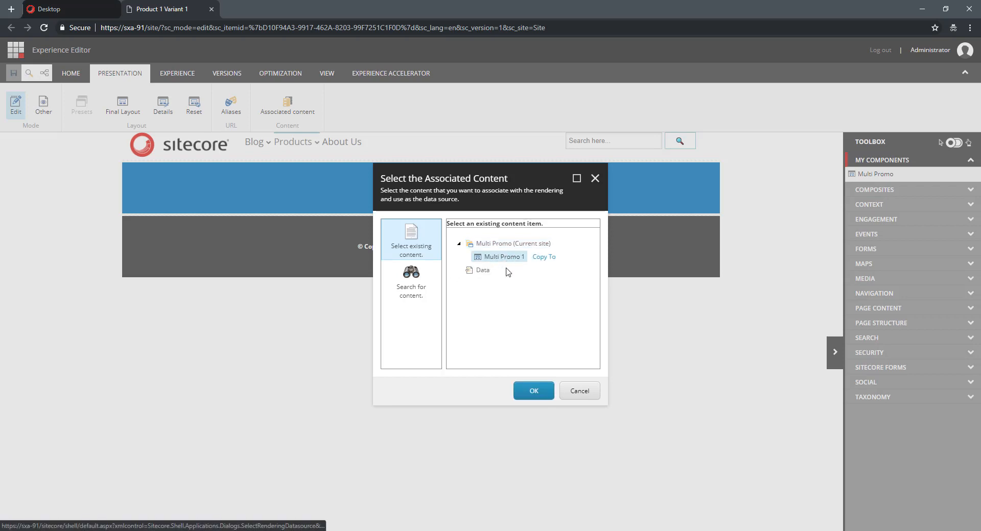
pyautogui.click(534, 392)
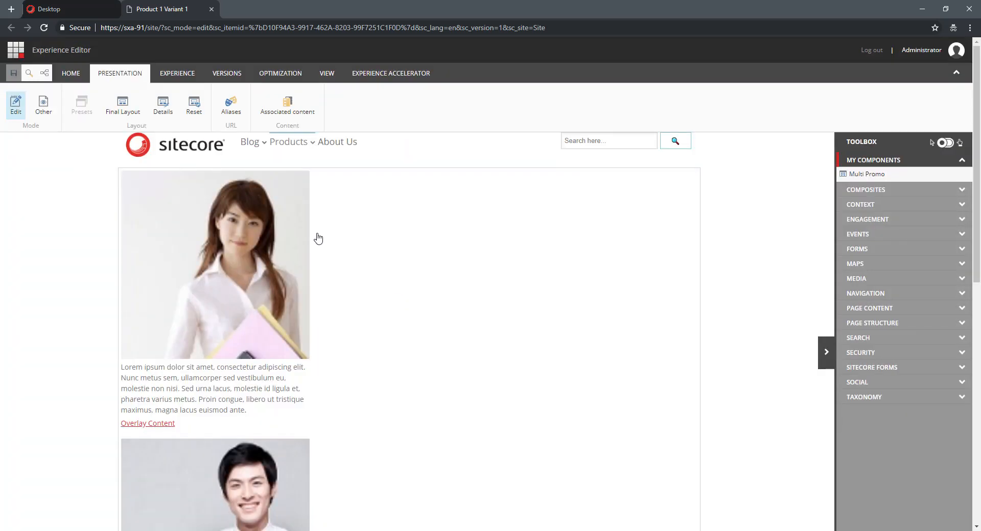
pyautogui.scroll(-7, 248, 372)
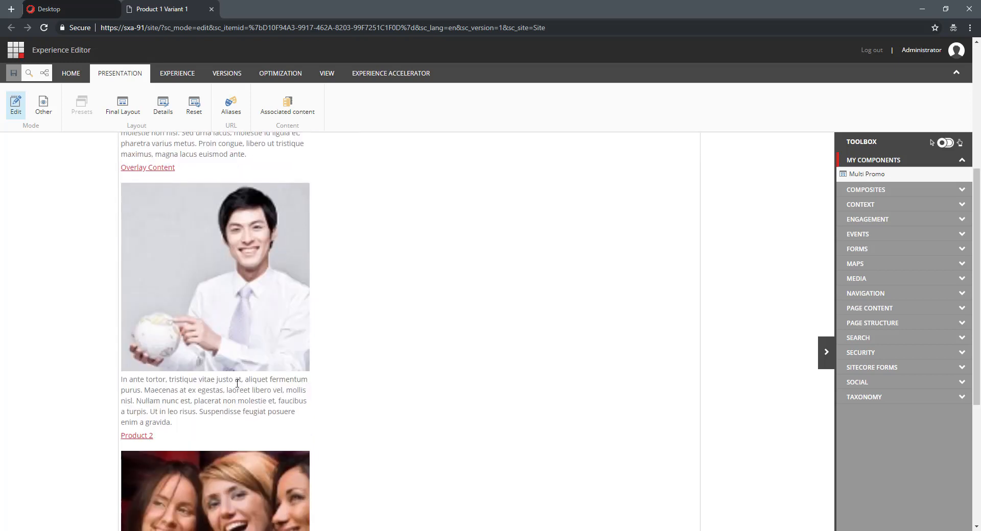
pyautogui.scroll(6, 223, 239)
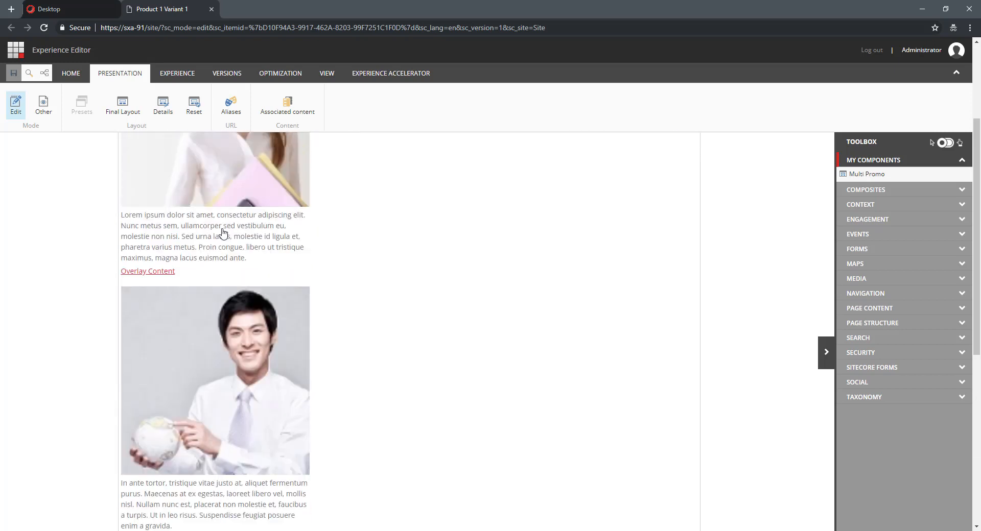
# Open the related item of the Multi Promo component, examine its LinkedPromos field, and close the item editor
pyautogui.click(81, 4)
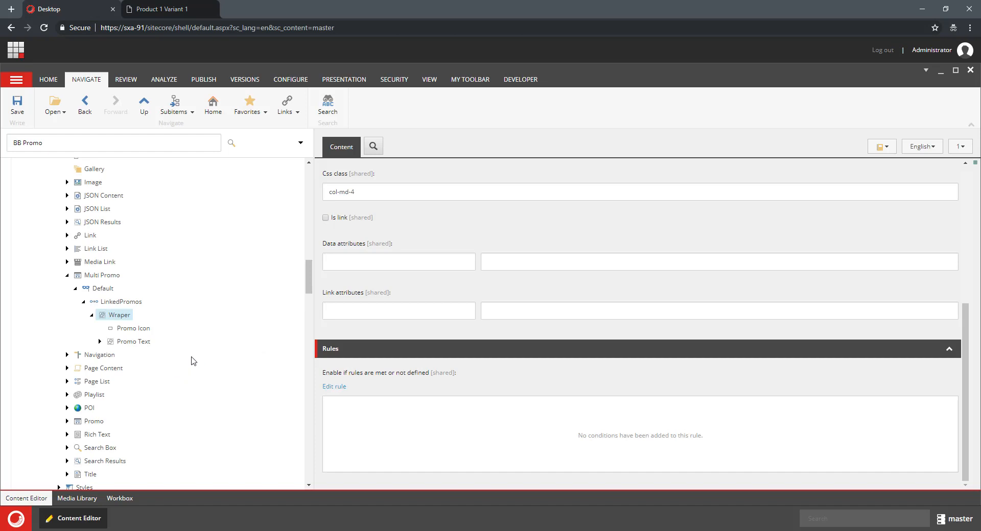
pyautogui.click(158, 9)
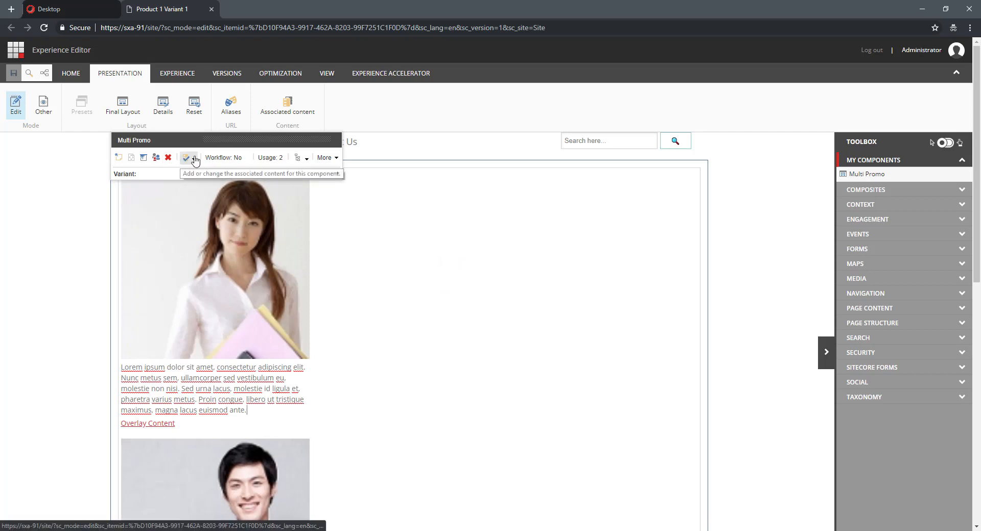
pyautogui.click(322, 158)
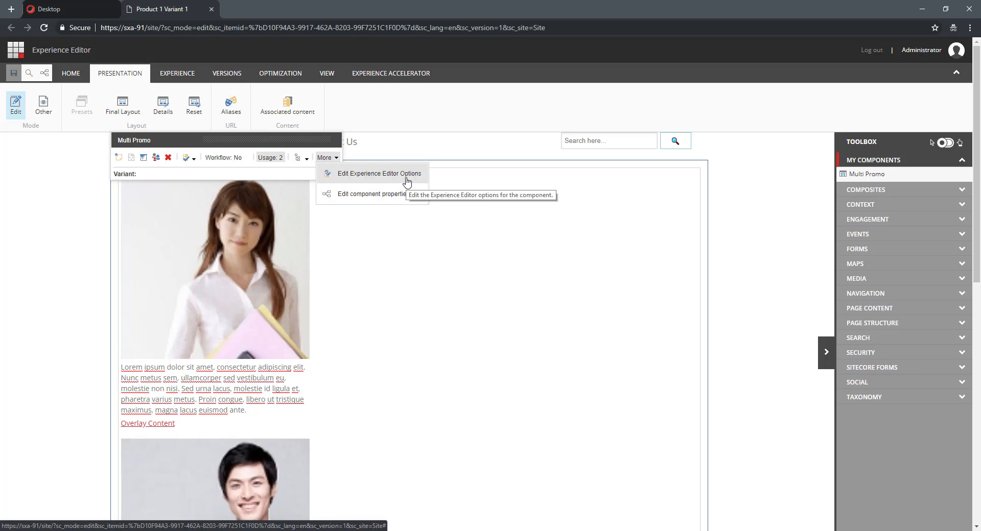
pyautogui.click(189, 159)
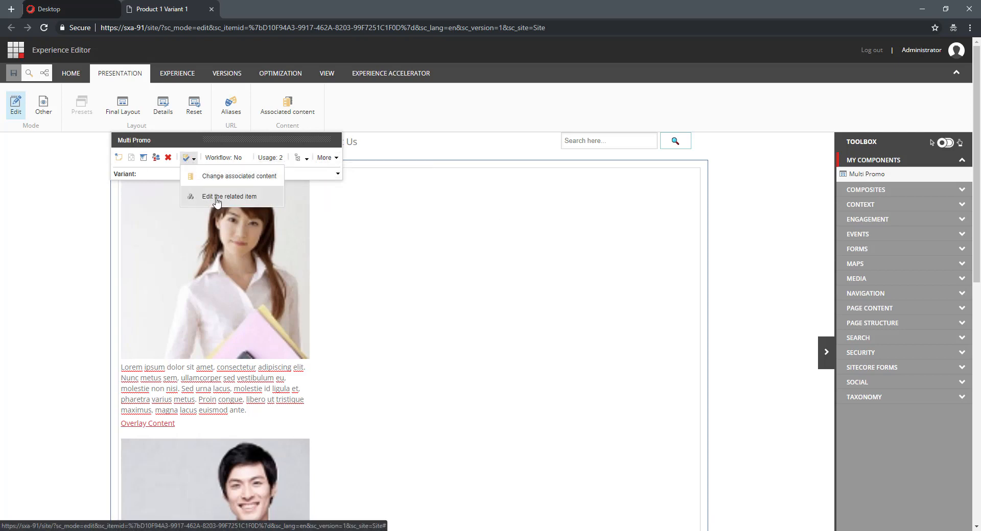
pyautogui.click(225, 199)
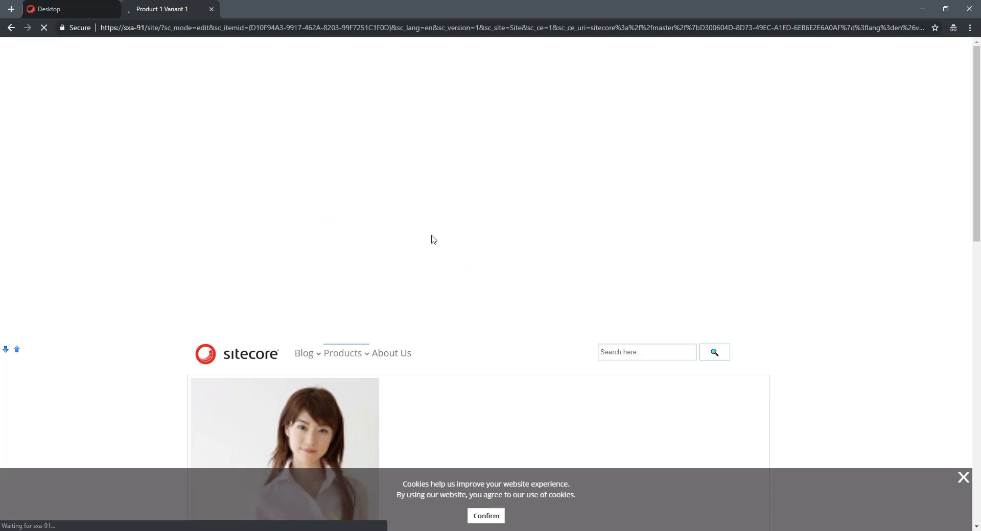
pyautogui.scroll(-3, 522, 224)
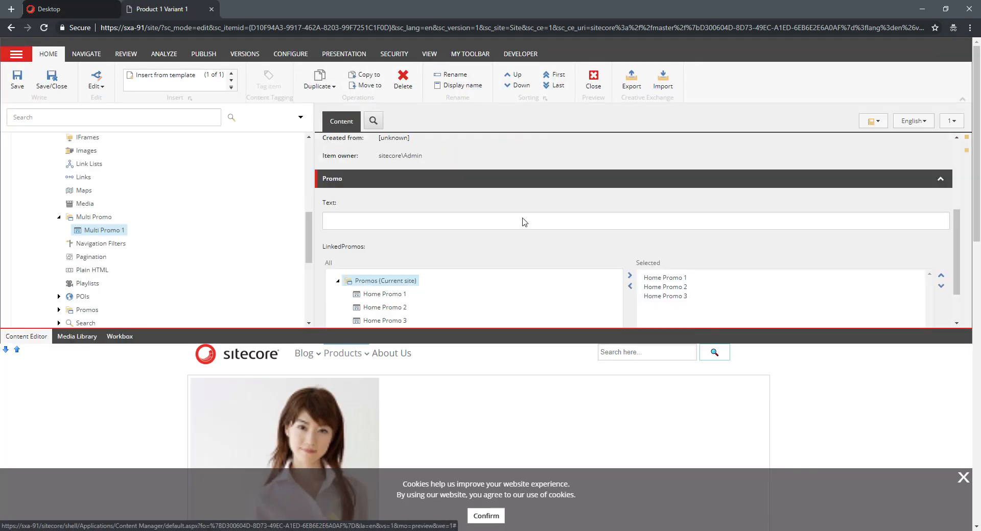
pyautogui.scroll(-2, 524, 222)
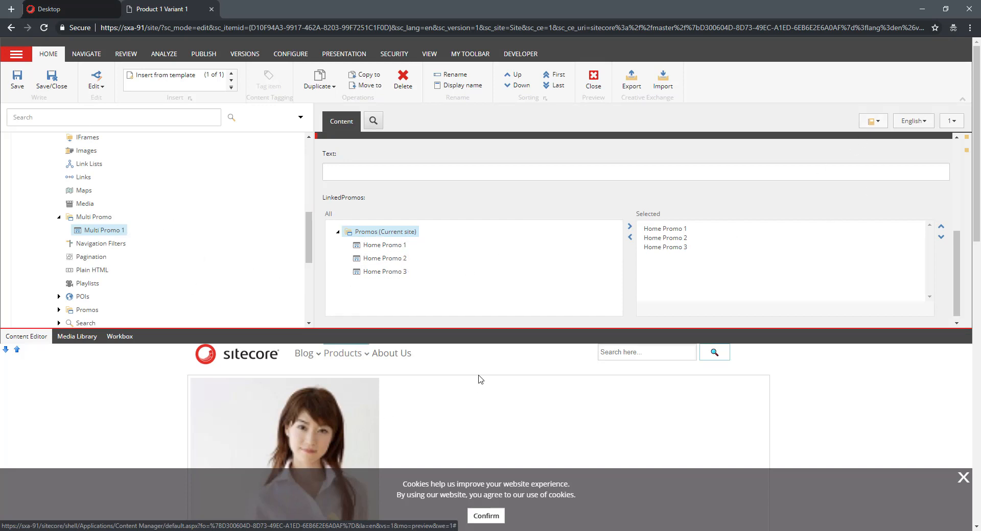
pyautogui.doubleClick(356, 198)
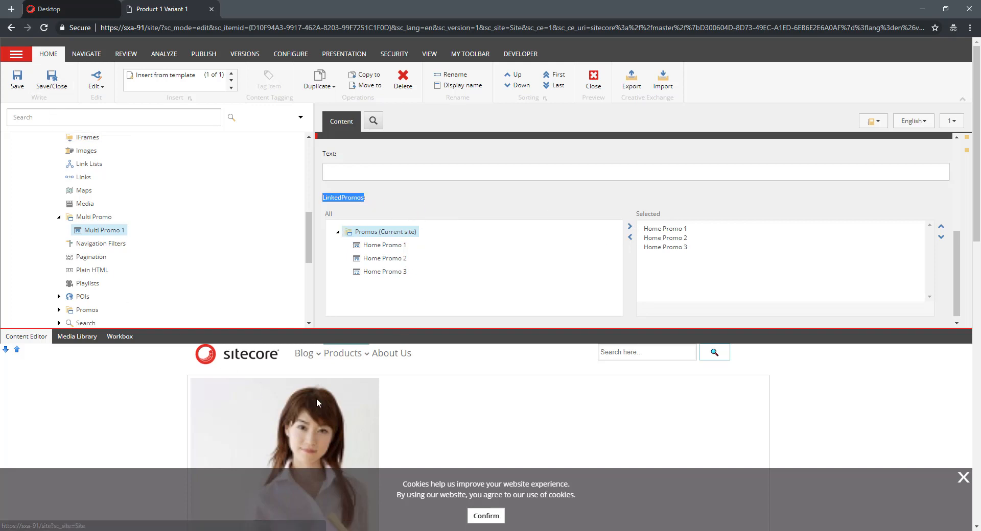
pyautogui.click(475, 413)
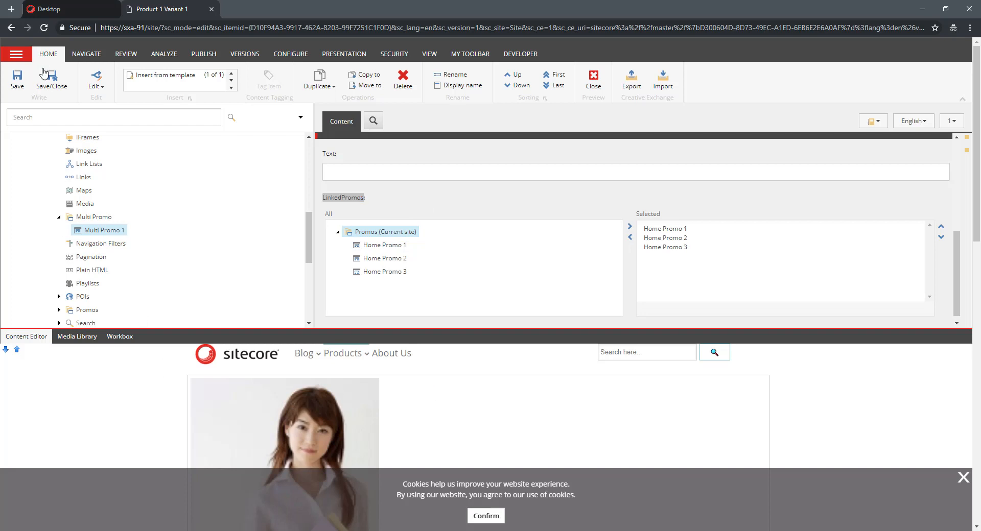
pyautogui.click(593, 80)
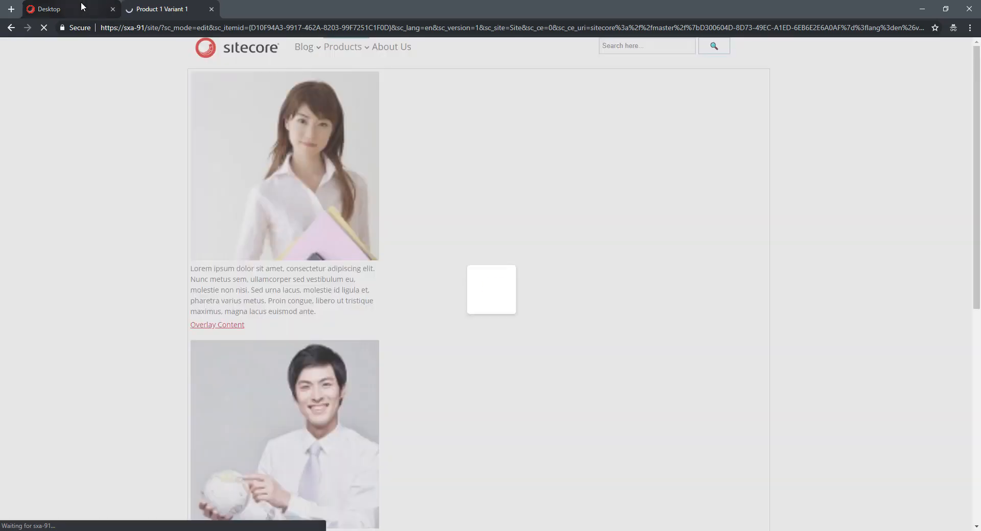
# Switch the Sitecore desktop to the core database and open the Content Editor there
pyautogui.click(79, 9)
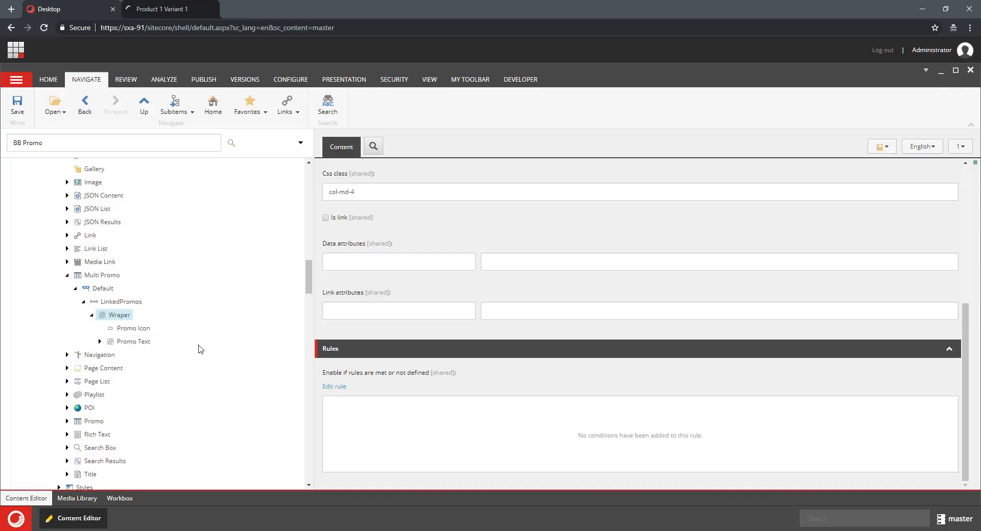
pyautogui.click(957, 517)
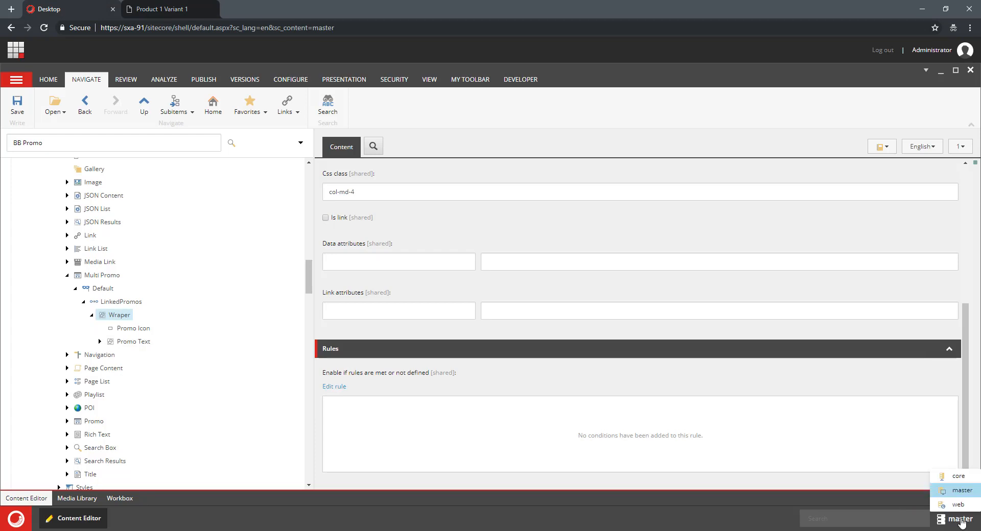
pyautogui.click(960, 479)
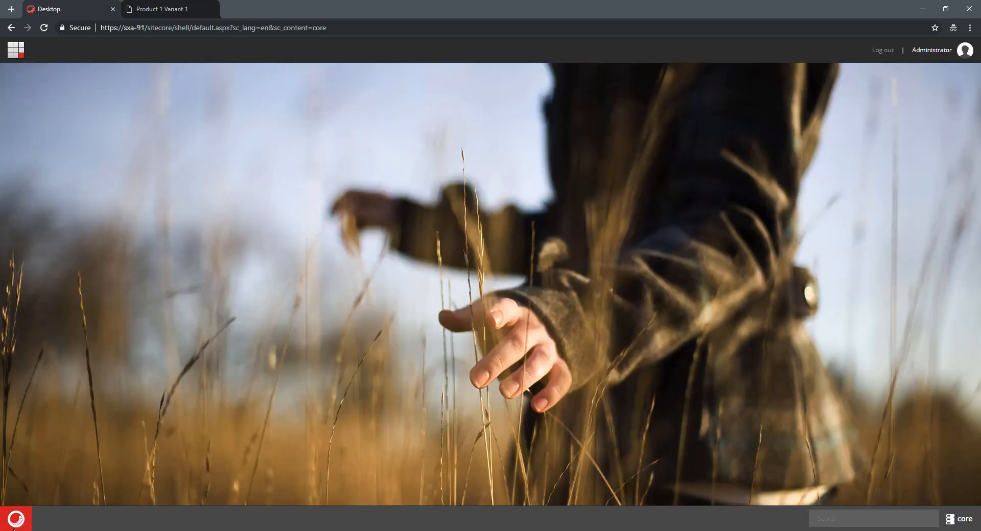
pyautogui.click(14, 529)
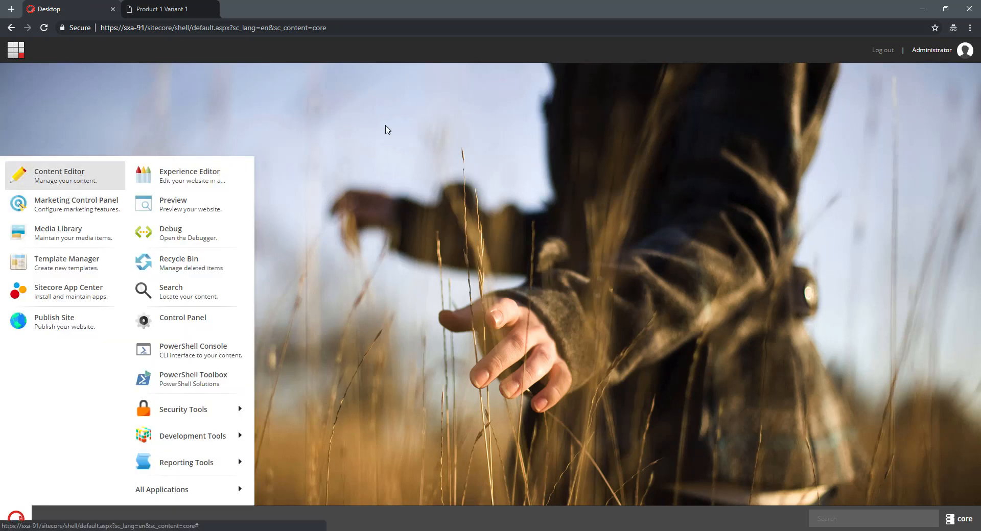
pyautogui.click(387, 129)
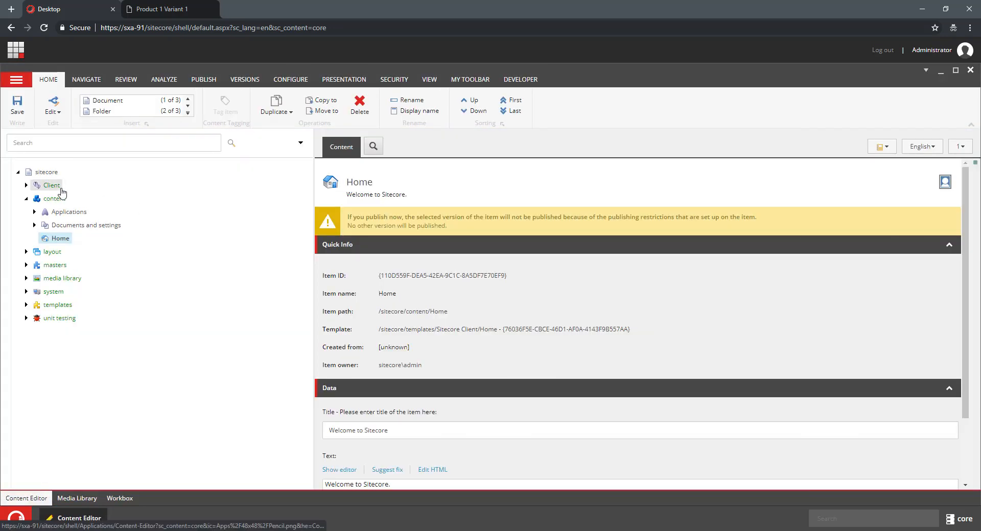
# Search the core database for Configuration and open Edit Configuration Item under Custom Experience Buttons
pyautogui.click(124, 145)
pyautogui.write('c')
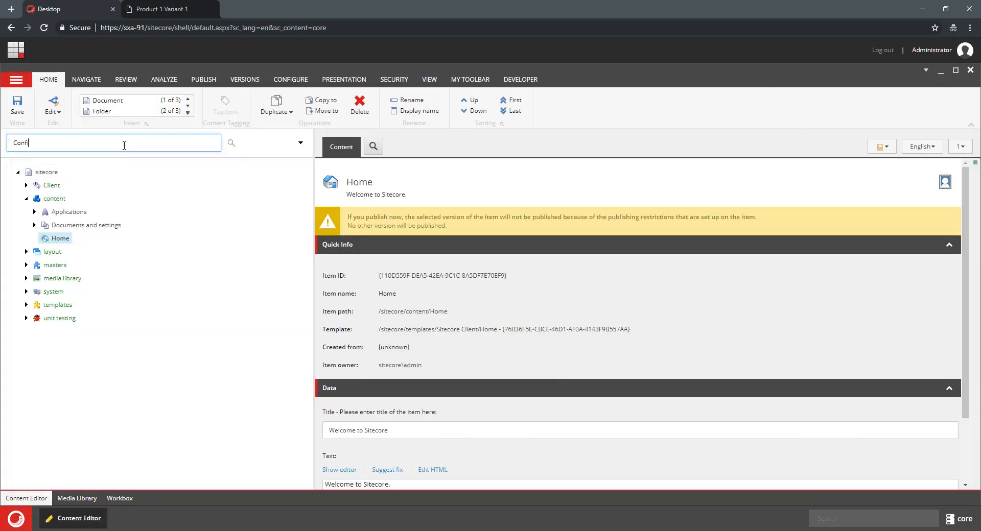
pyautogui.press('Return')
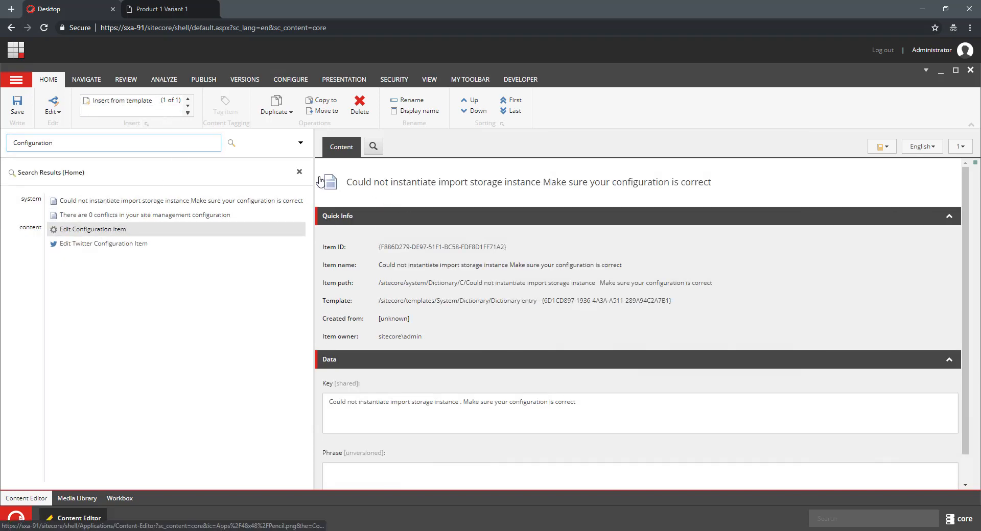
pyautogui.click(300, 174)
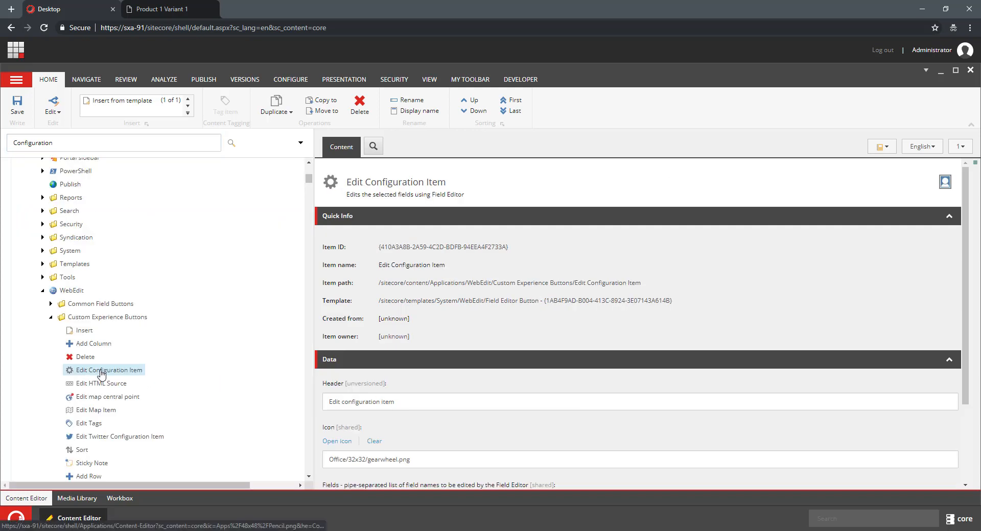
# Duplicate Edit Configuration Item under Custom Experience Buttons and name the copy Edit Muti Promo
pyautogui.rightClick(100, 372)
pyautogui.click(156, 369)
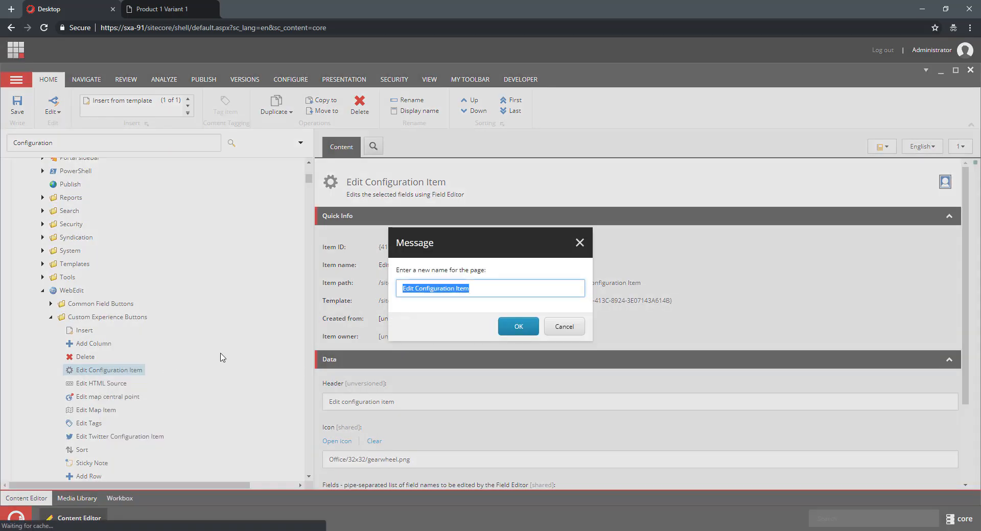
pyautogui.write('Edit Muti')
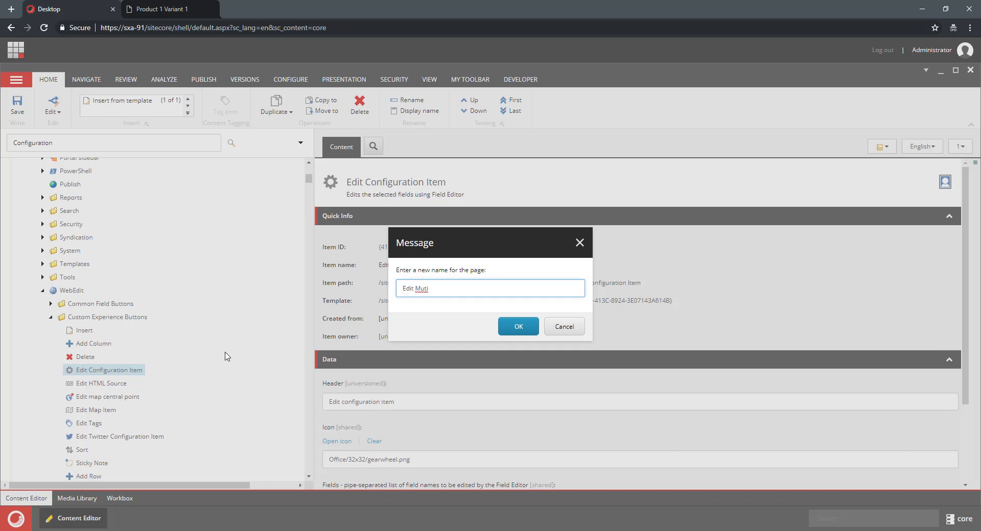
pyautogui.write('Promo')
pyautogui.press('Return')
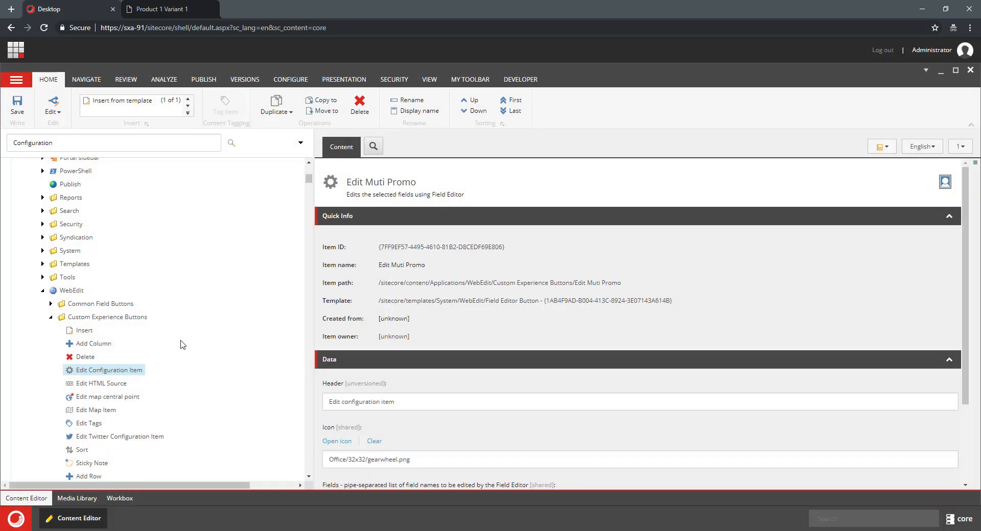
# Replace the new button's list of editable fields with LinkedPromos|PromoText and save the item
pyautogui.scroll(-1, 117, 427)
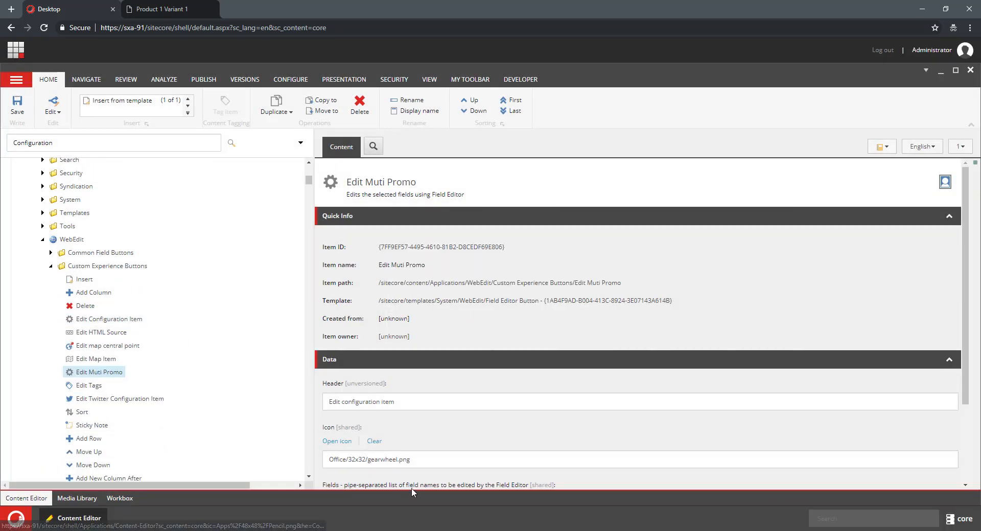
pyautogui.scroll(-2, 439, 388)
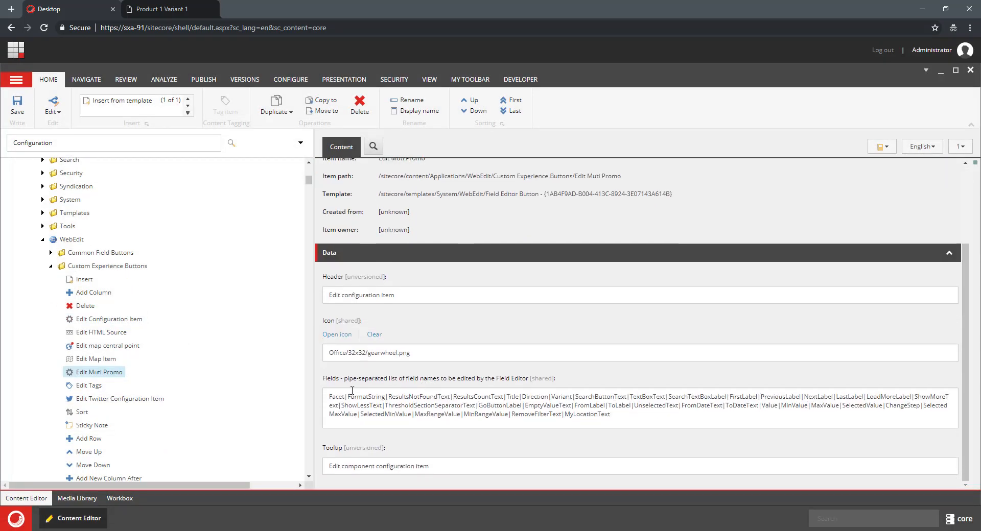
pyautogui.moveTo(330, 398); pyautogui.dragTo(692, 448)
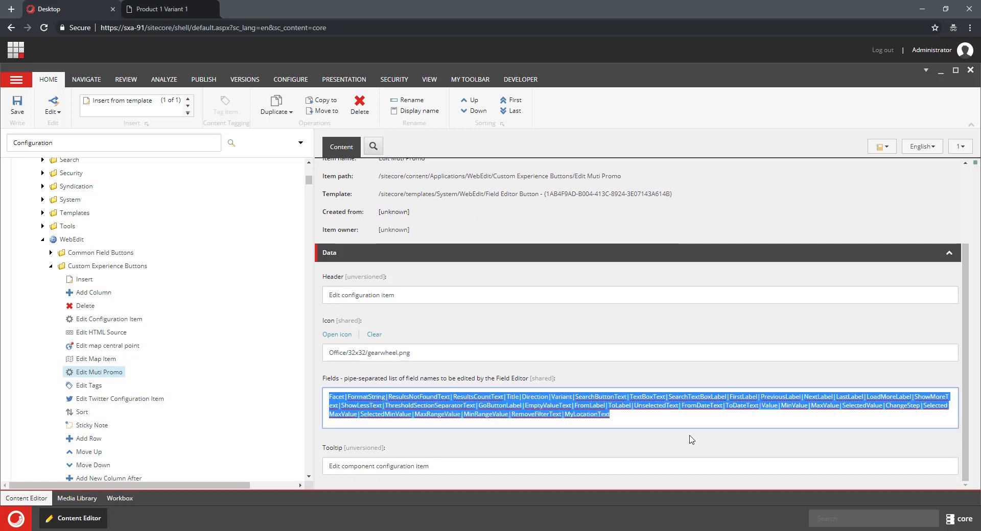
pyautogui.write('LinkedPromos')
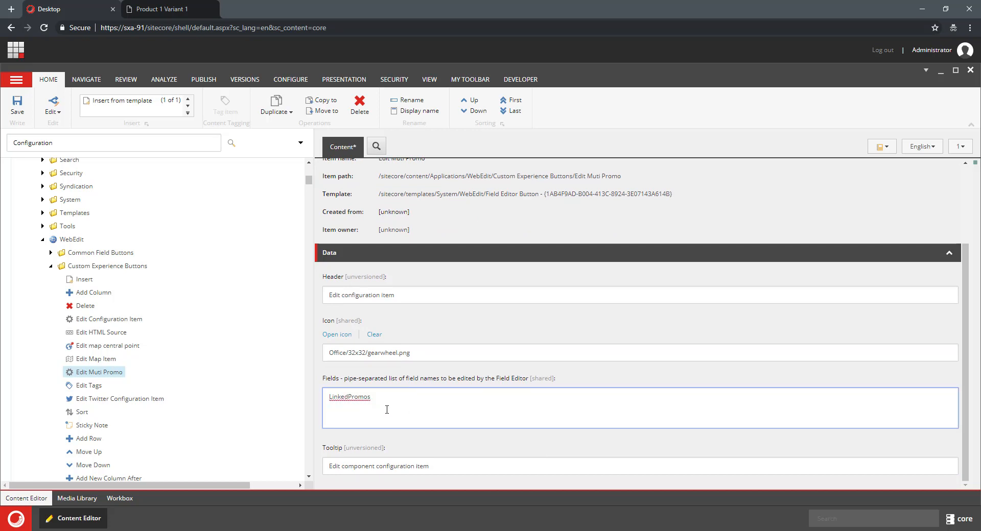
pyautogui.write('|PromoText')
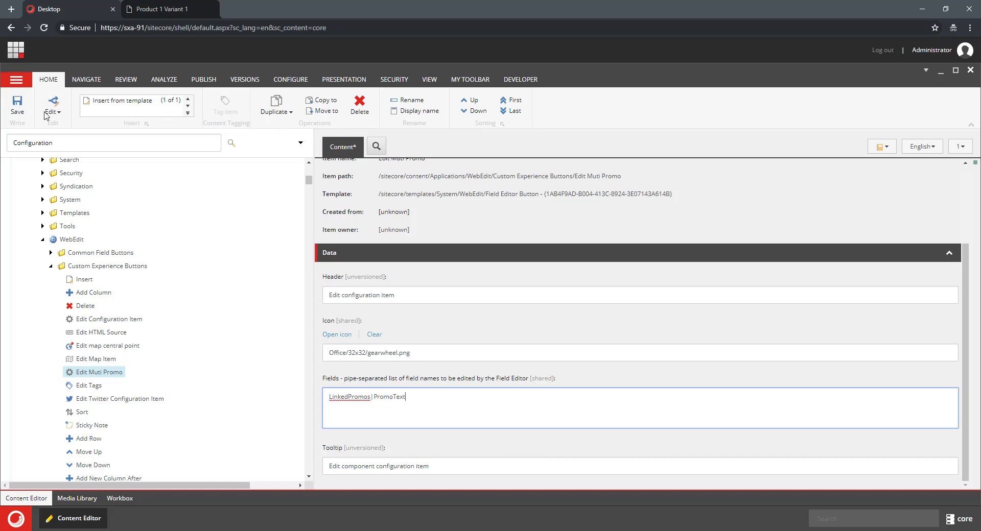
pyautogui.hotkey('ctrl', 's')
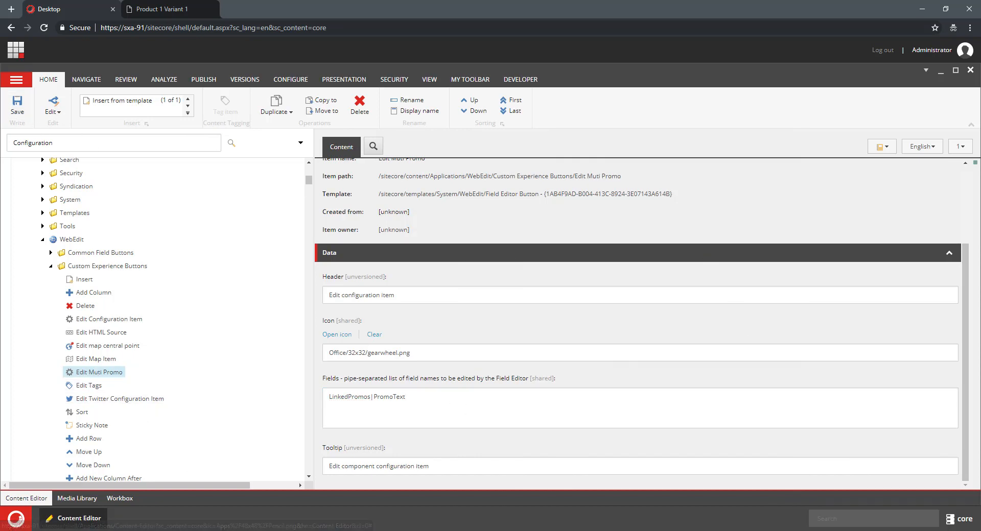
# Switch the Sitecore desktop back to the master database and open the Content Editor there
pyautogui.click(960, 519)
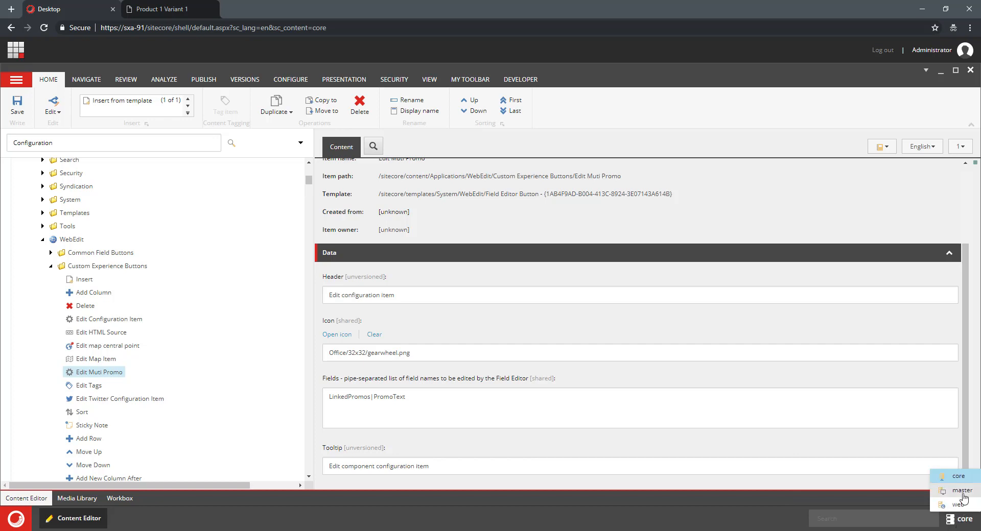
pyautogui.click(962, 490)
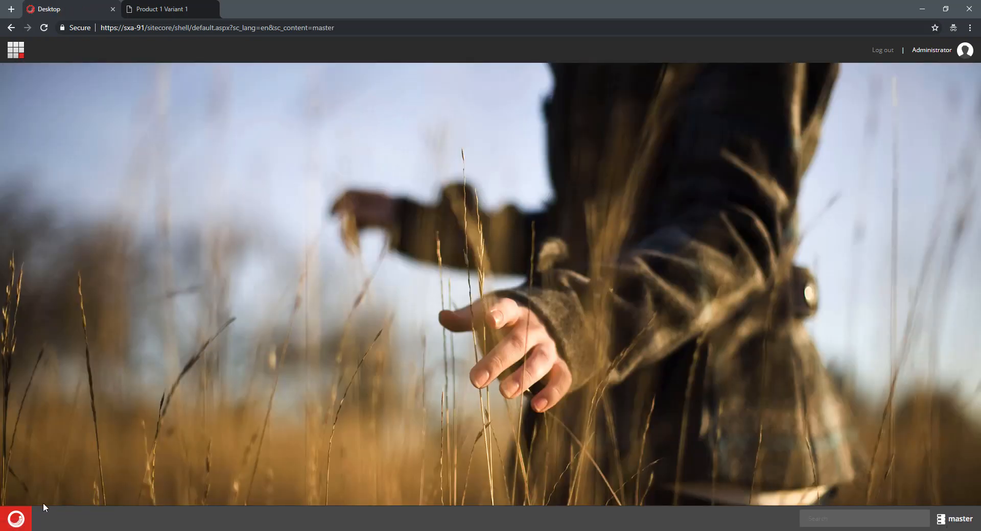
pyautogui.click(19, 522)
pyautogui.click(64, 173)
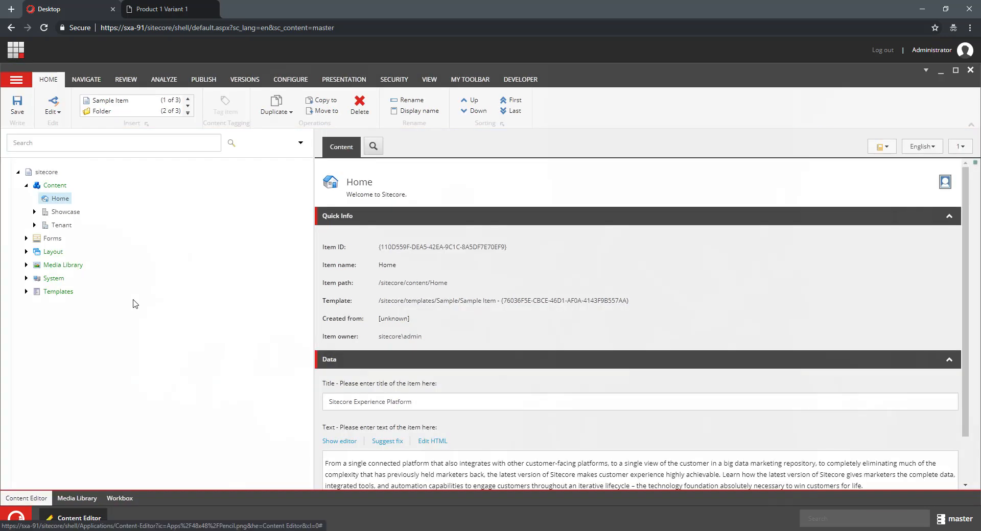
# Open the Multi Promo rendering in Layout/Renderings/Feature/Custom Features/My Components
pyautogui.click(26, 253)
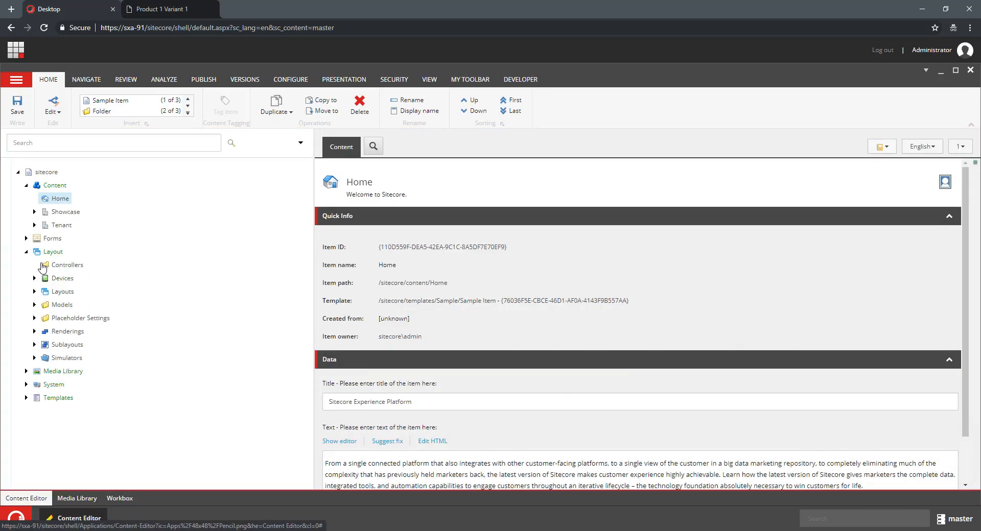
pyautogui.click(34, 331)
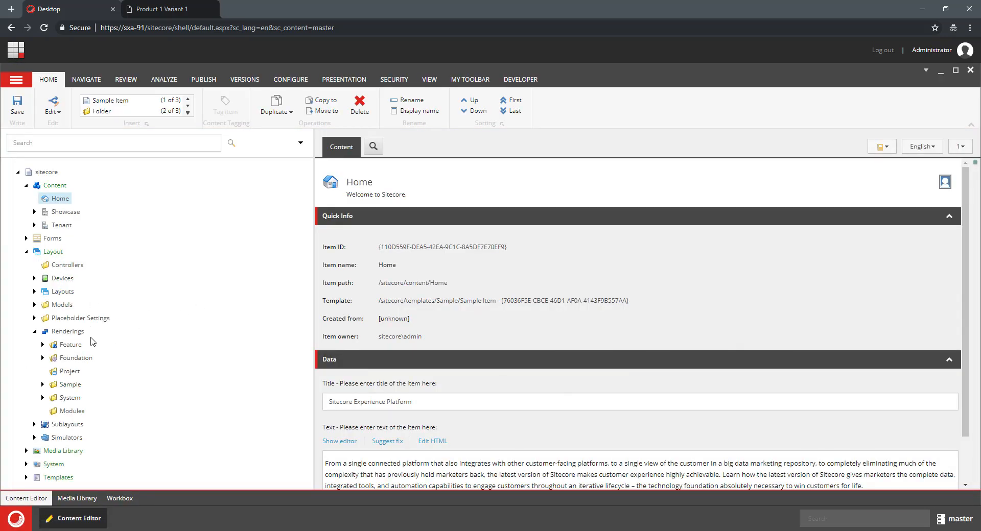
pyautogui.click(42, 344)
pyautogui.scroll(-1, 234, 339)
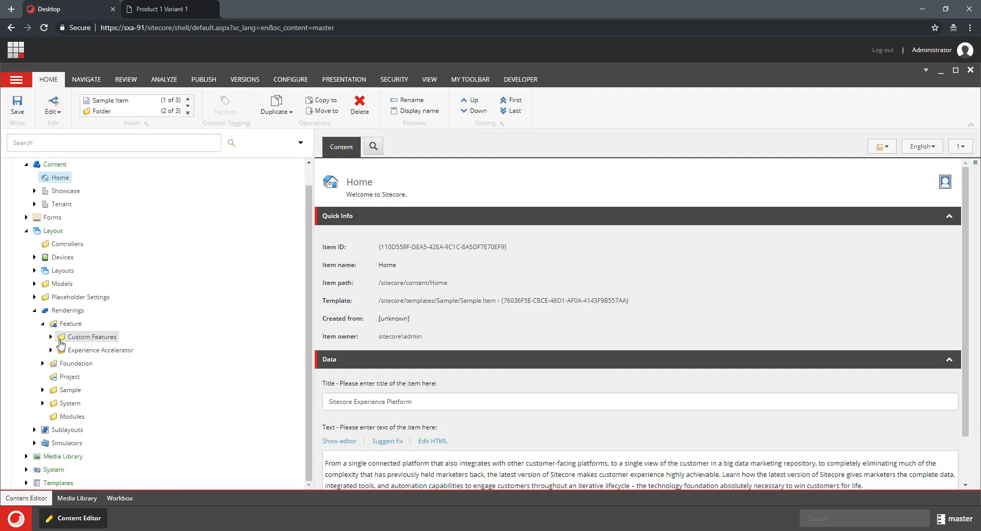
pyautogui.click(51, 338)
pyautogui.click(58, 350)
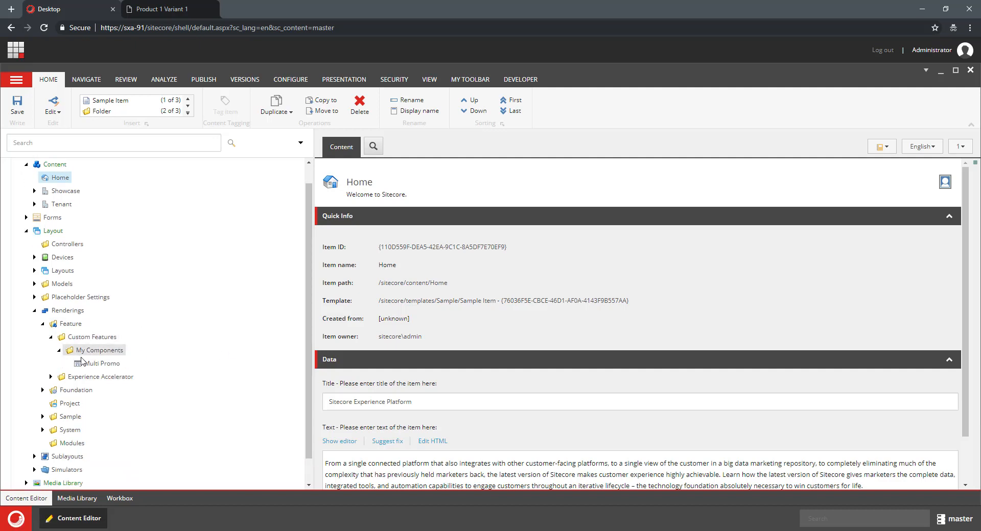
pyautogui.click(101, 363)
# Add Edit Muti Promo to the selected Experience Editor Buttons of the Multi Promo rendering
pyautogui.scroll(-15, 664, 364)
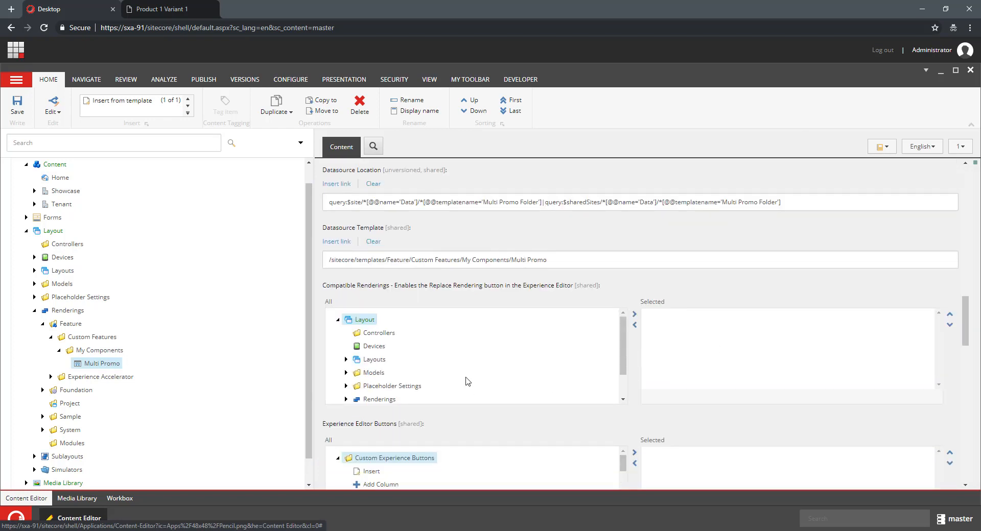
pyautogui.scroll(-2, 468, 380)
pyautogui.scroll(-2, 563, 411)
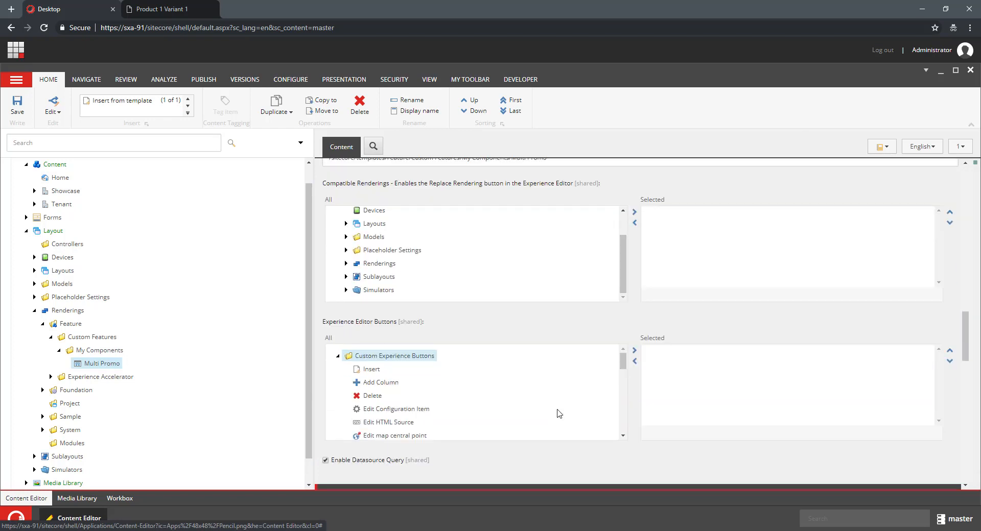
pyautogui.scroll(-2, 560, 414)
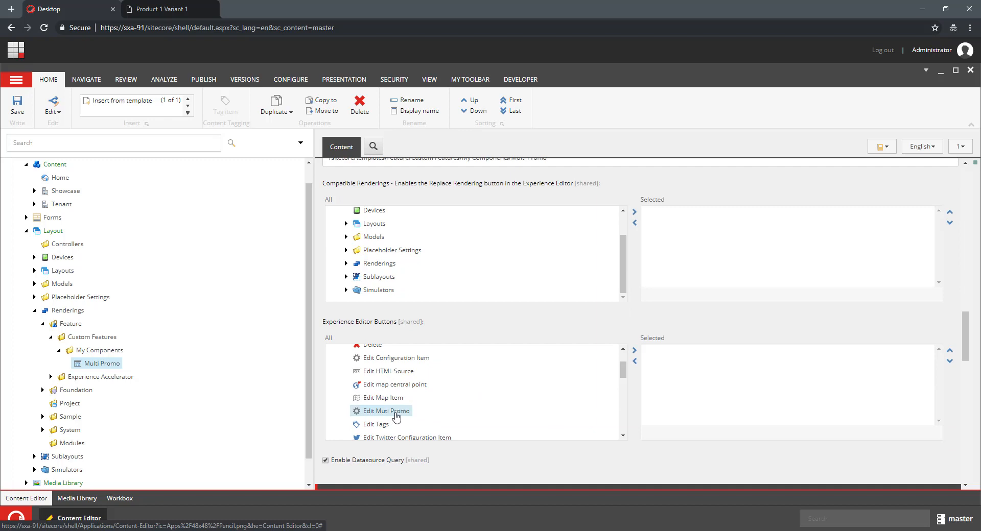
pyautogui.click(634, 351)
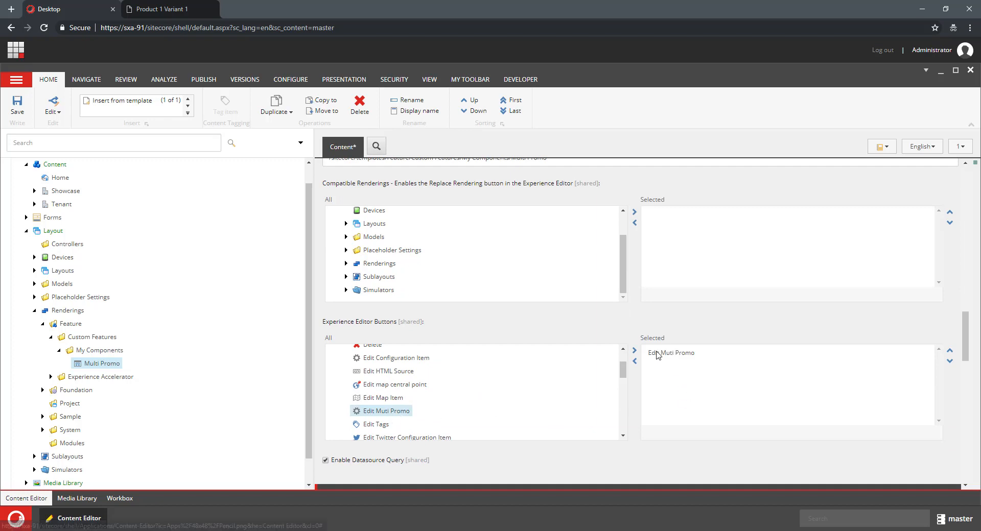
# Return to the Product 1 Variant 1 page, reload it and close the Content Editor embedded above the page
pyautogui.click(169, 9)
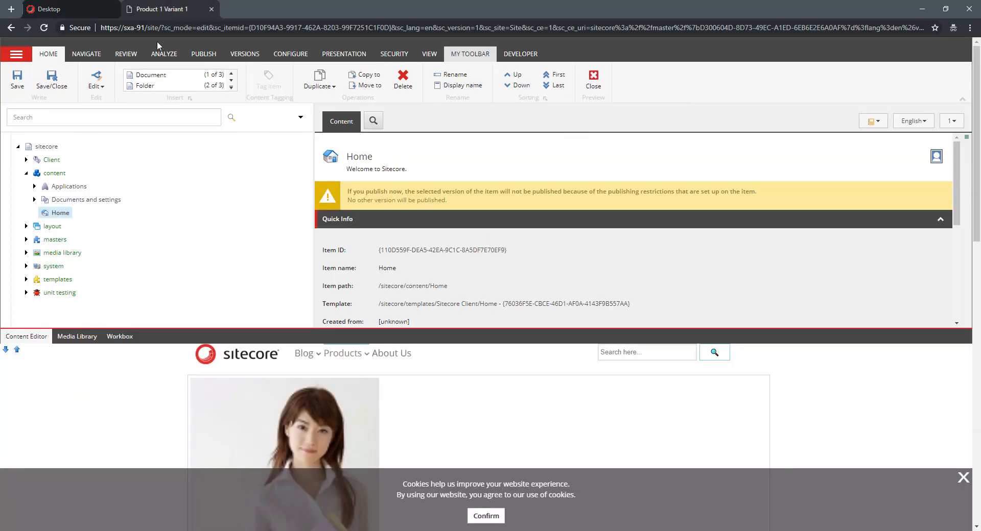
pyautogui.click(44, 27)
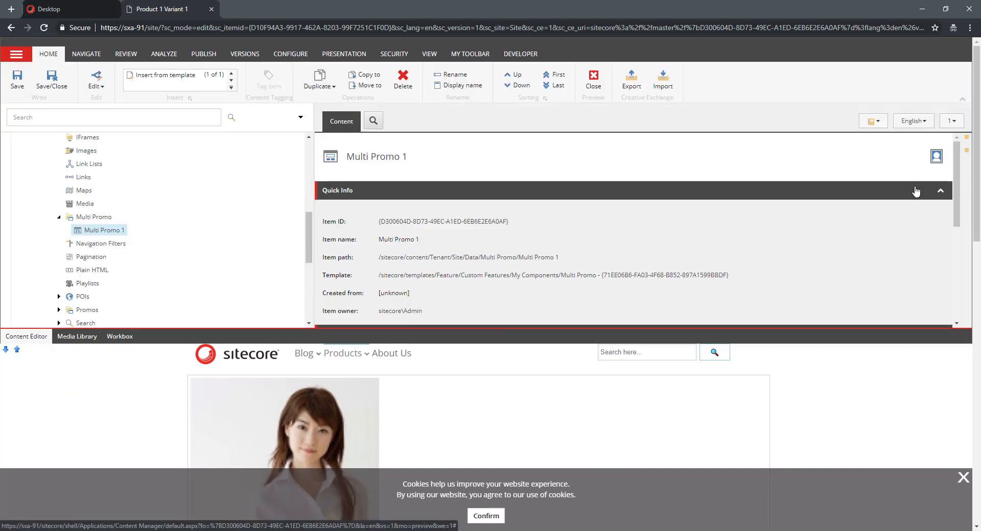
pyautogui.click(592, 87)
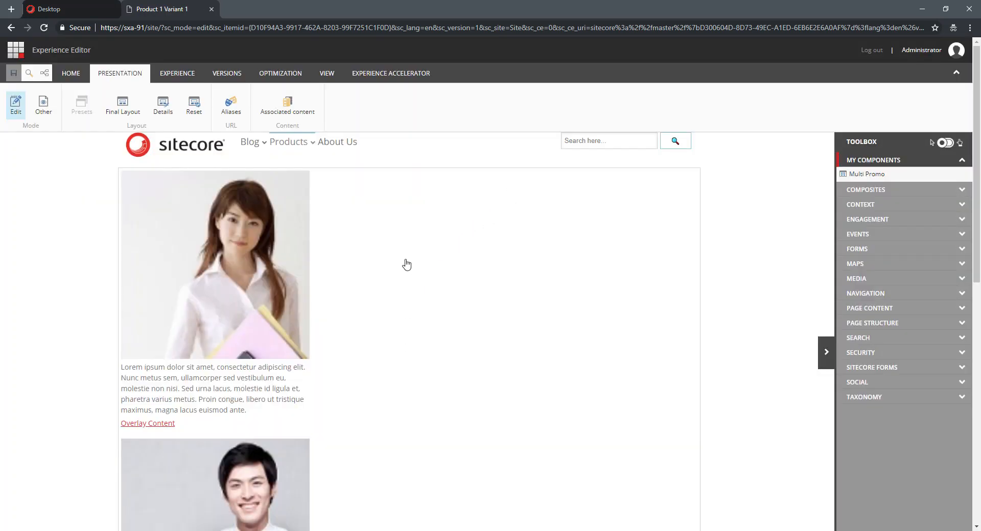
# Open the Multi Promo component's fields with its custom edit button, enter Hero in the Text field, and save the page
pyautogui.click(408, 264)
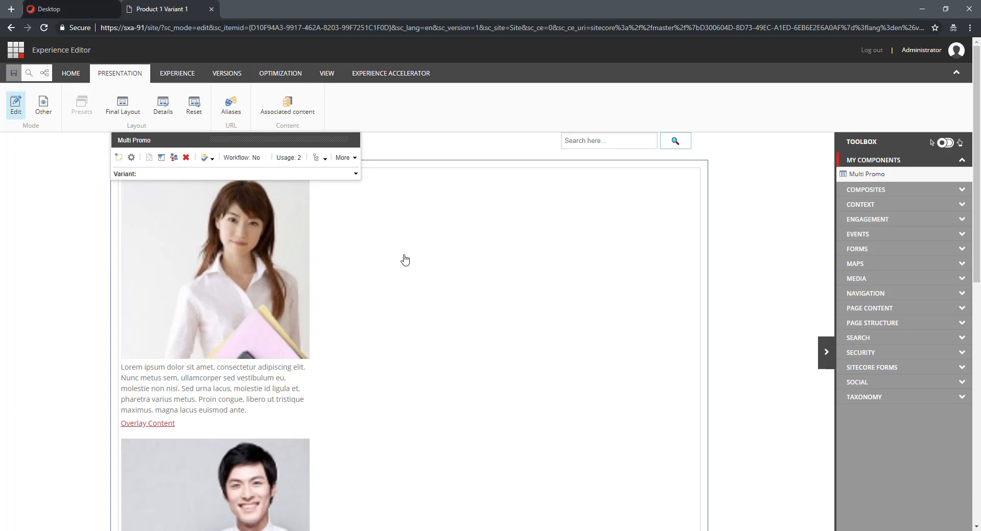
pyautogui.click(131, 159)
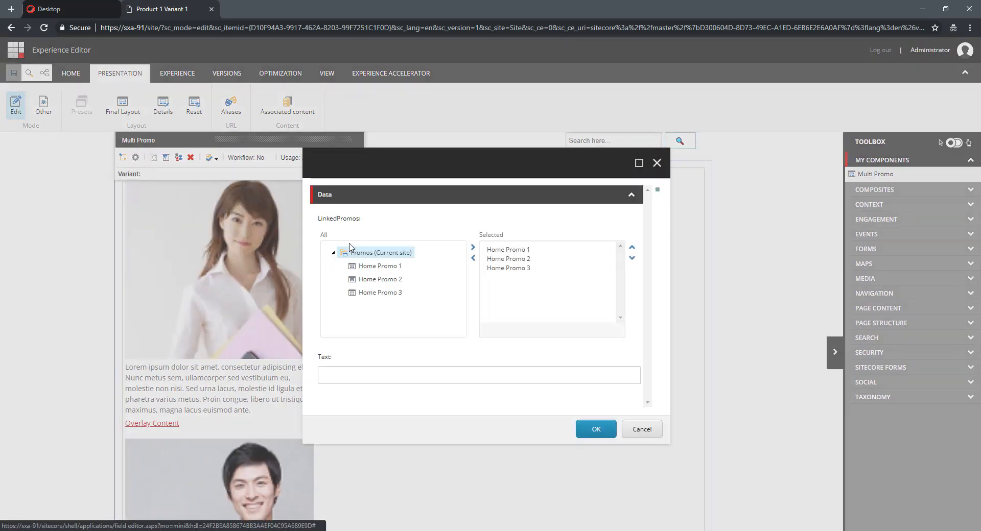
pyautogui.moveTo(320, 219); pyautogui.dragTo(381, 219)
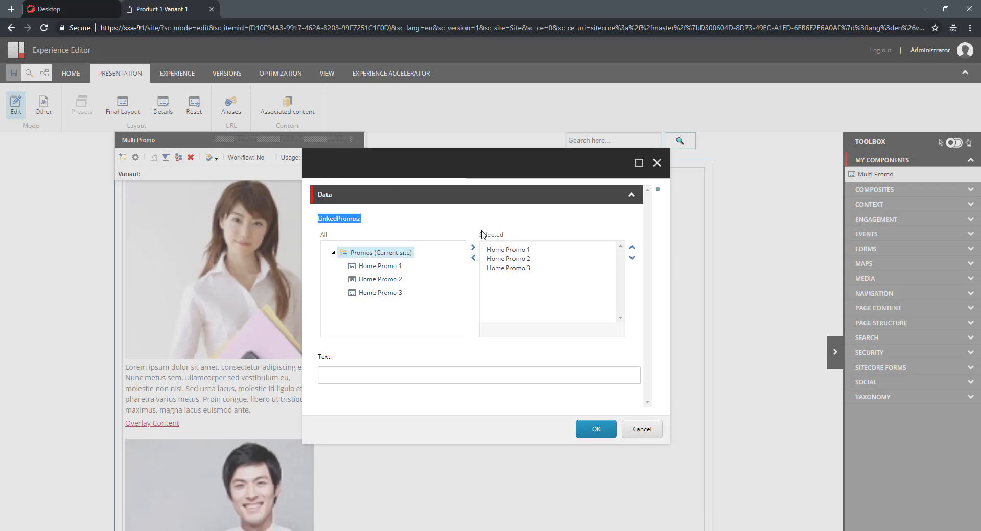
pyautogui.click(367, 378)
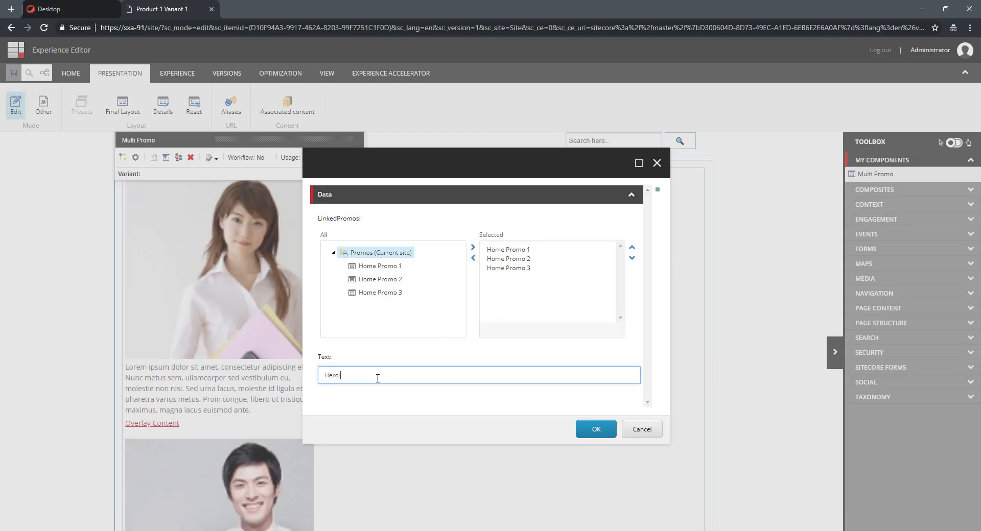
pyautogui.click(593, 431)
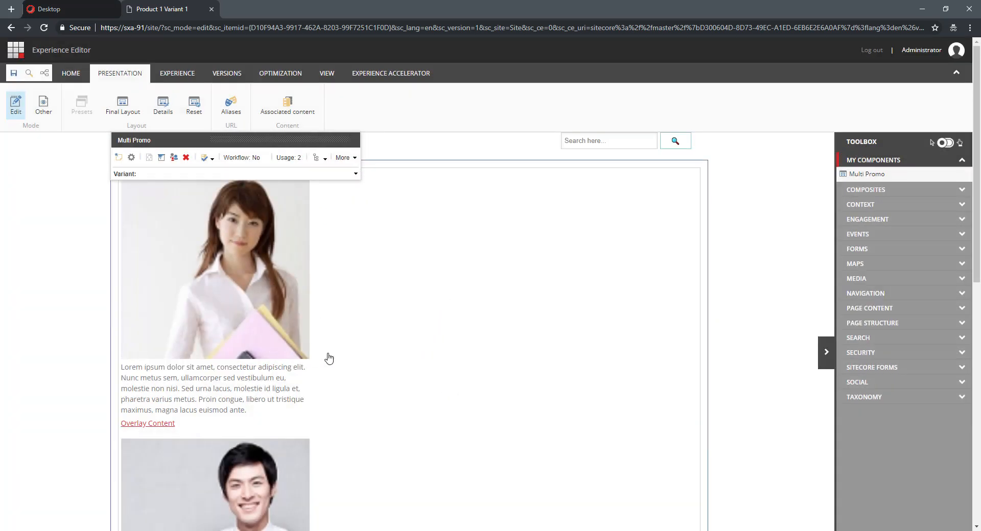
pyautogui.click(14, 115)
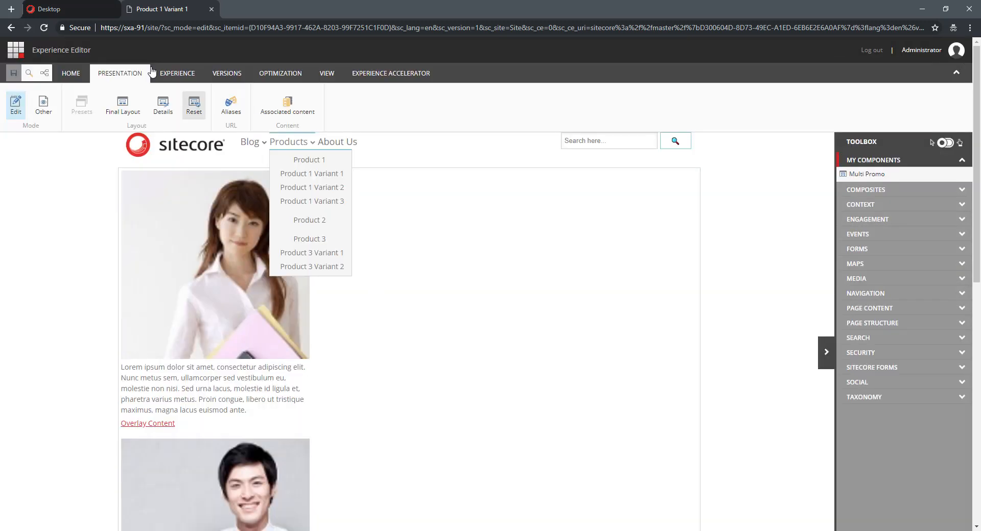
# Switch to the Content Editor and expand Content/Tenant/Site in the content tree
pyautogui.click(74, 11)
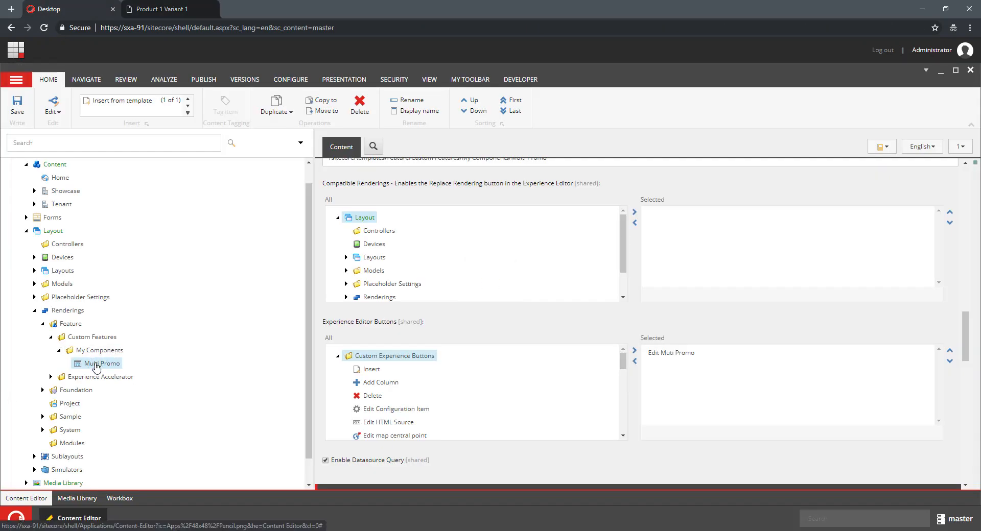
pyautogui.click(35, 311)
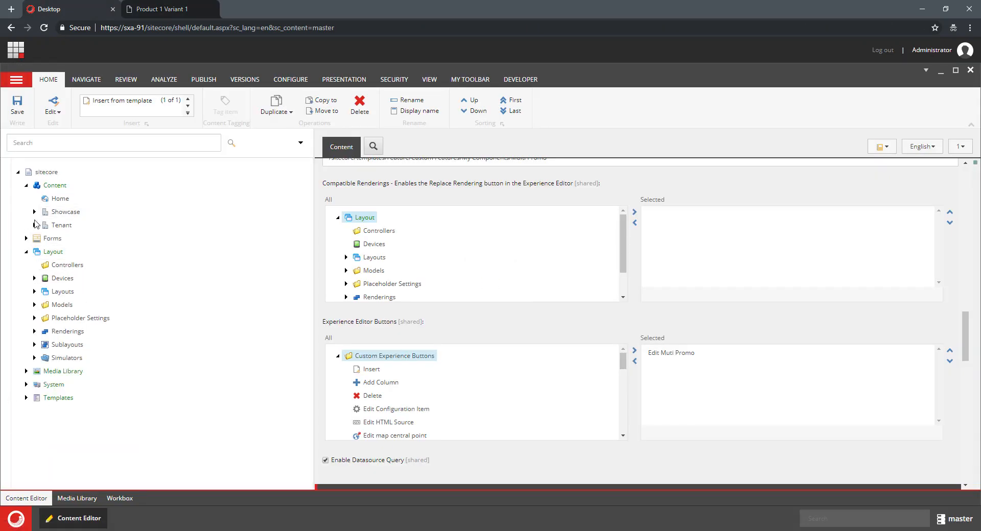
pyautogui.click(34, 225)
pyautogui.click(42, 238)
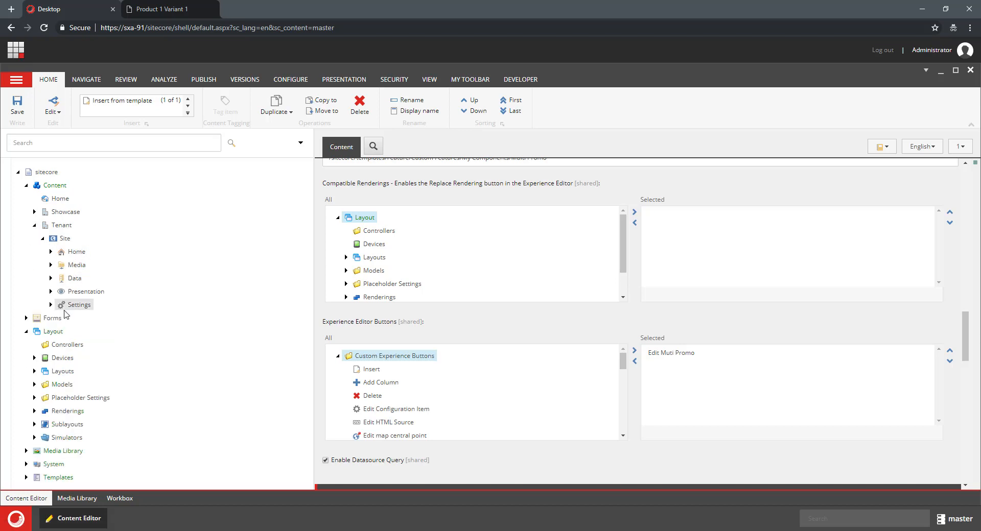
pyautogui.click(50, 305)
pyautogui.scroll(-1, 162, 369)
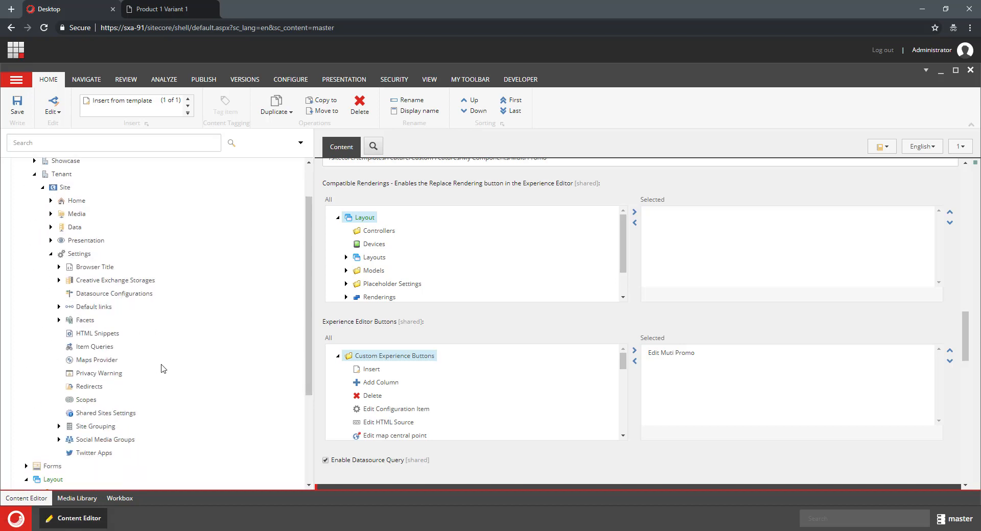
pyautogui.click(51, 254)
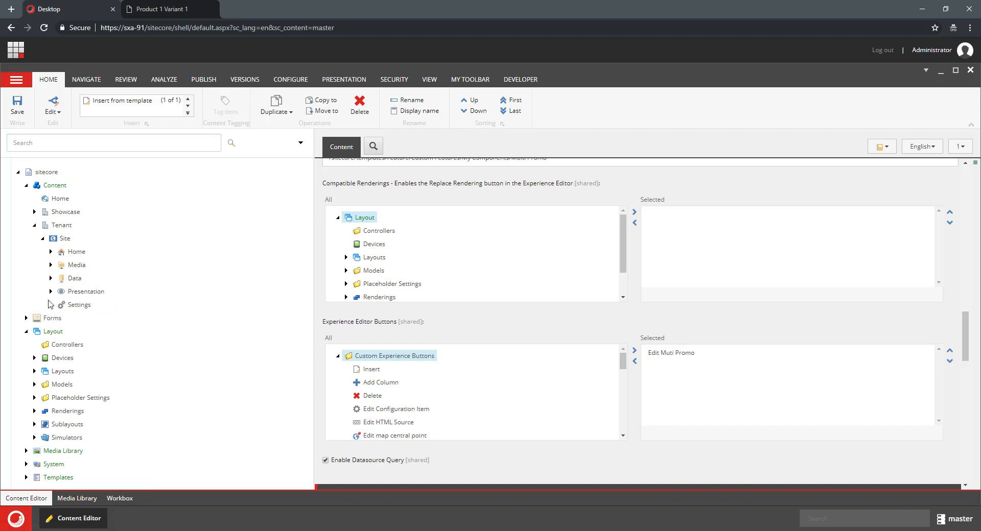
# Expand the site's Presentation/Rendering Variants/Multi Promo branch down to the contents of the Default variant's LinkedPromos
pyautogui.click(51, 293)
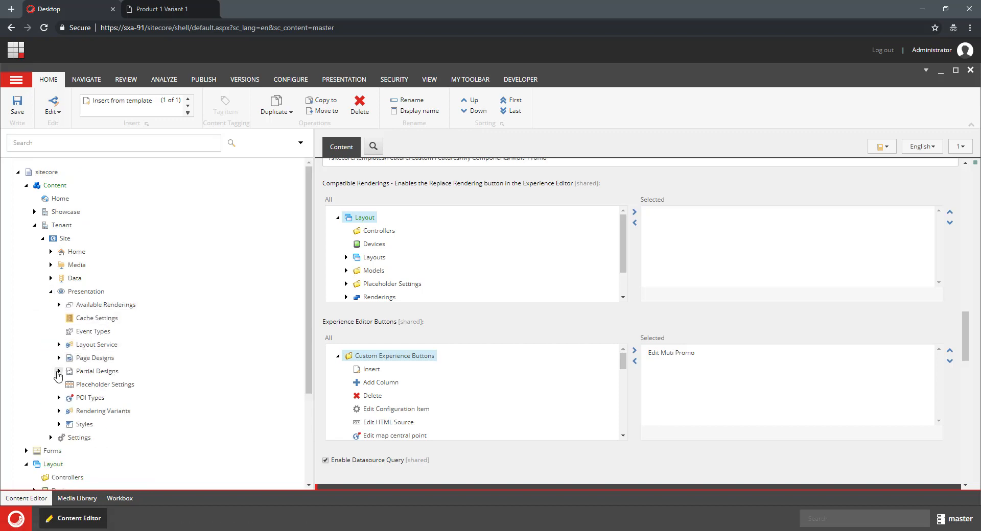
pyautogui.click(59, 411)
pyautogui.scroll(-3, 212, 352)
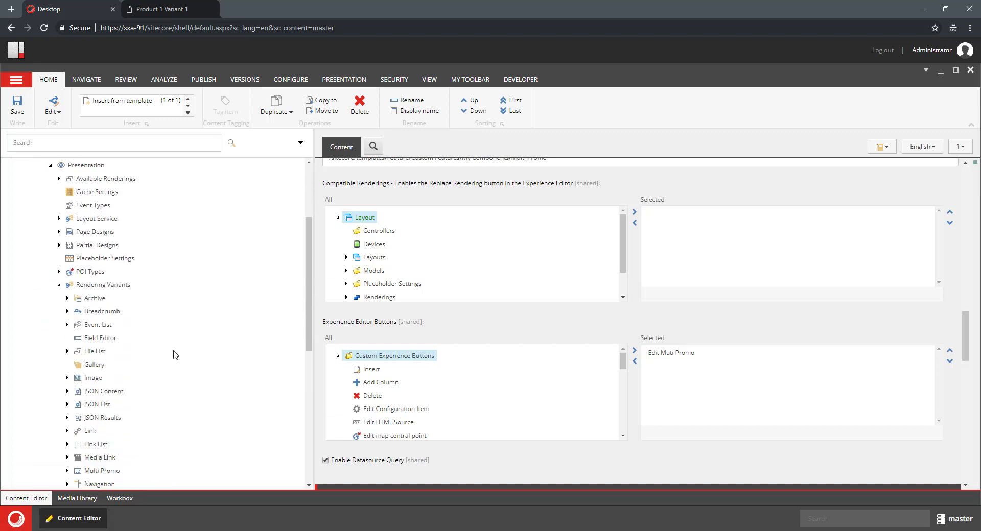
pyautogui.scroll(-2, 166, 341)
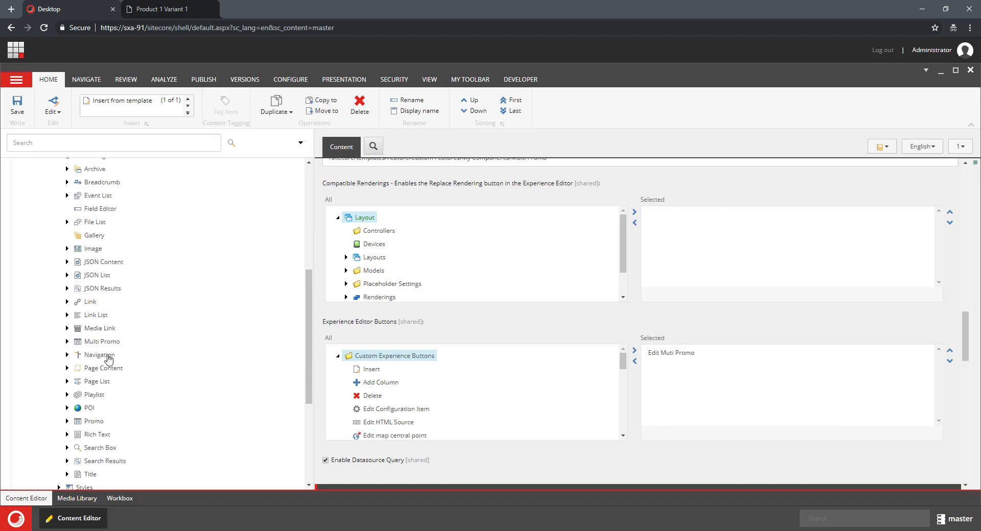
pyautogui.click(67, 341)
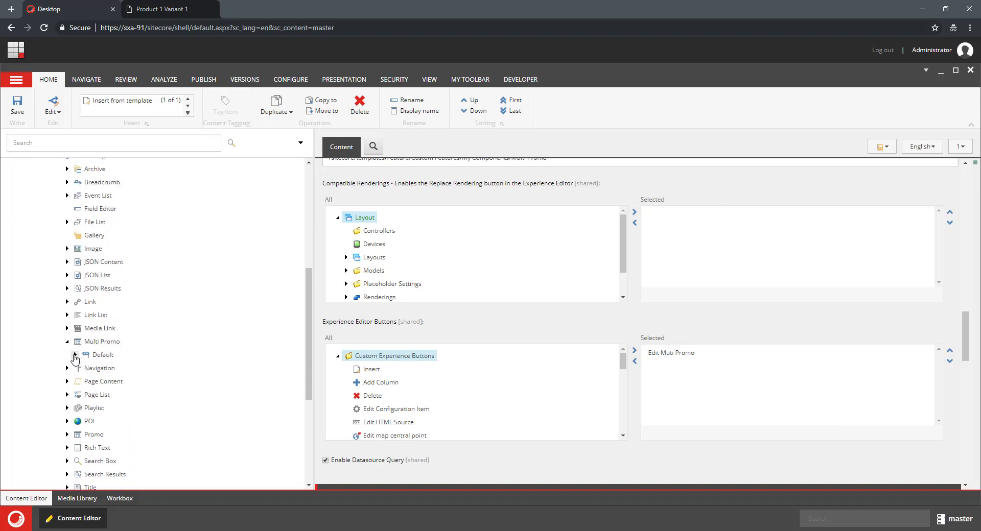
pyautogui.click(75, 355)
pyautogui.click(84, 368)
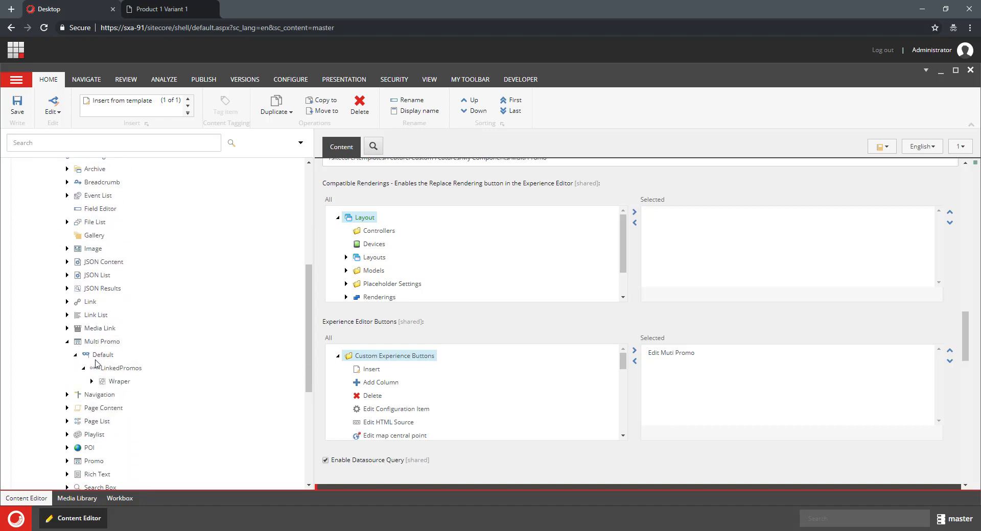
# Insert a Field item named PromoText under the Default variant of Multi Promo
pyautogui.rightClick(98, 356)
pyautogui.moveTo(154, 340)
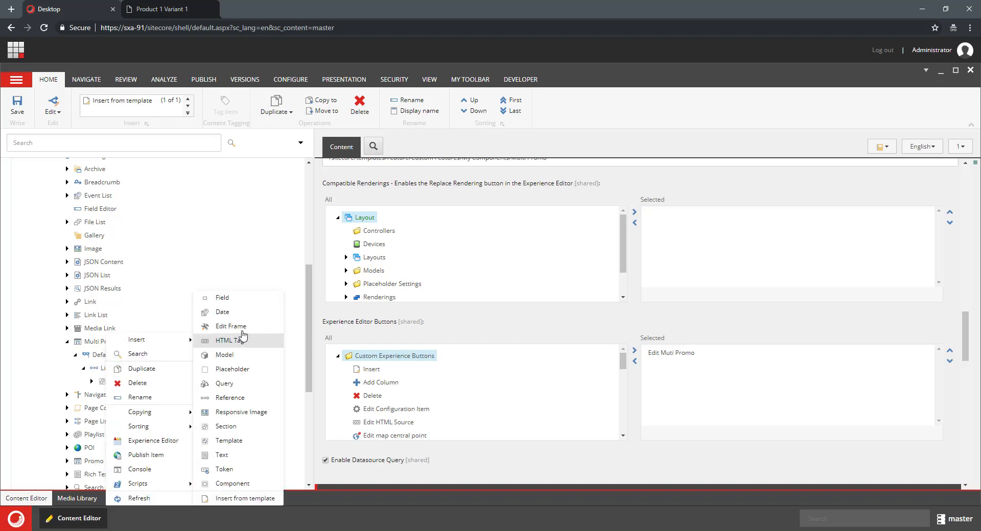
pyautogui.click(257, 299)
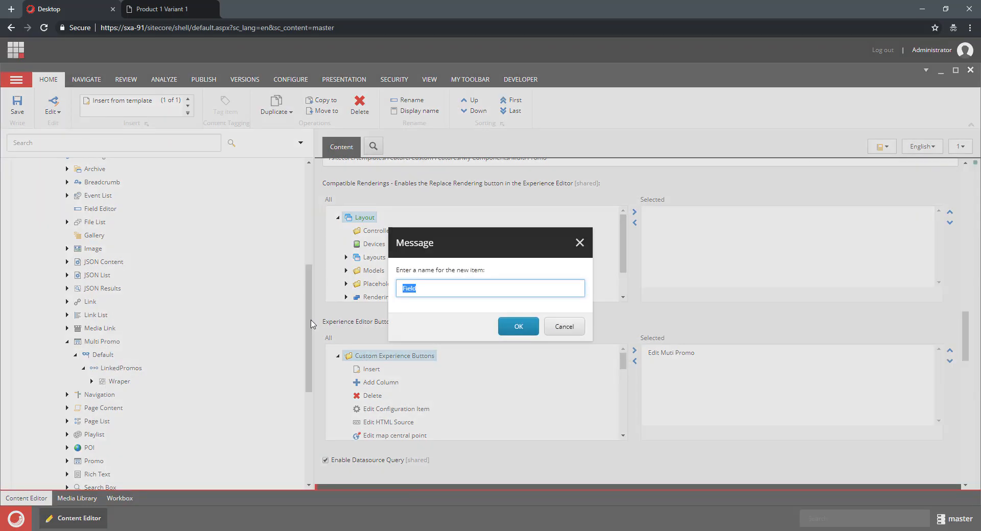
pyautogui.write('LinkedPromos')
pyautogui.hotkey('ctrl', 'a')
pyautogui.write('Pro')
pyautogui.click(513, 328)
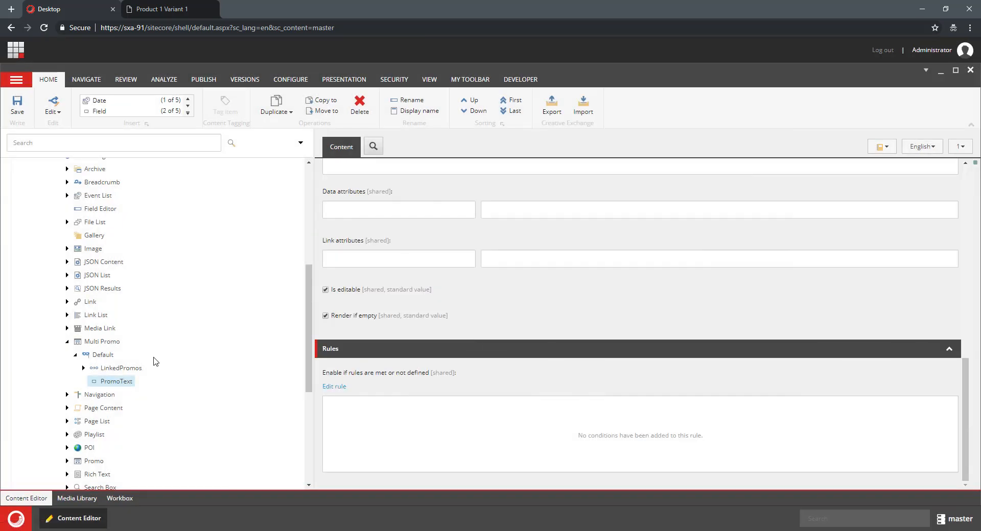
# Move PromoText above LinkedPromos in the Default variant, set its tag to h3, and save the item
pyautogui.rightClick(112, 384)
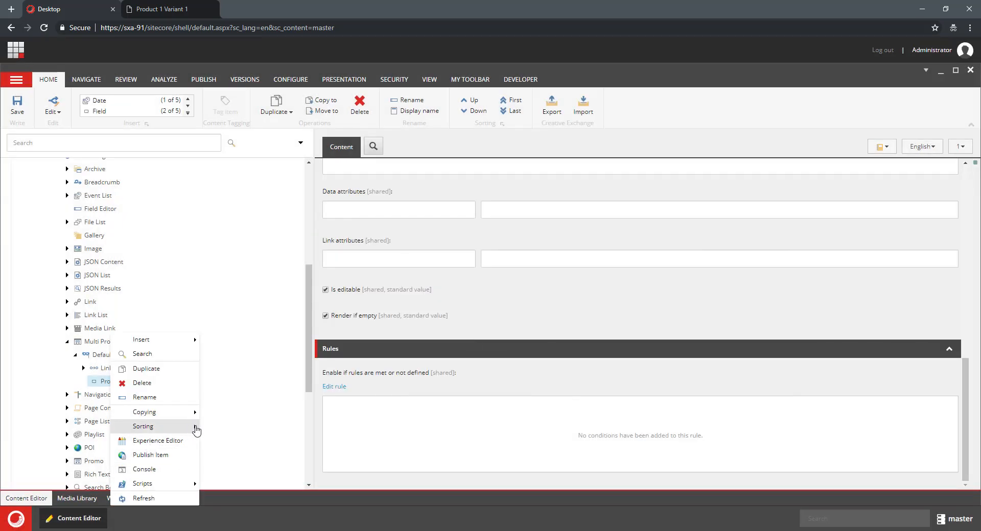
pyautogui.moveTo(190, 428)
pyautogui.click(264, 426)
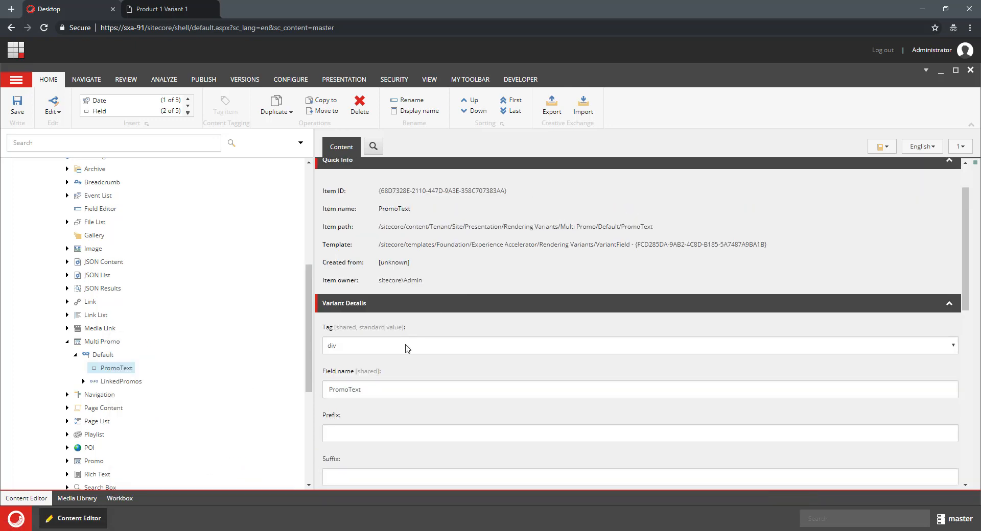
pyautogui.click(408, 349)
pyautogui.scroll(-3, 429, 225)
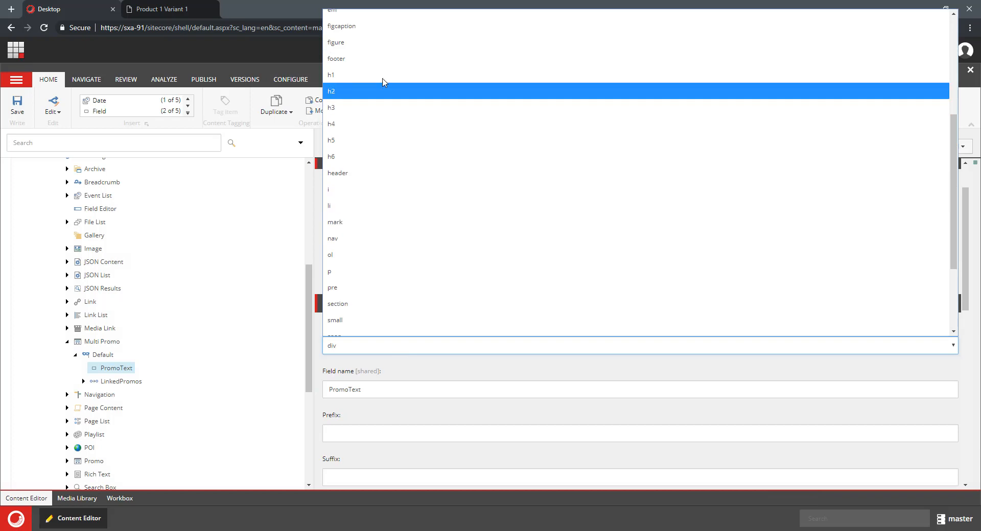
pyautogui.click(384, 107)
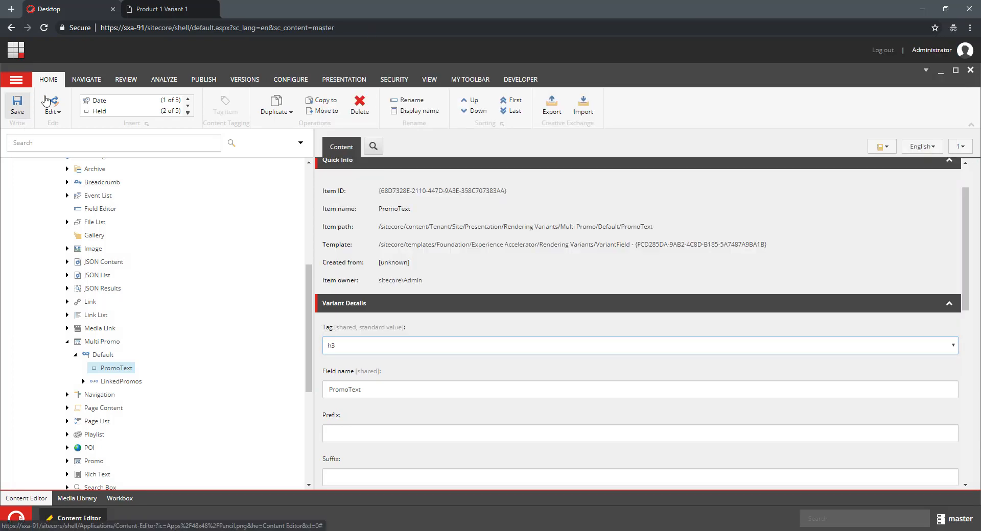
# Return to the Product 1 Variant 1 page, reload it, and examine the Multi Promo component's heading text and linked promos
pyautogui.click(160, 14)
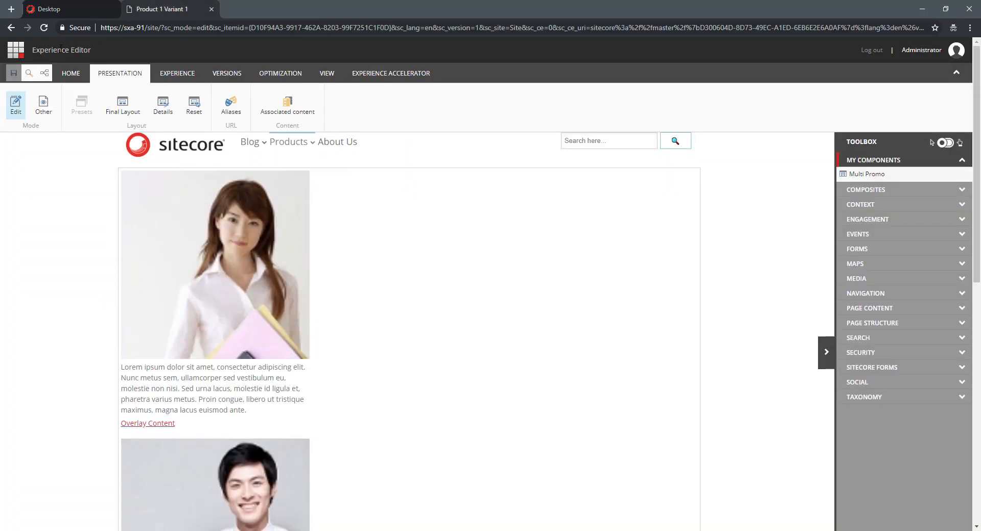
pyautogui.click(46, 30)
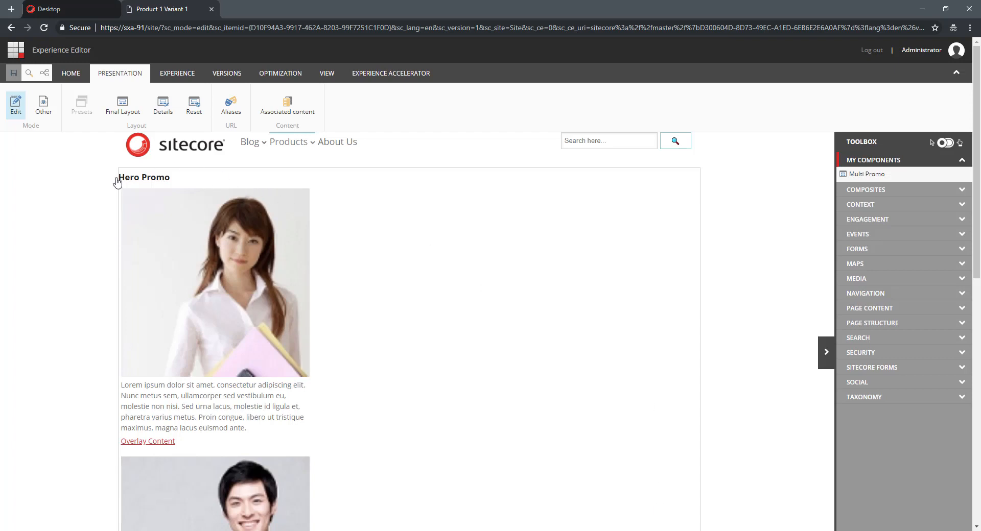
pyautogui.click(161, 174)
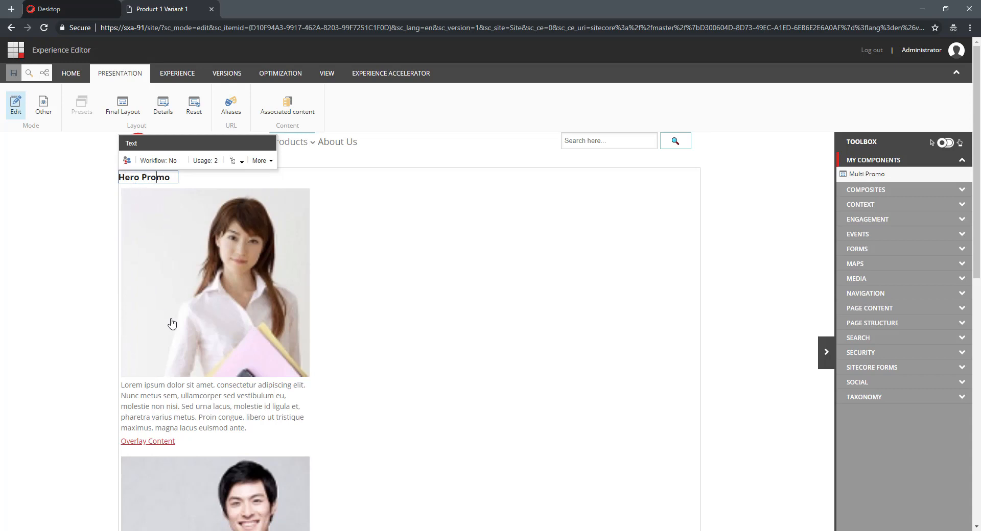
pyautogui.scroll(-4, 235, 365)
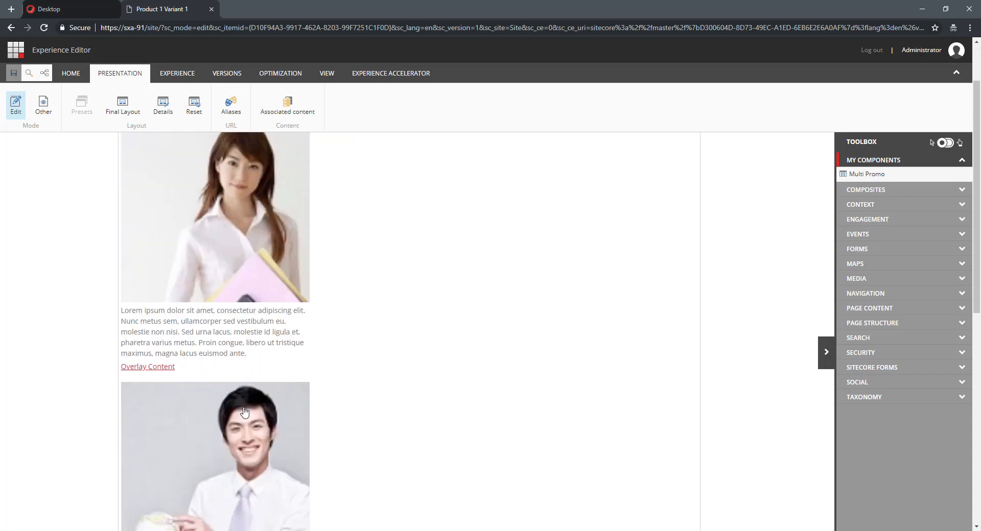
pyautogui.scroll(-3, 251, 446)
pyautogui.scroll(6, 249, 357)
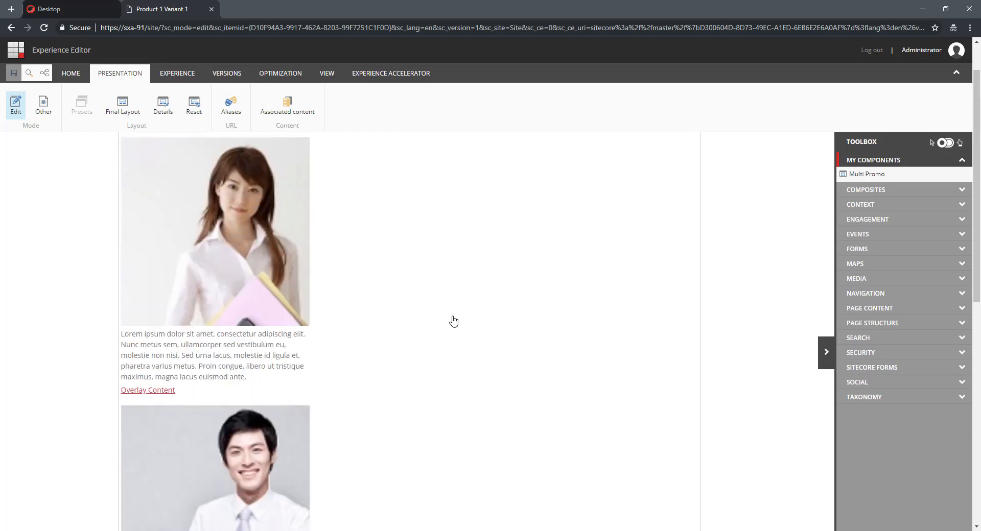
pyautogui.scroll(1, 477, 368)
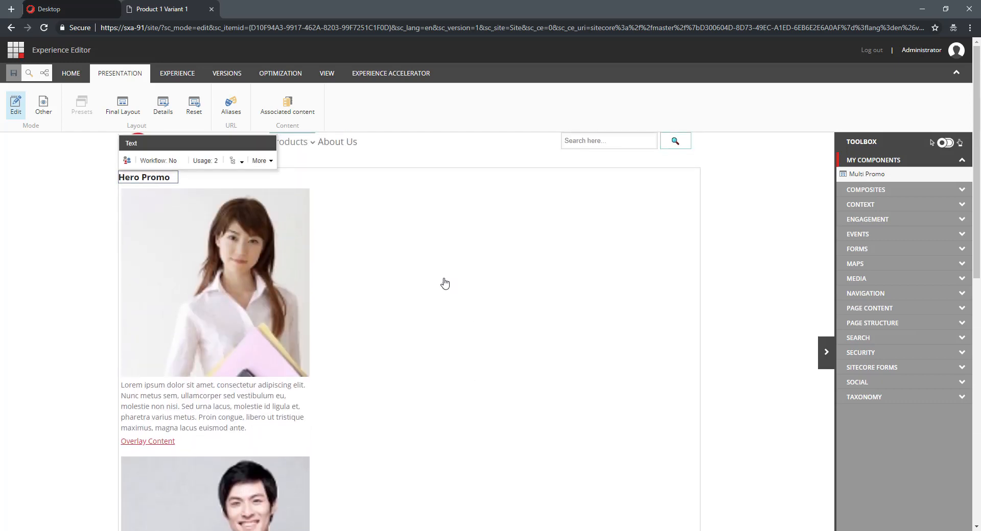
# Using the custom edit button, move Home Promo 2 above Home Promo 1 in the Multi Promo component's LinkedPromos, and save the page
pyautogui.click(430, 301)
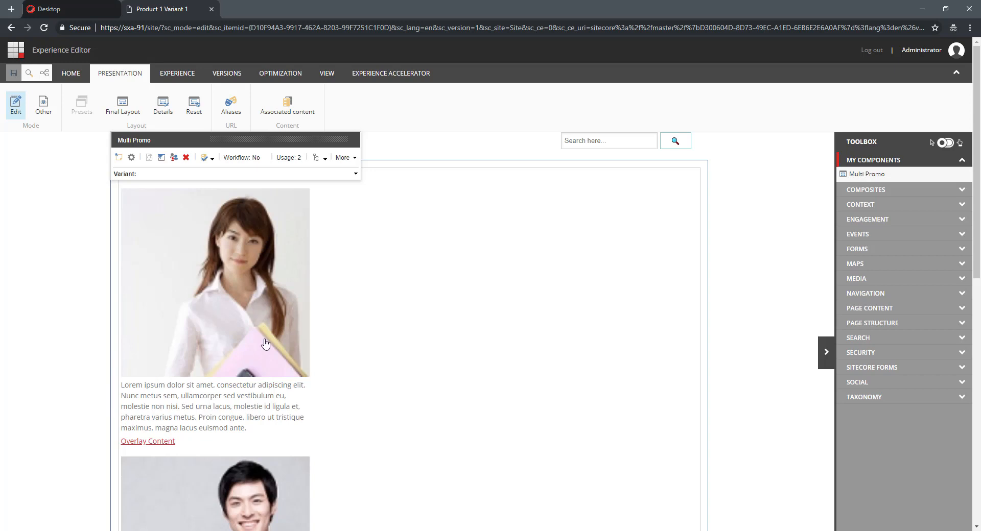
pyautogui.scroll(-4, 213, 438)
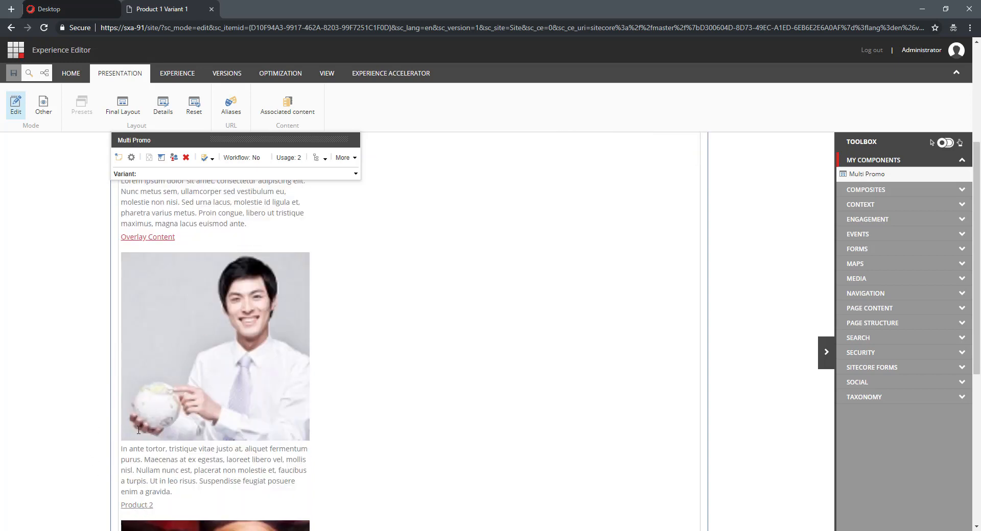
pyautogui.click(131, 157)
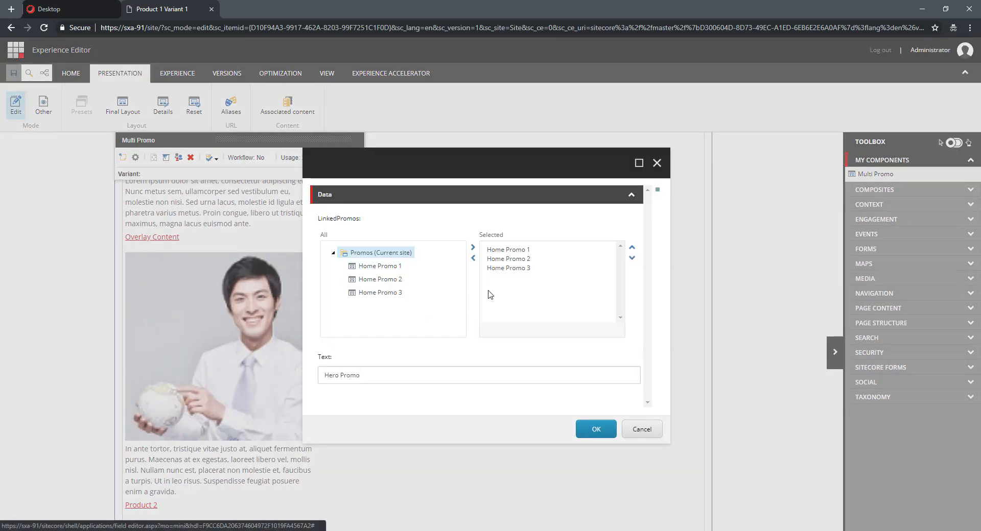
pyautogui.click(523, 261)
pyautogui.click(632, 247)
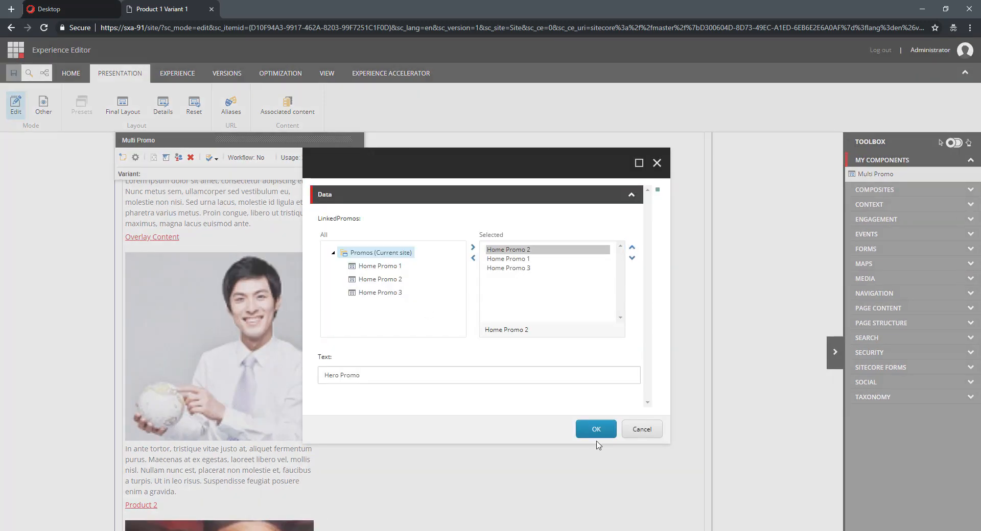
pyautogui.click(597, 429)
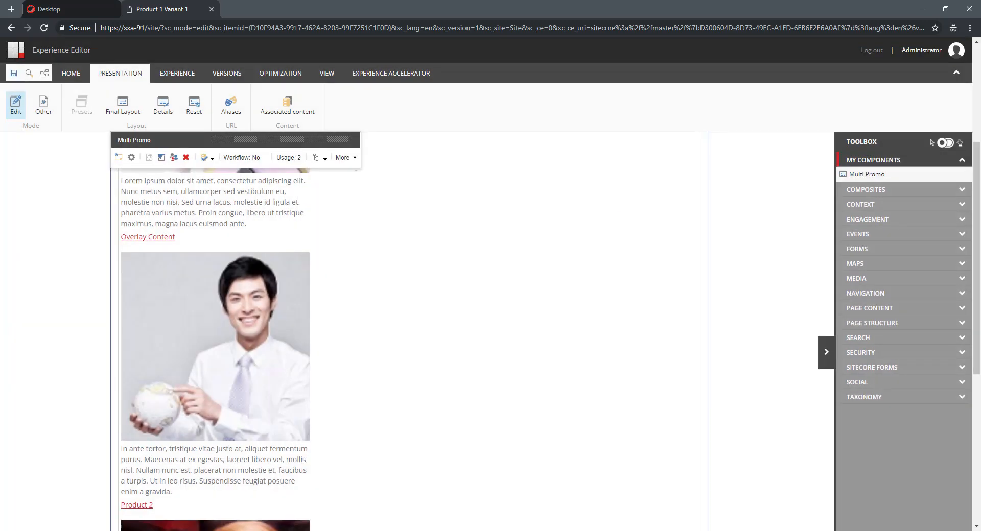
pyautogui.click(10, 76)
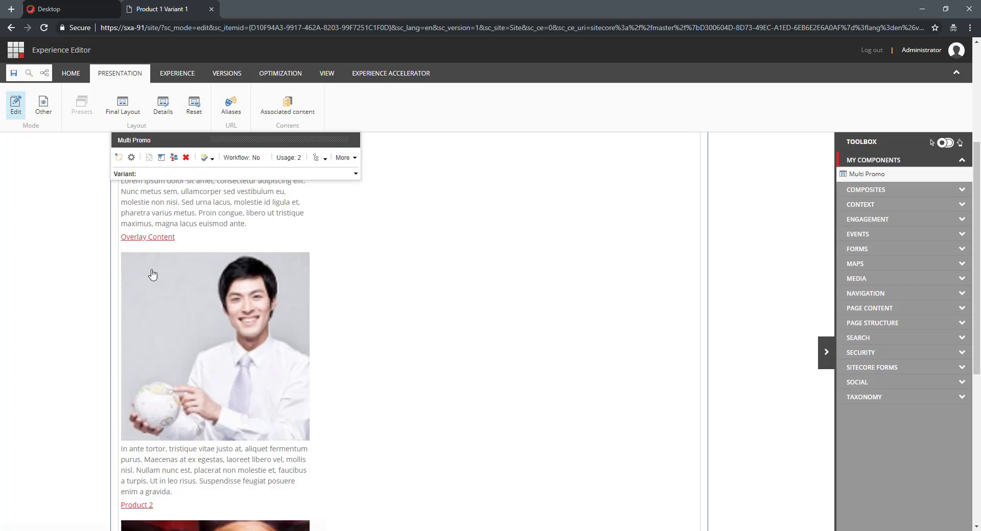
pyautogui.click(11, 75)
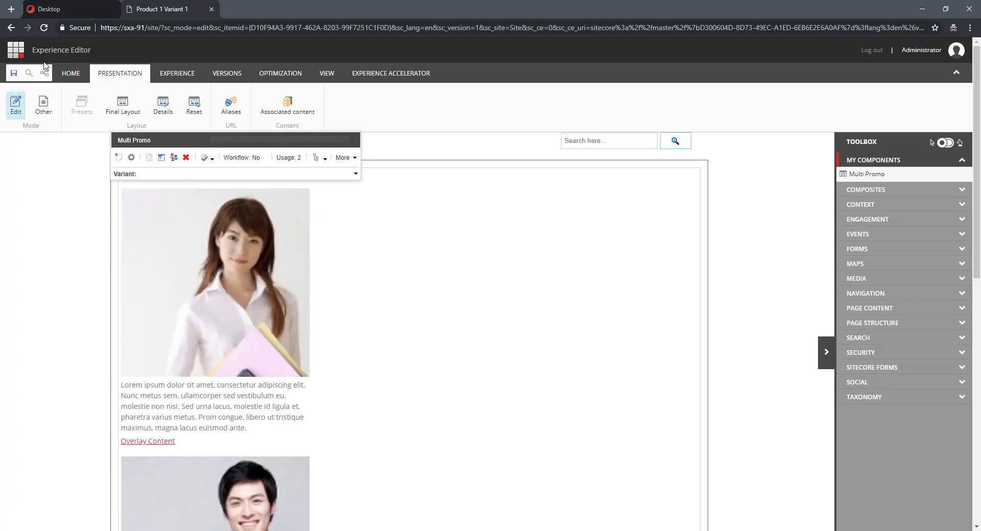
pyautogui.click(13, 74)
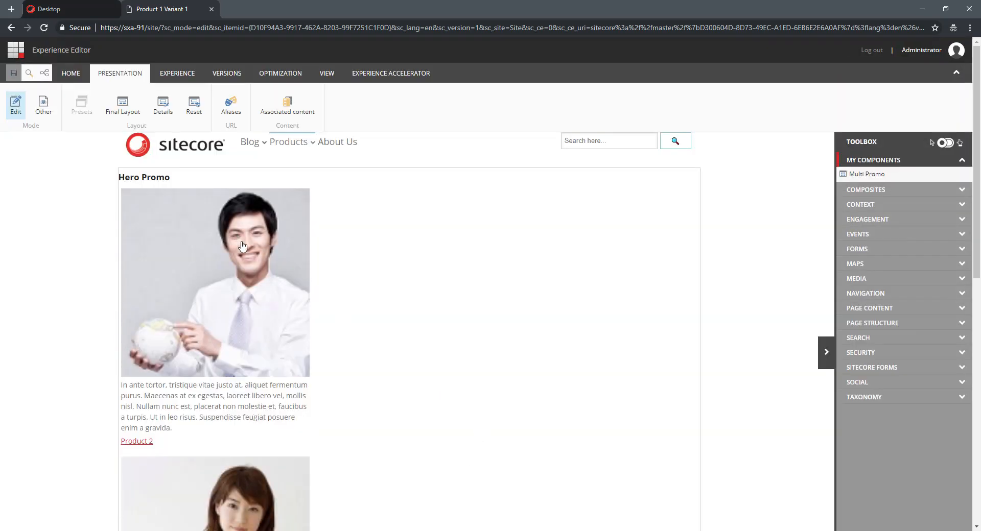
# Review the order of the promos on the page, and open and close the Multi Promo component's custom field editor
pyautogui.scroll(-8, 238, 246)
pyautogui.scroll(7, 236, 268)
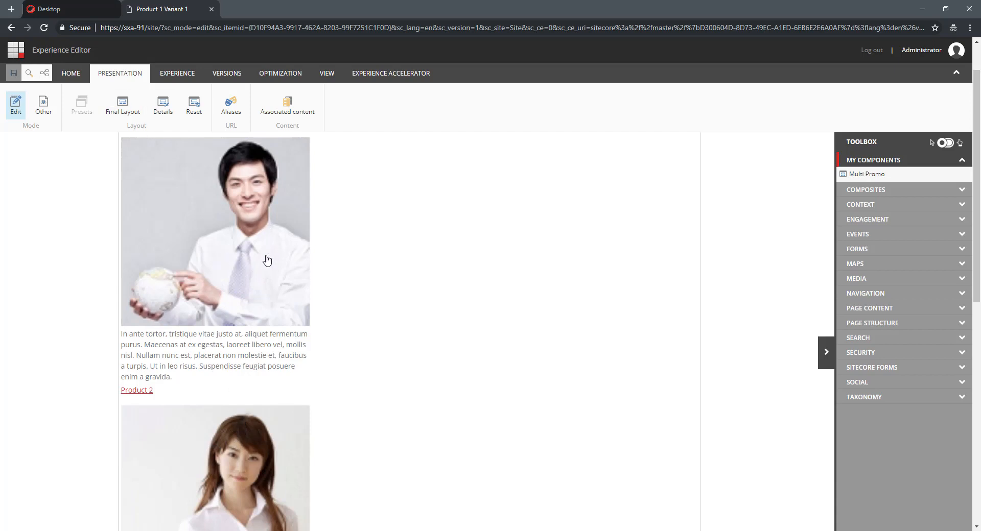
pyautogui.scroll(1, 488, 303)
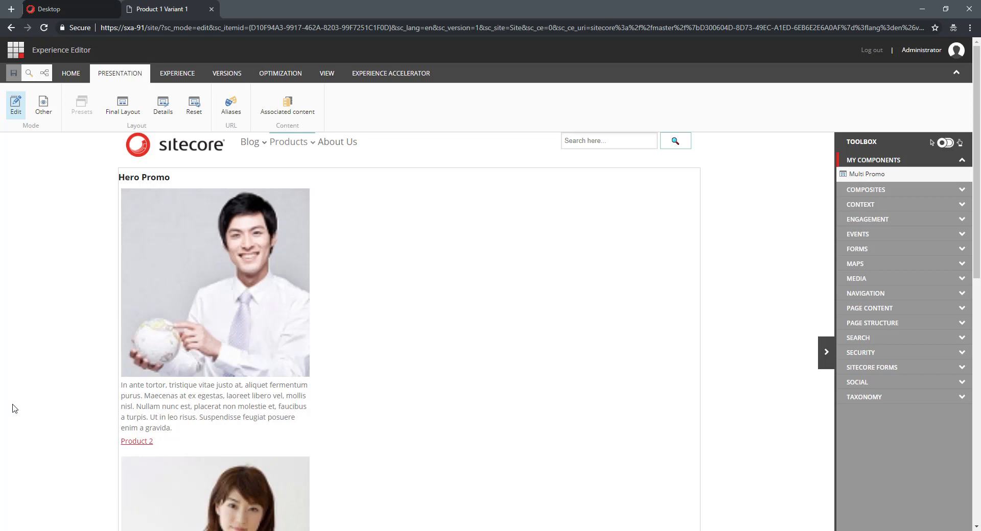
pyautogui.click(466, 202)
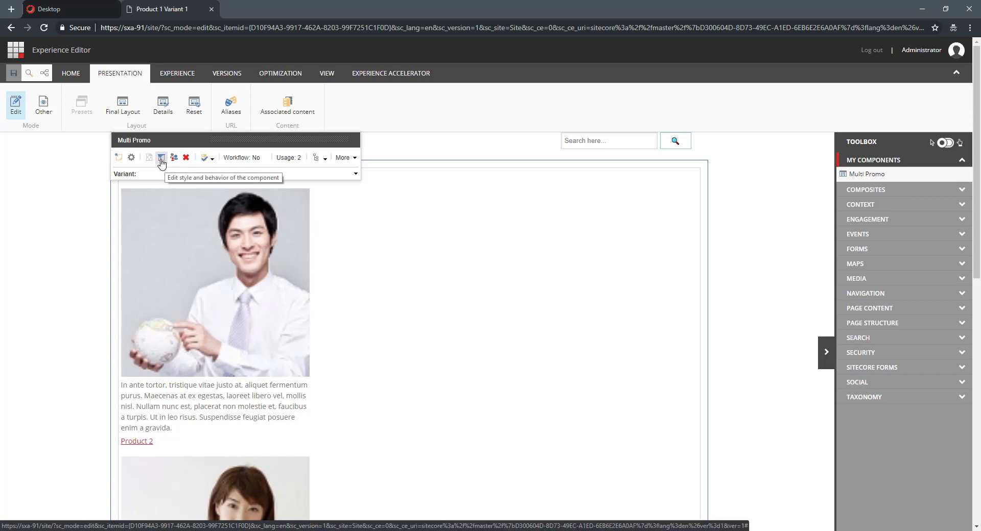
pyautogui.click(131, 158)
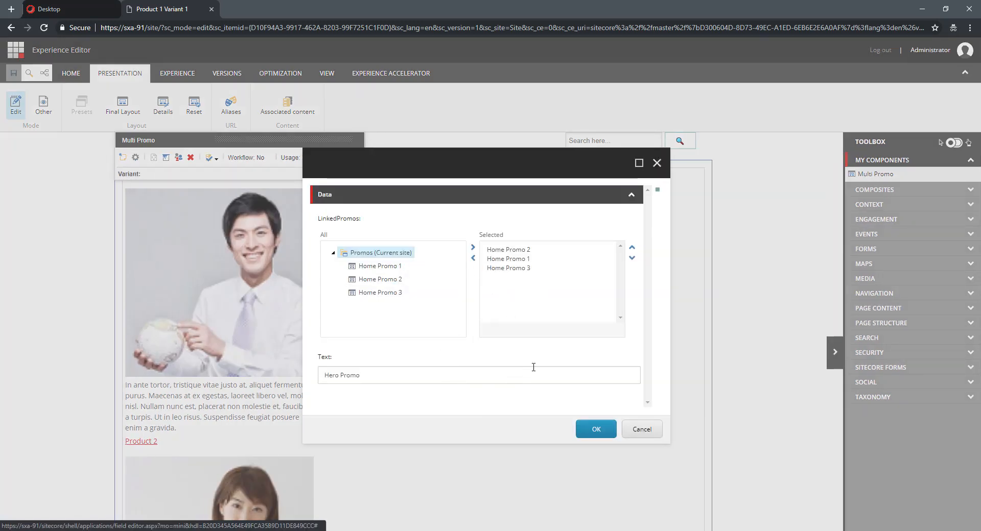
pyautogui.click(638, 425)
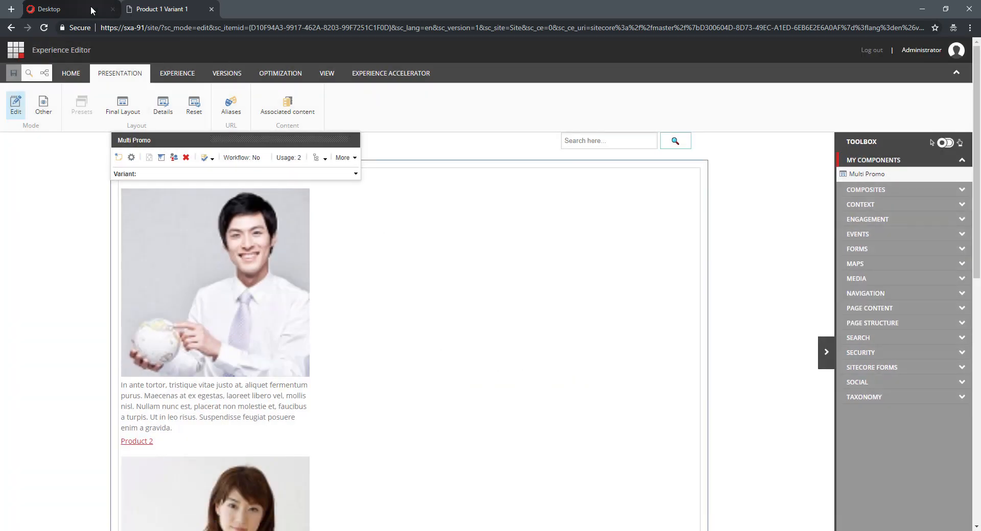
# Start inserting a new SXA site under Tenant in the Content Editor and examine its list of modules for My Components
pyautogui.click(62, 9)
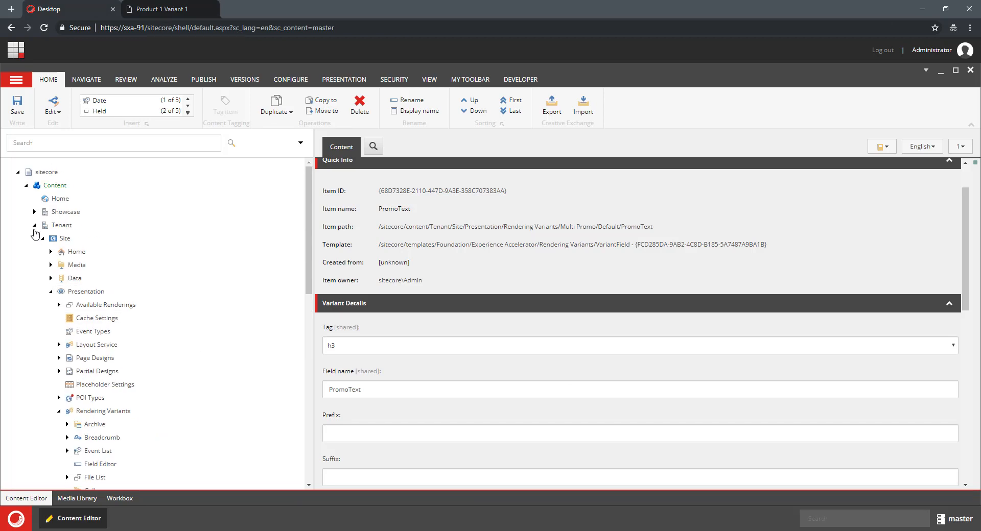
pyautogui.rightClick(60, 226)
pyautogui.moveTo(118, 232)
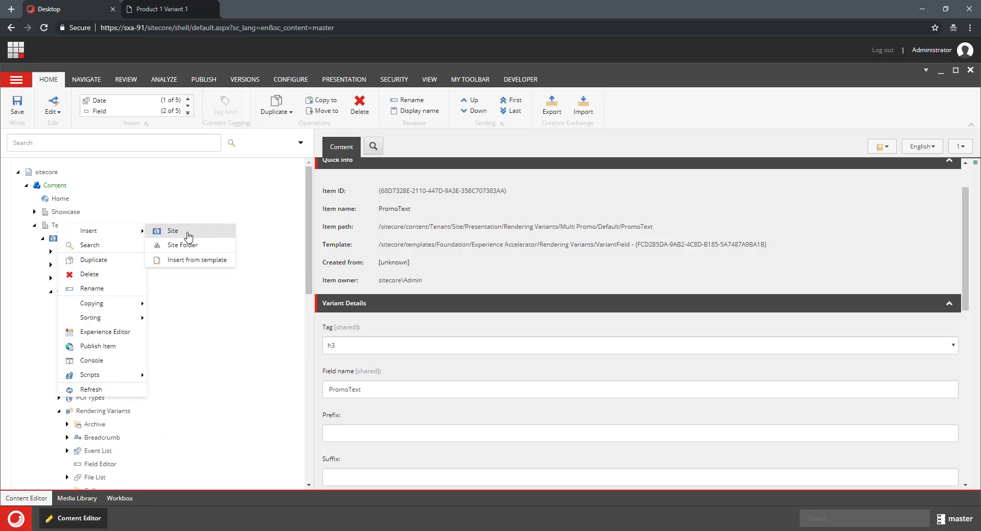
pyautogui.click(188, 233)
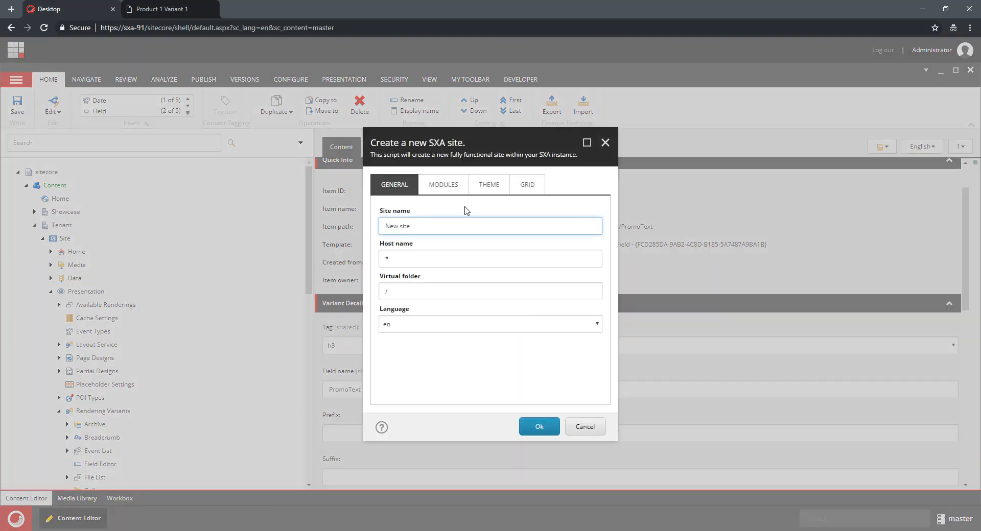
pyautogui.click(456, 188)
pyautogui.scroll(-5, 491, 292)
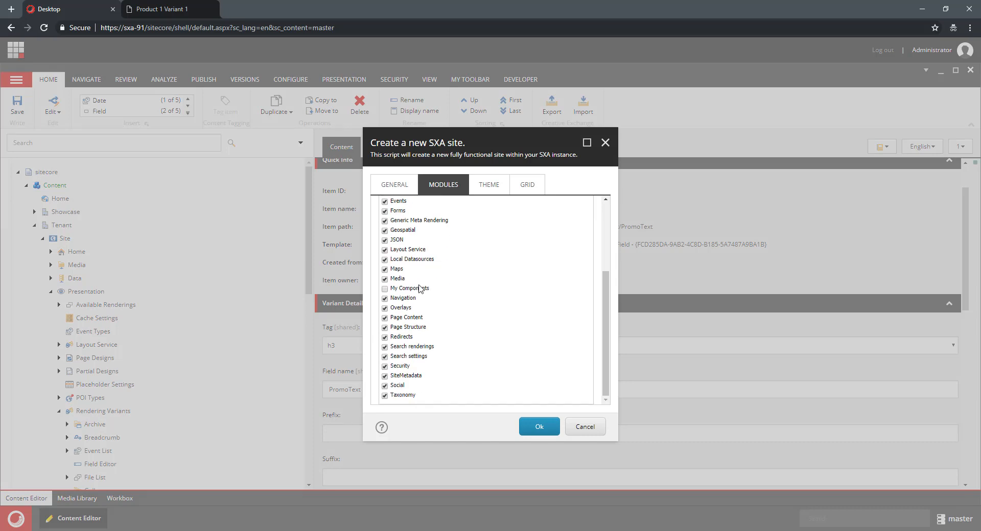